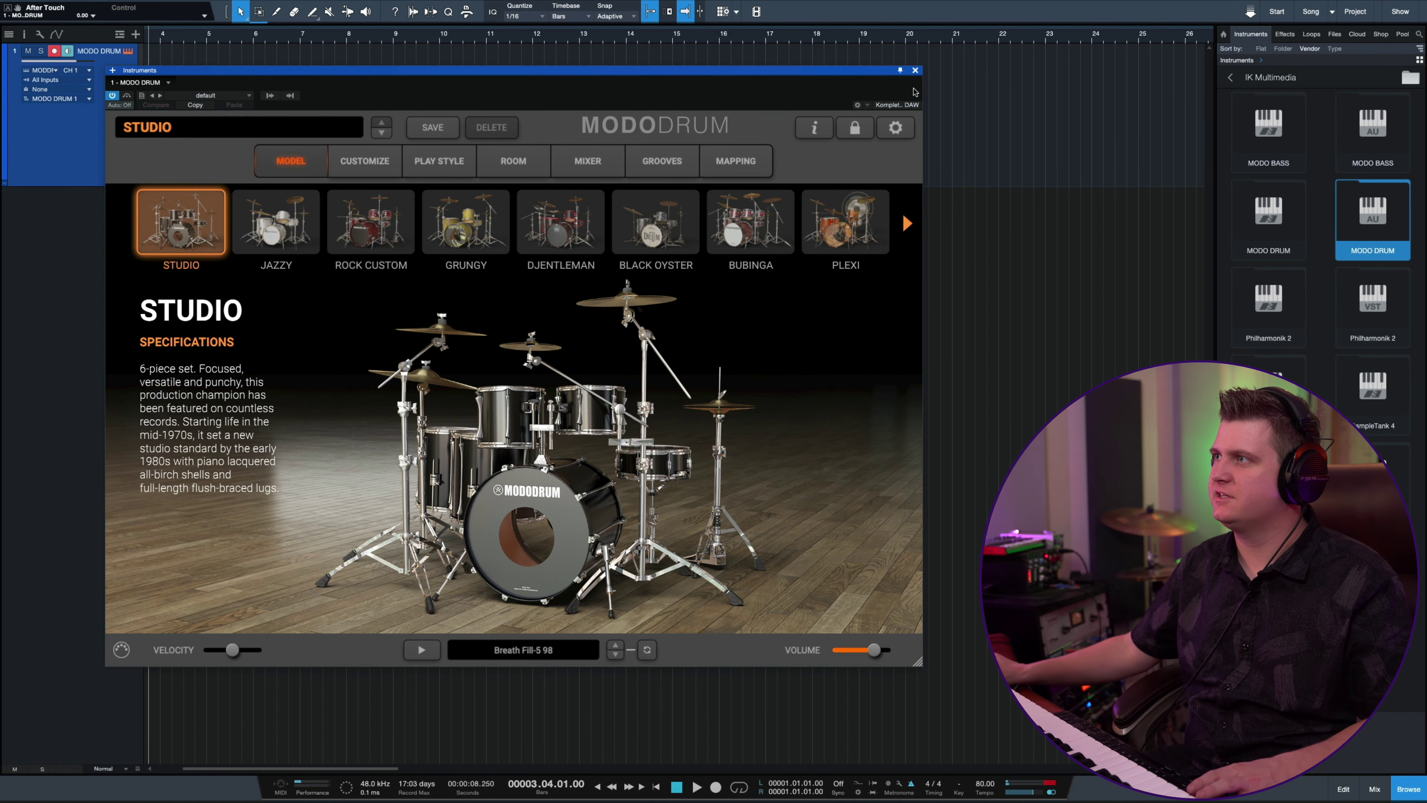
Step: Trim the end of the MODO DRUM clip back to bar 9 and loop playback from bar 5 to bar 9
{"action": "left_click", "coordinate": [916, 71]}
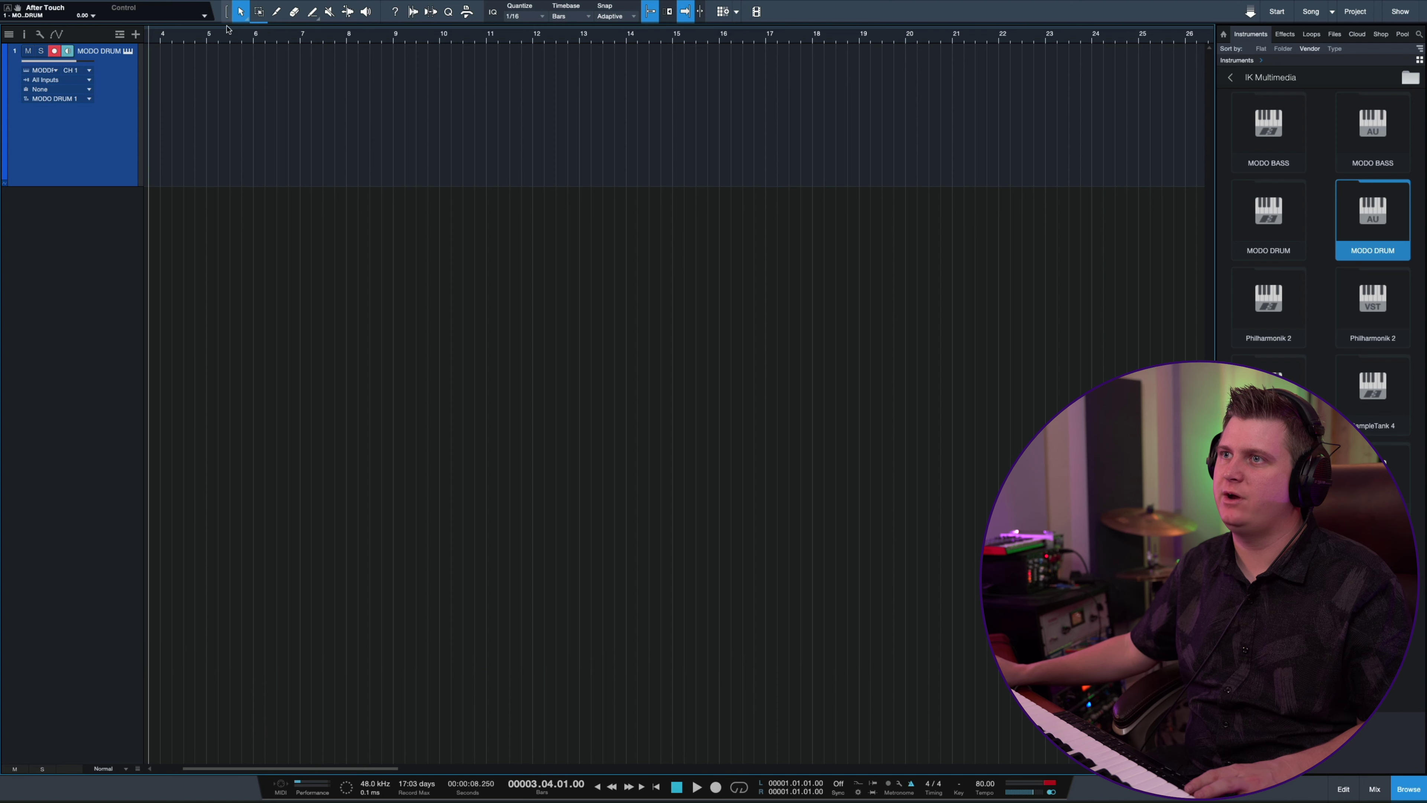
{"action": "left_click", "coordinate": [161, 40]}
{"action": "key", "text": "shift+e"}
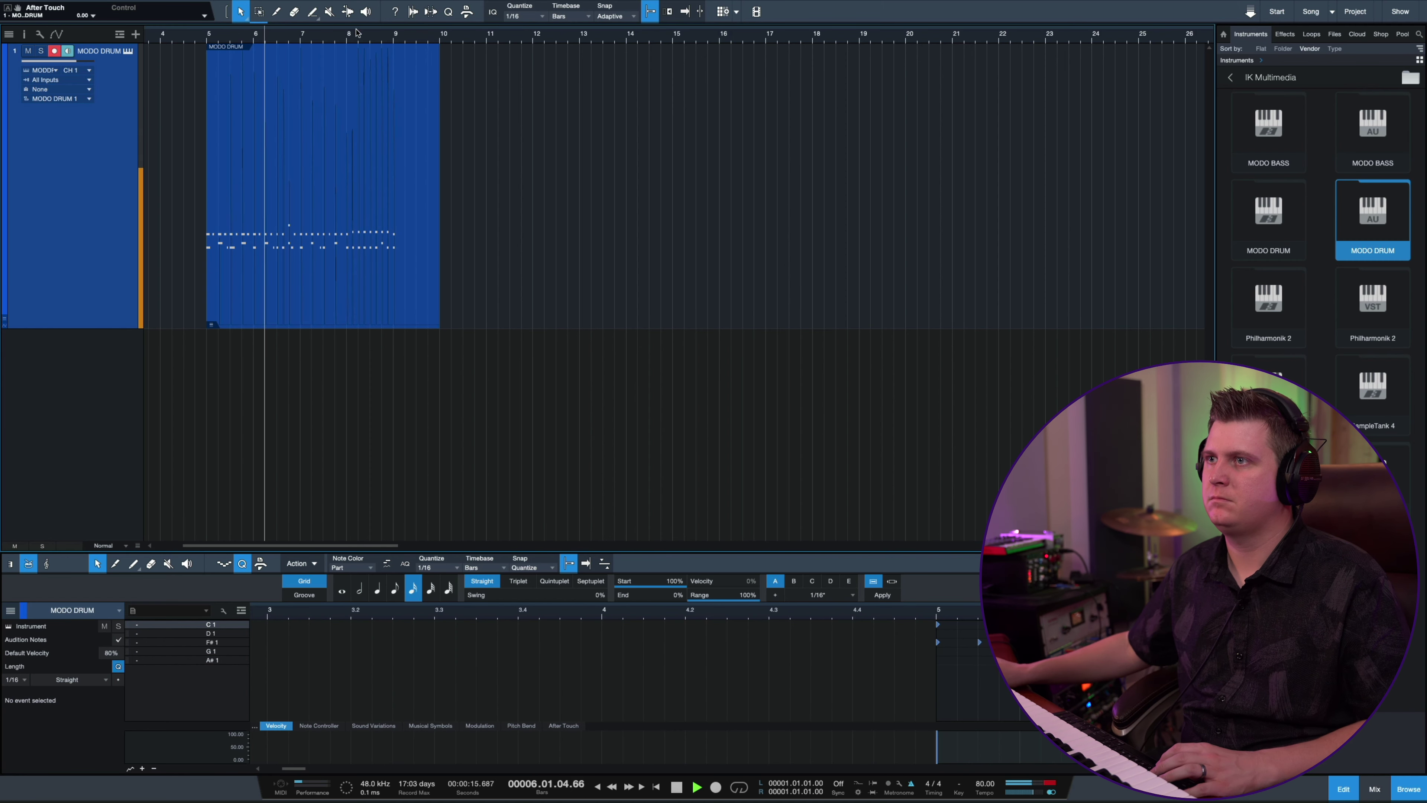
{"action": "left_click", "coordinate": [348, 267]}
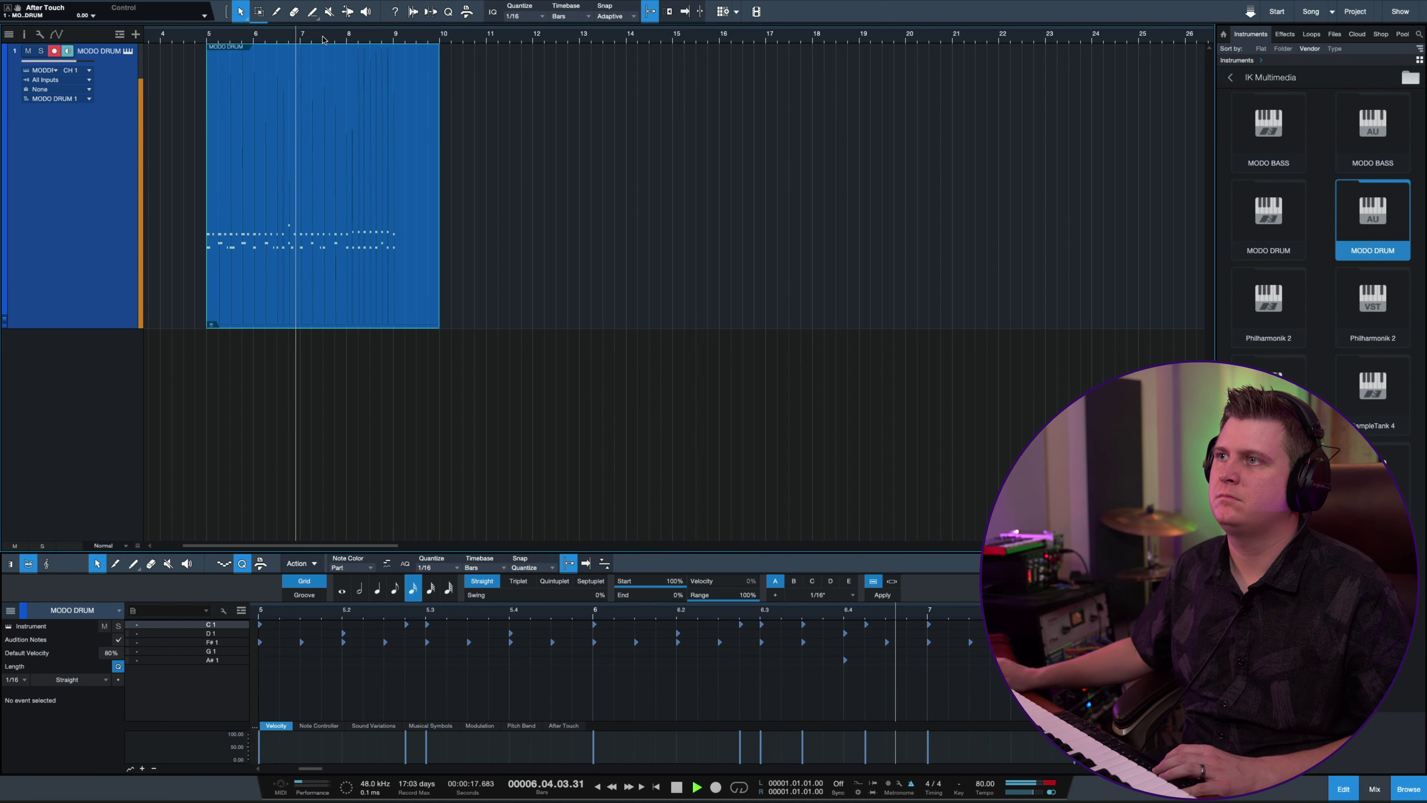
{"action": "left_click_drag", "start_coordinate": [463, 152], "coordinate": [392, 160]}
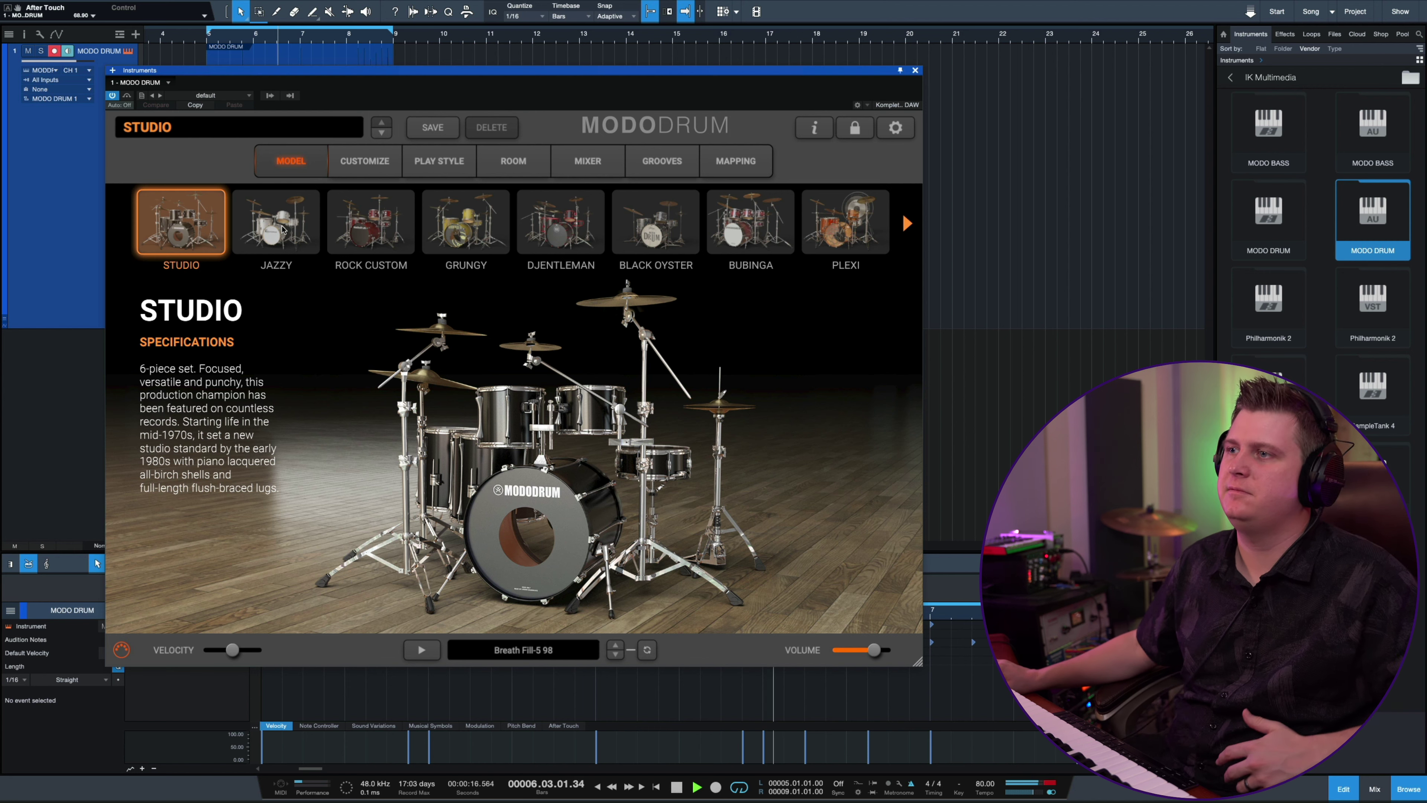
Step: Audition the Jazzy, Rock Custom, Grungy, Djentleman, Black Oyster, Bubinga and Plexi kits in turn over the looped groove
{"action": "left_click", "coordinate": [284, 229]}
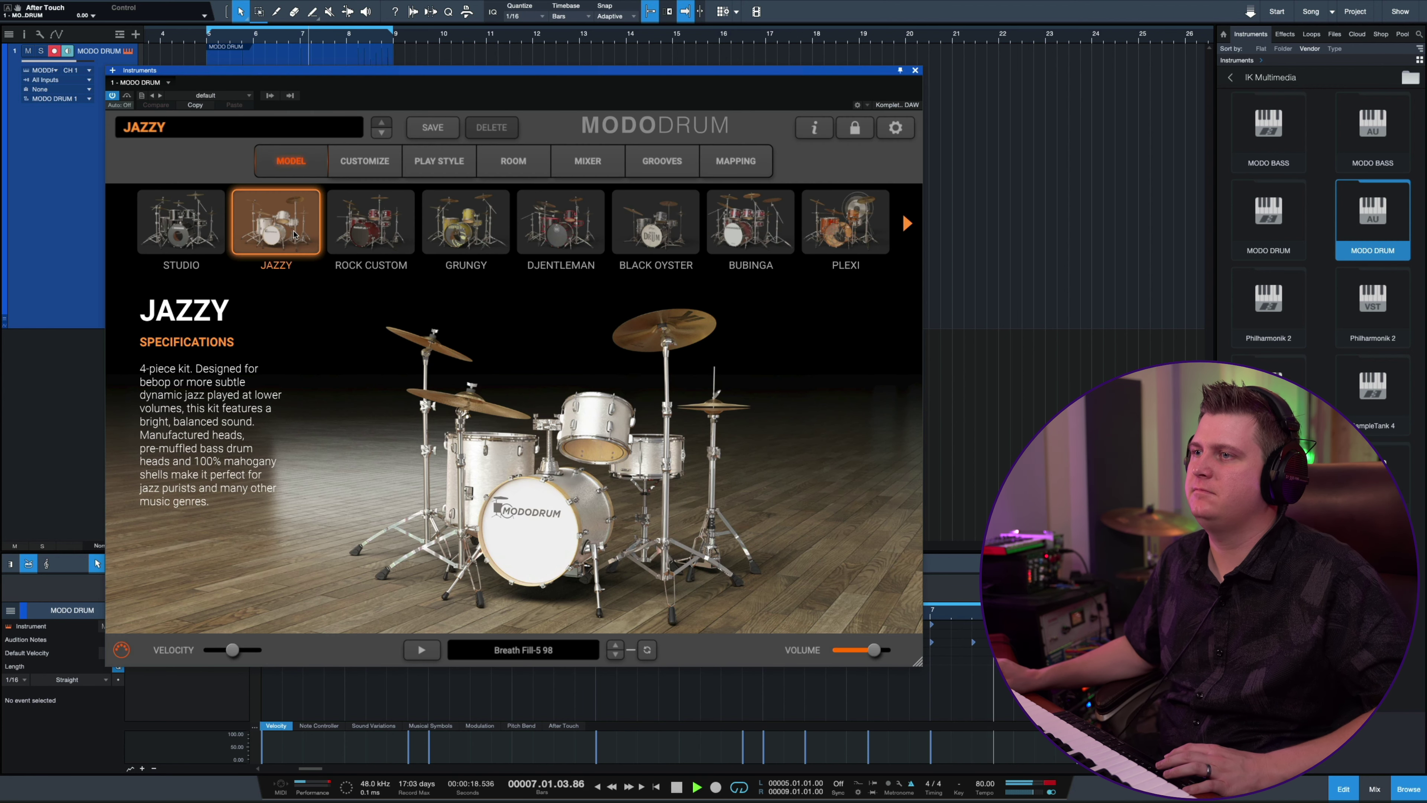
{"action": "left_click", "coordinate": [382, 223]}
{"action": "left_click_drag", "start_coordinate": [579, 73], "coordinate": [539, 63]}
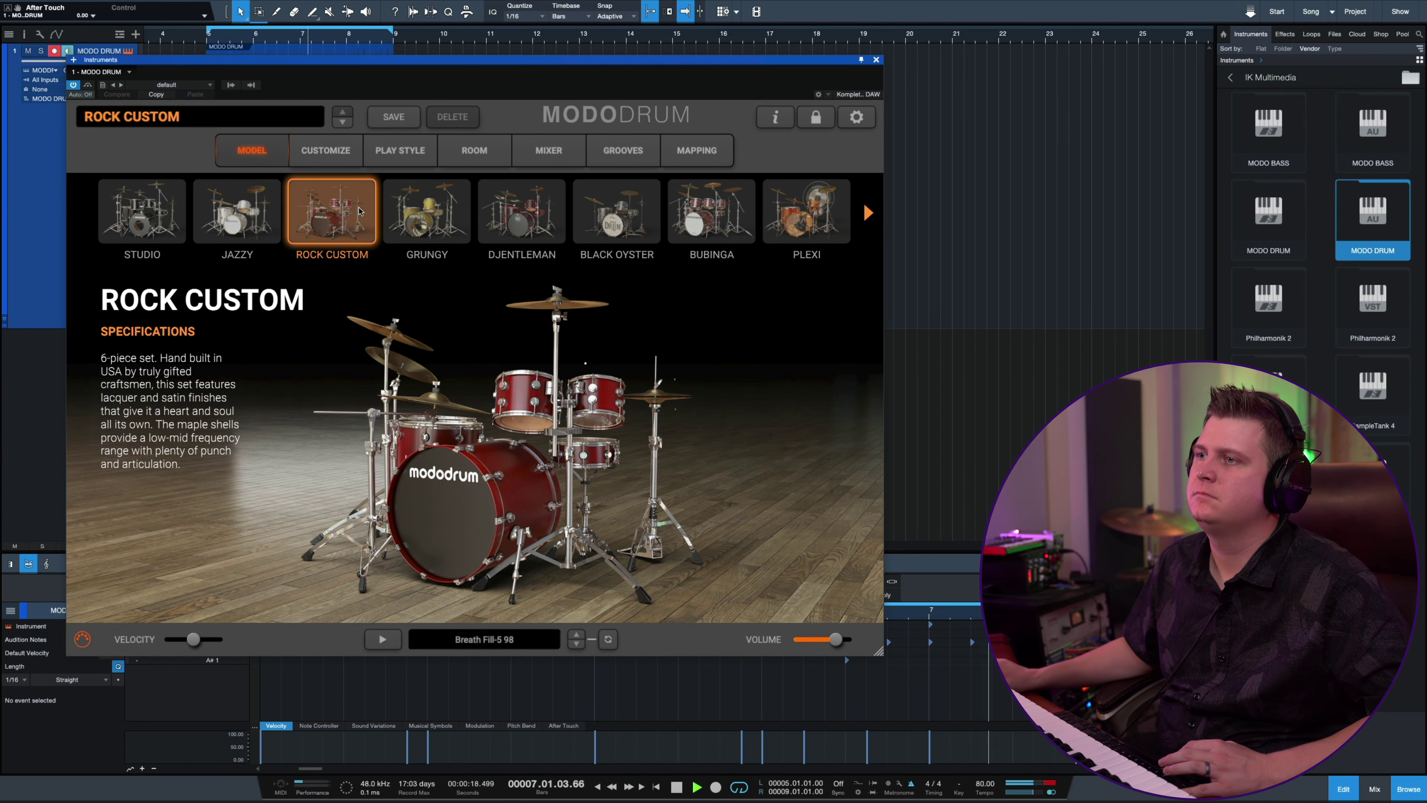
{"action": "left_click", "coordinate": [438, 209]}
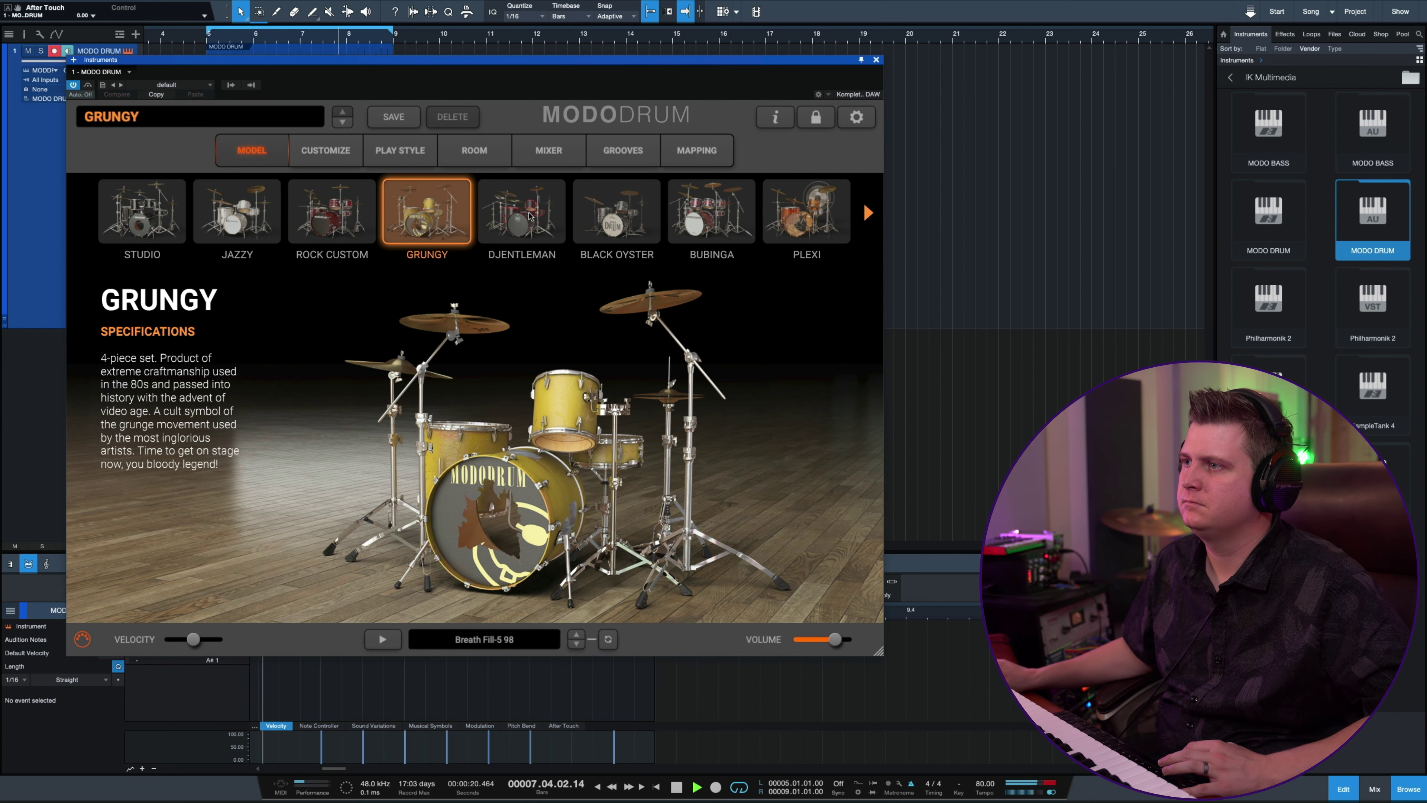
{"action": "left_click", "coordinate": [532, 216]}
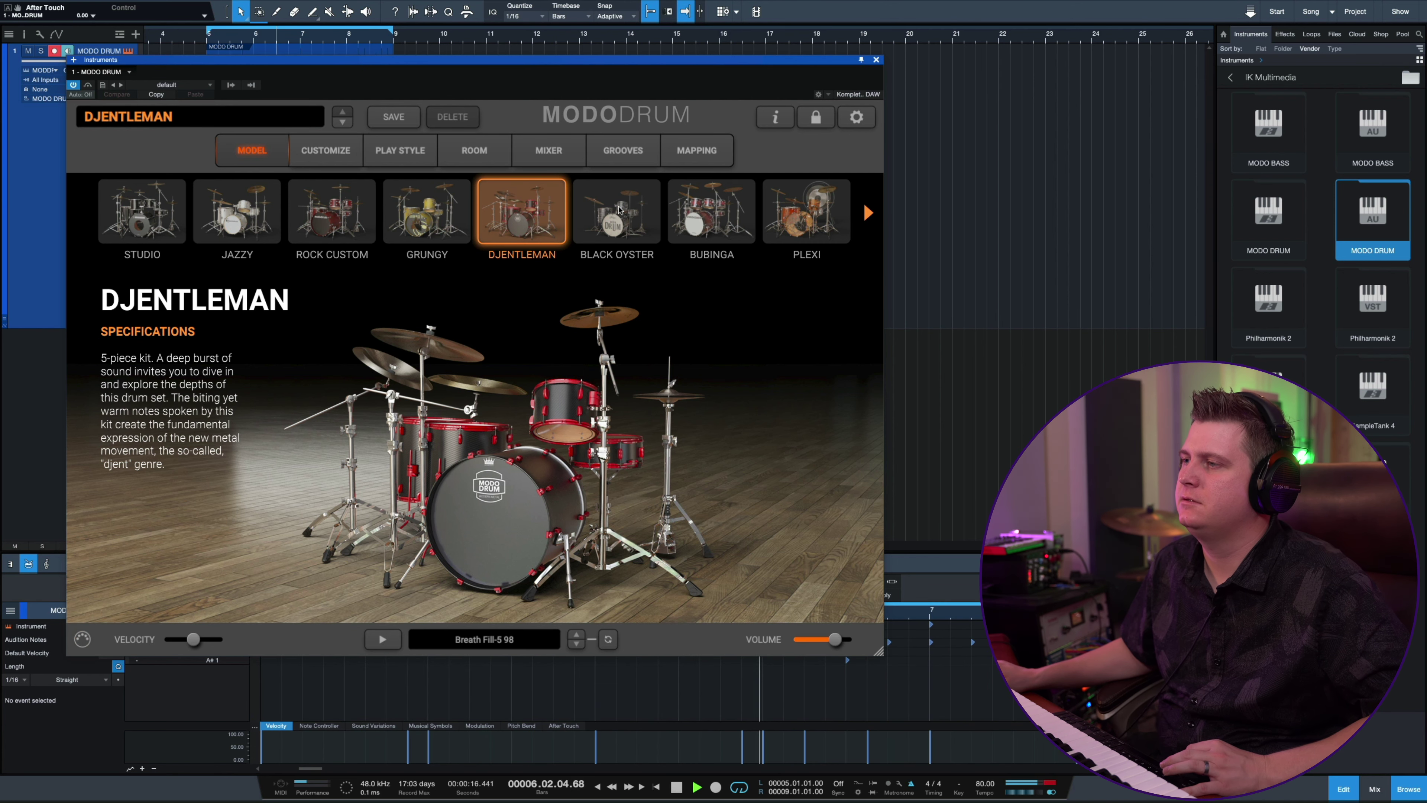
{"action": "left_click", "coordinate": [618, 211]}
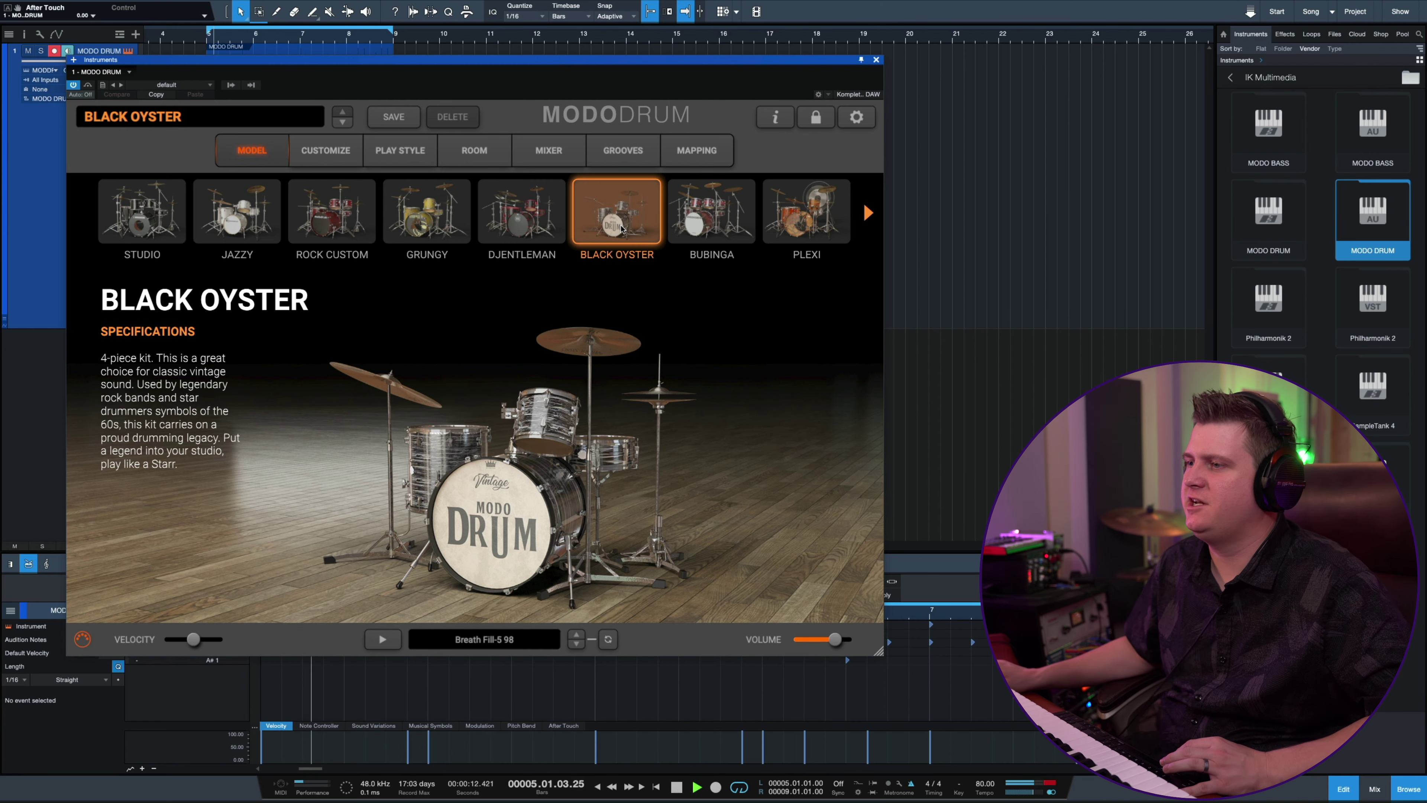
{"action": "left_click", "coordinate": [697, 211]}
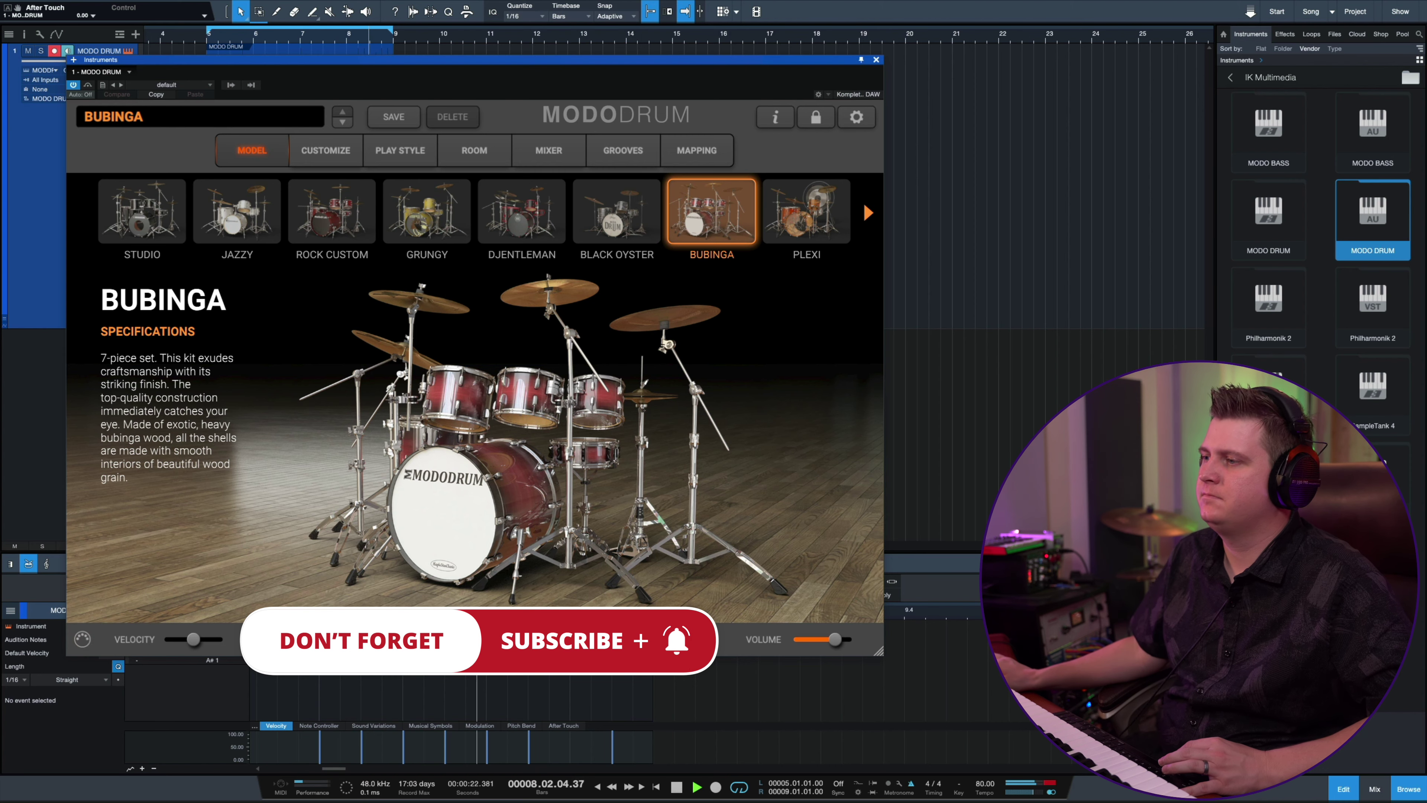
{"action": "left_click_drag", "start_coordinate": [634, 65], "coordinate": [591, 71]}
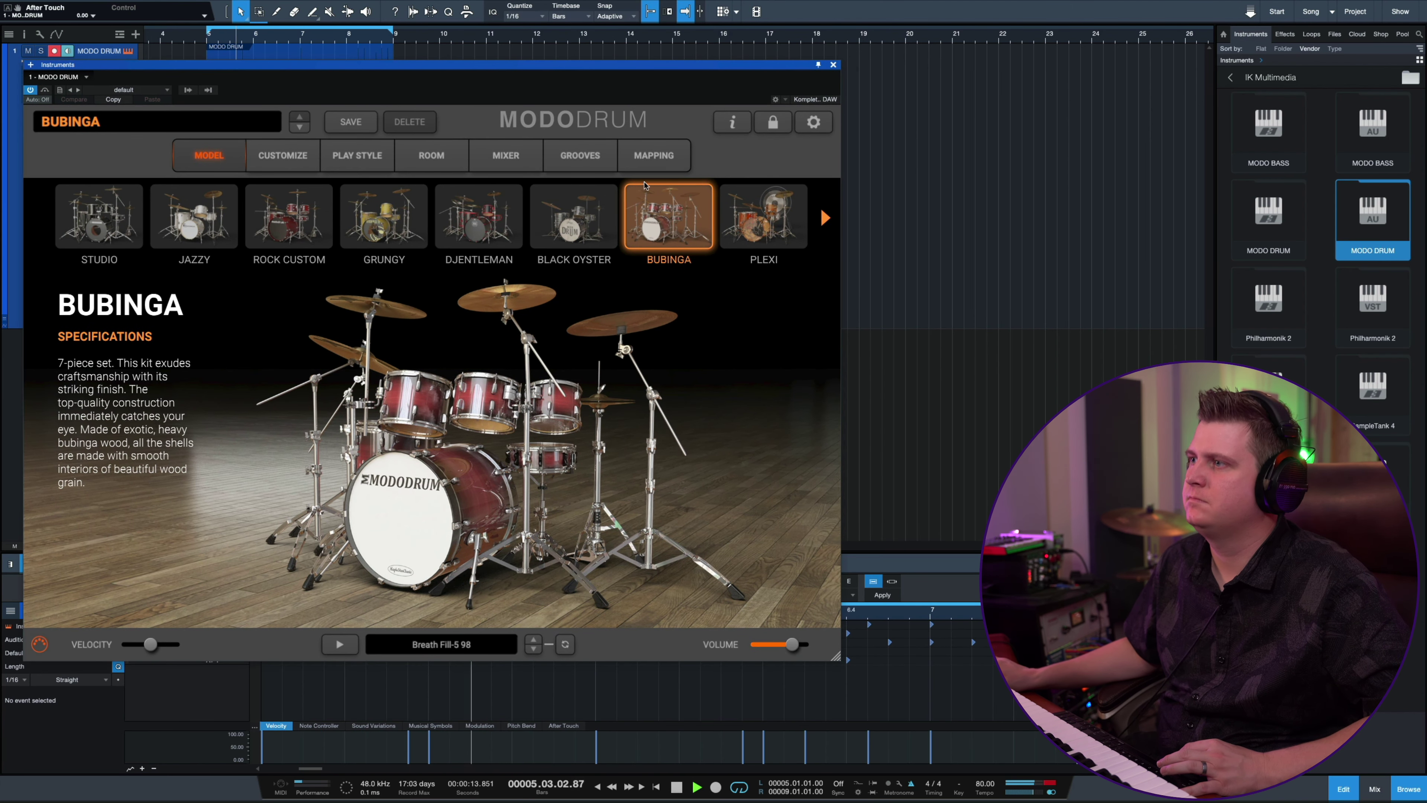
{"action": "left_click", "coordinate": [763, 222]}
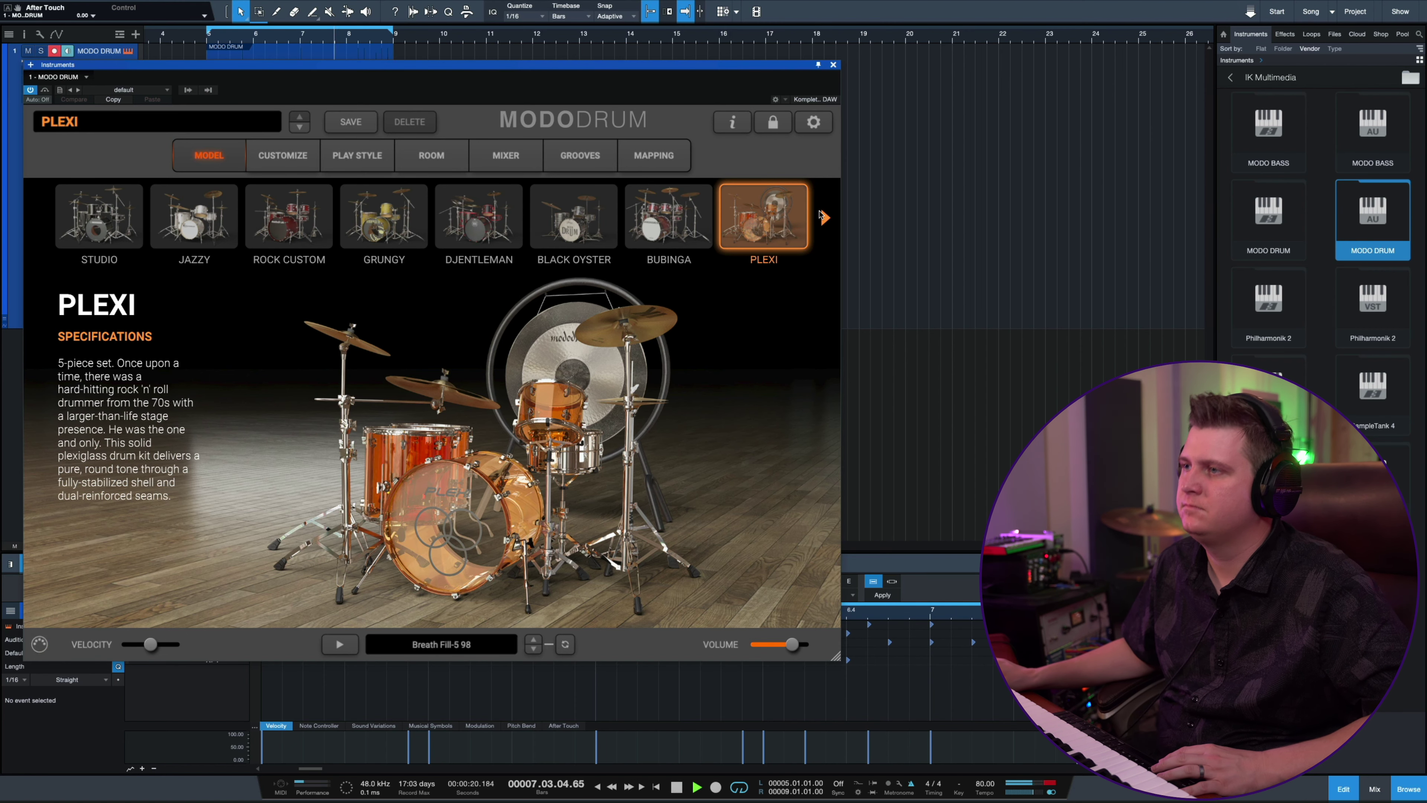
Step: Examine the Plexi kit's mixer channels and inspect the snare's SL Comp and the kick's Comp 76 insert settings
{"action": "left_click", "coordinate": [508, 157]}
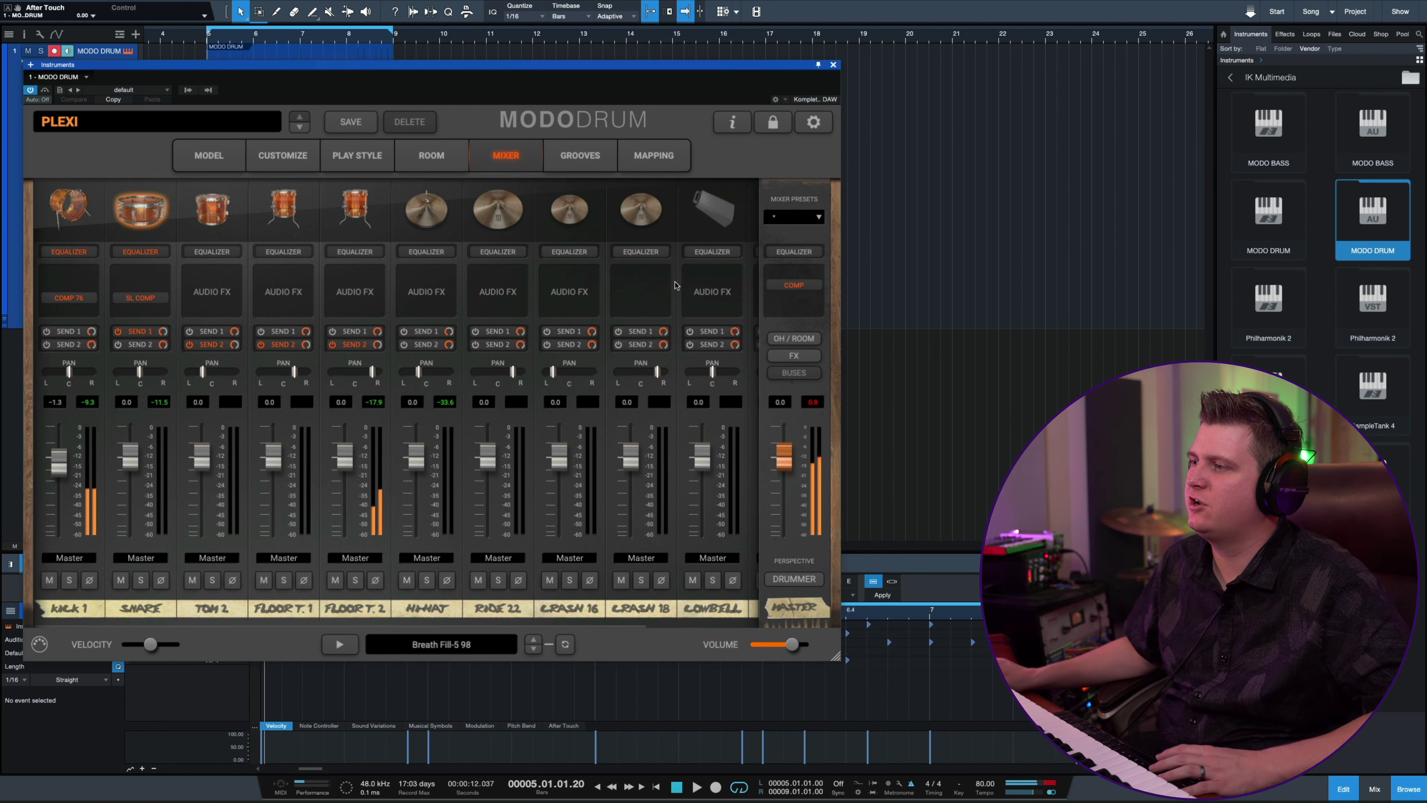
{"action": "scroll", "coordinate": [498, 456], "scroll_direction": "right", "scroll_amount": 2}
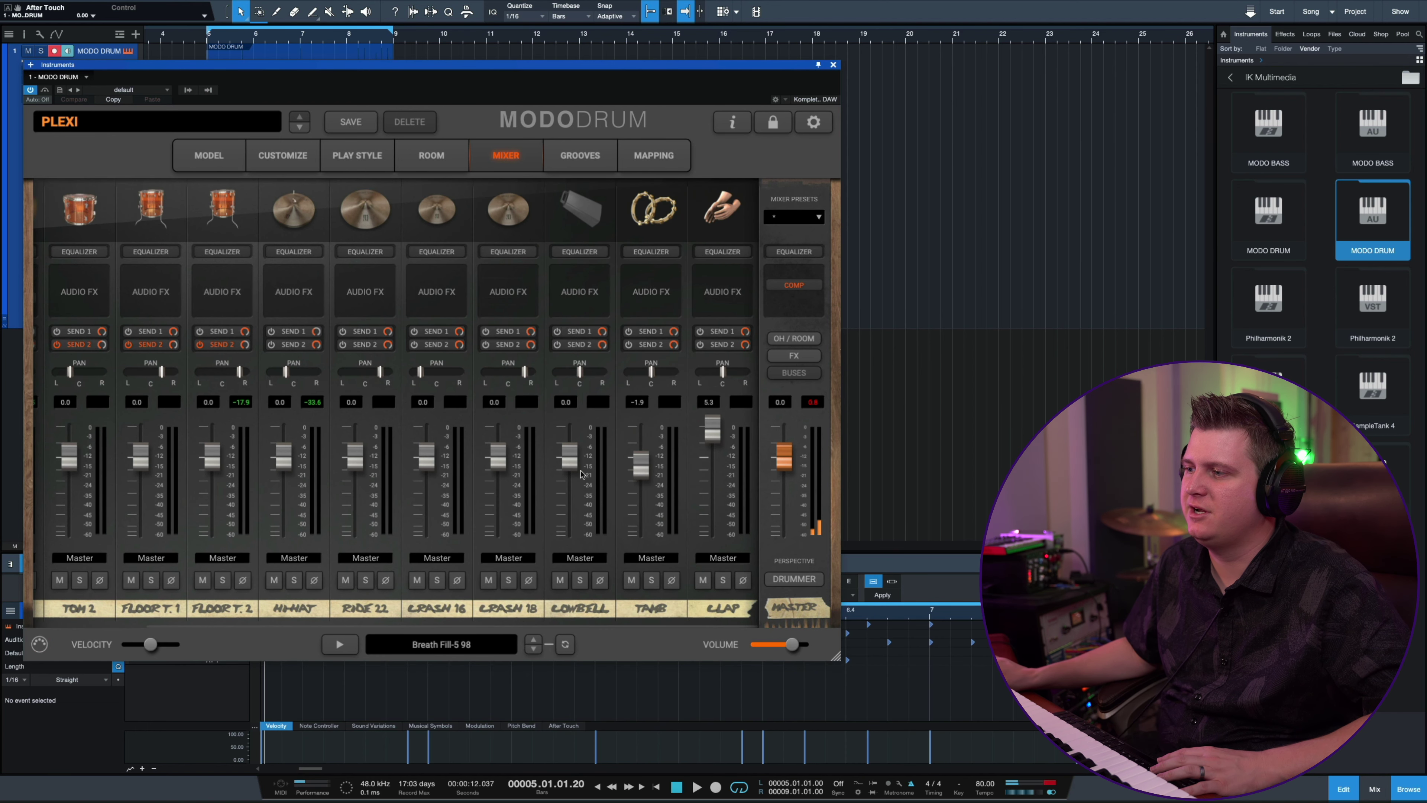
{"action": "scroll", "coordinate": [571, 468], "scroll_direction": "left", "scroll_amount": 2}
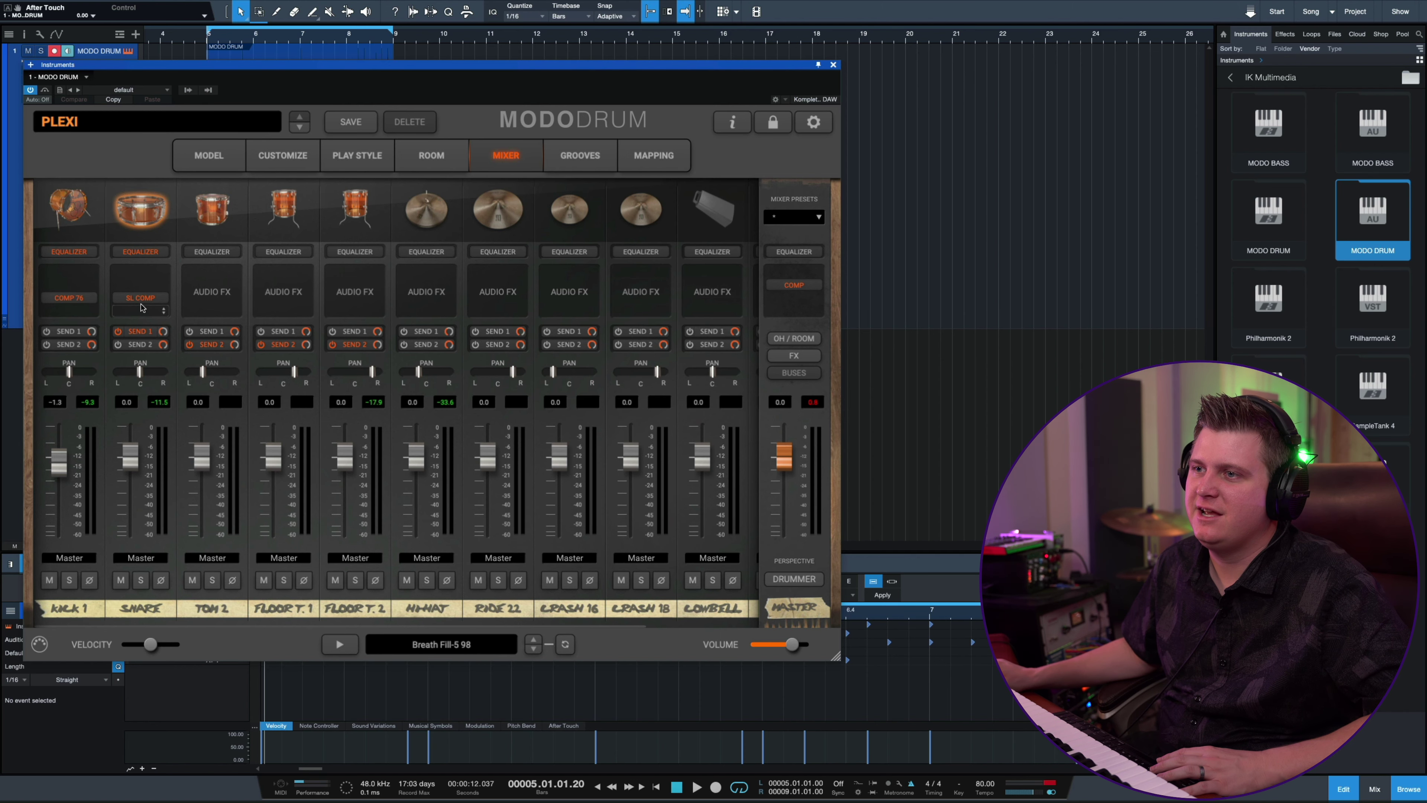
{"action": "left_click", "coordinate": [139, 301]}
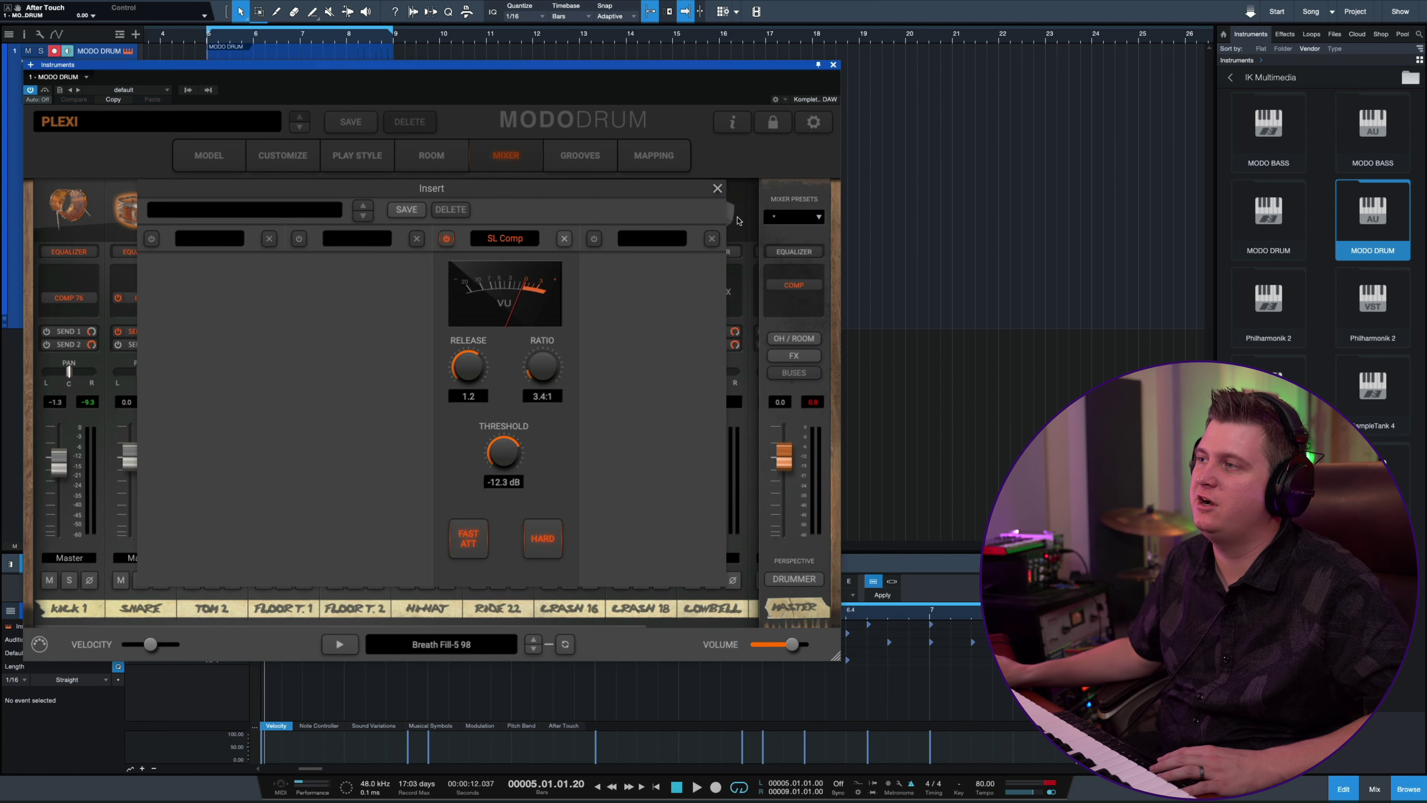
{"action": "left_click", "coordinate": [718, 188]}
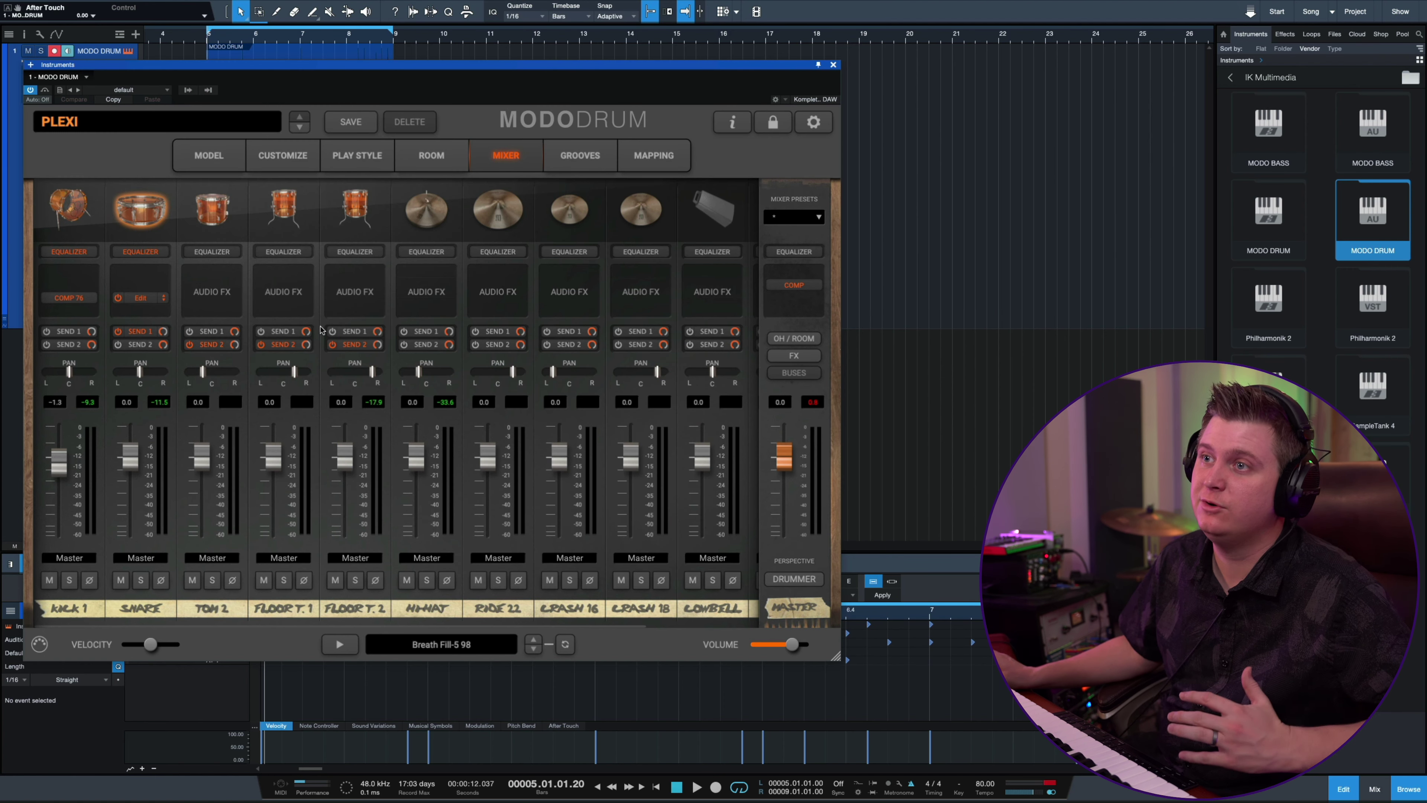
{"action": "left_click", "coordinate": [68, 297]}
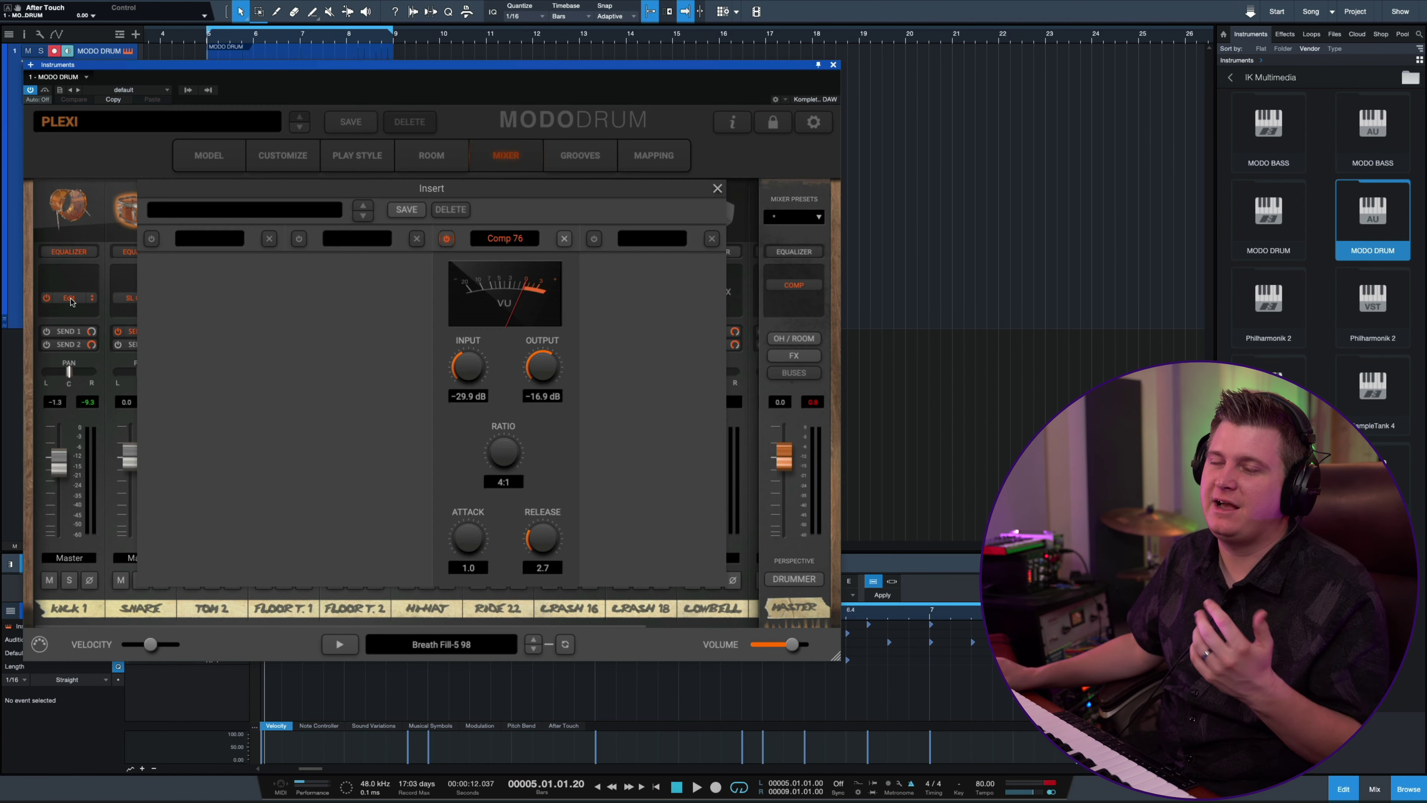
{"action": "left_click", "coordinate": [718, 188]}
{"action": "left_click", "coordinate": [151, 303]}
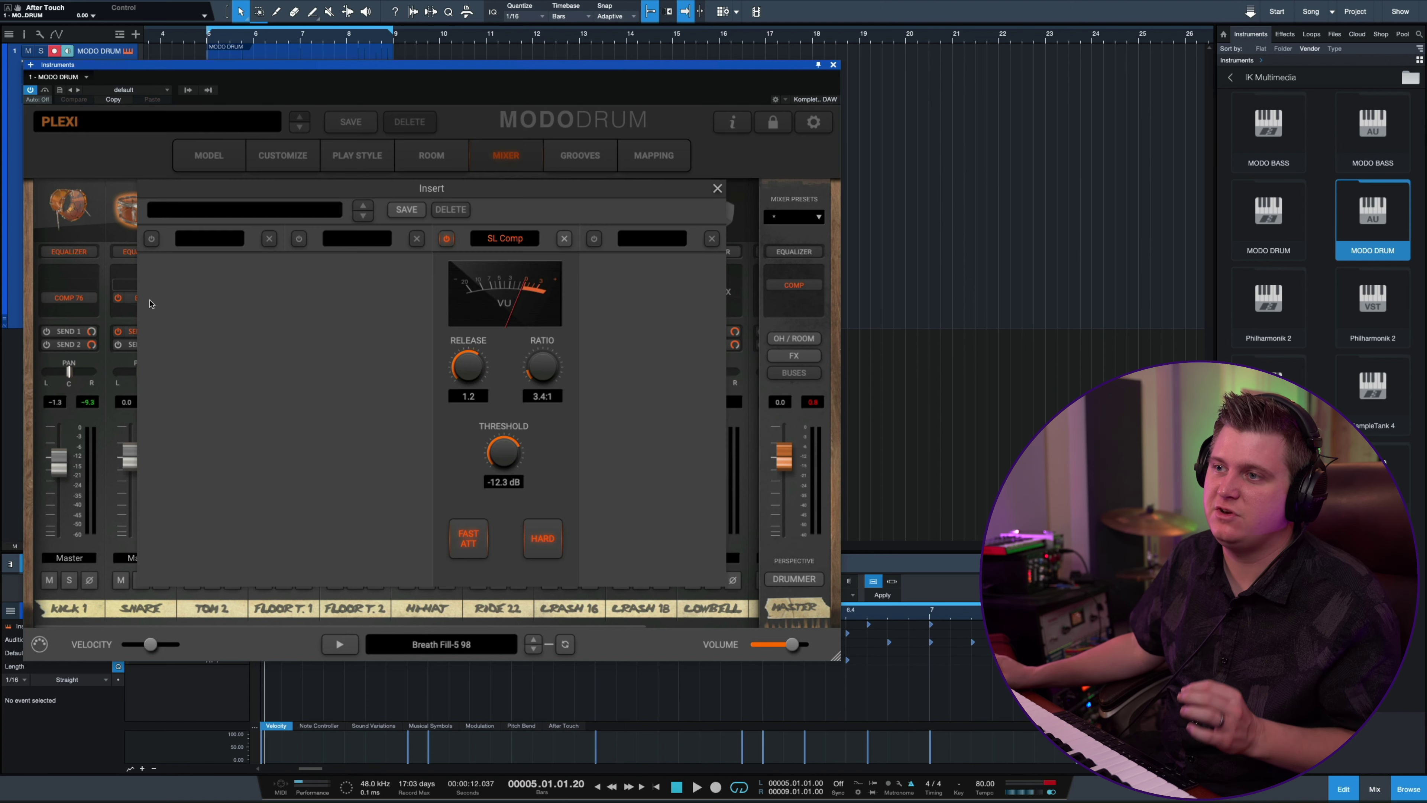
{"action": "left_click", "coordinate": [71, 301]}
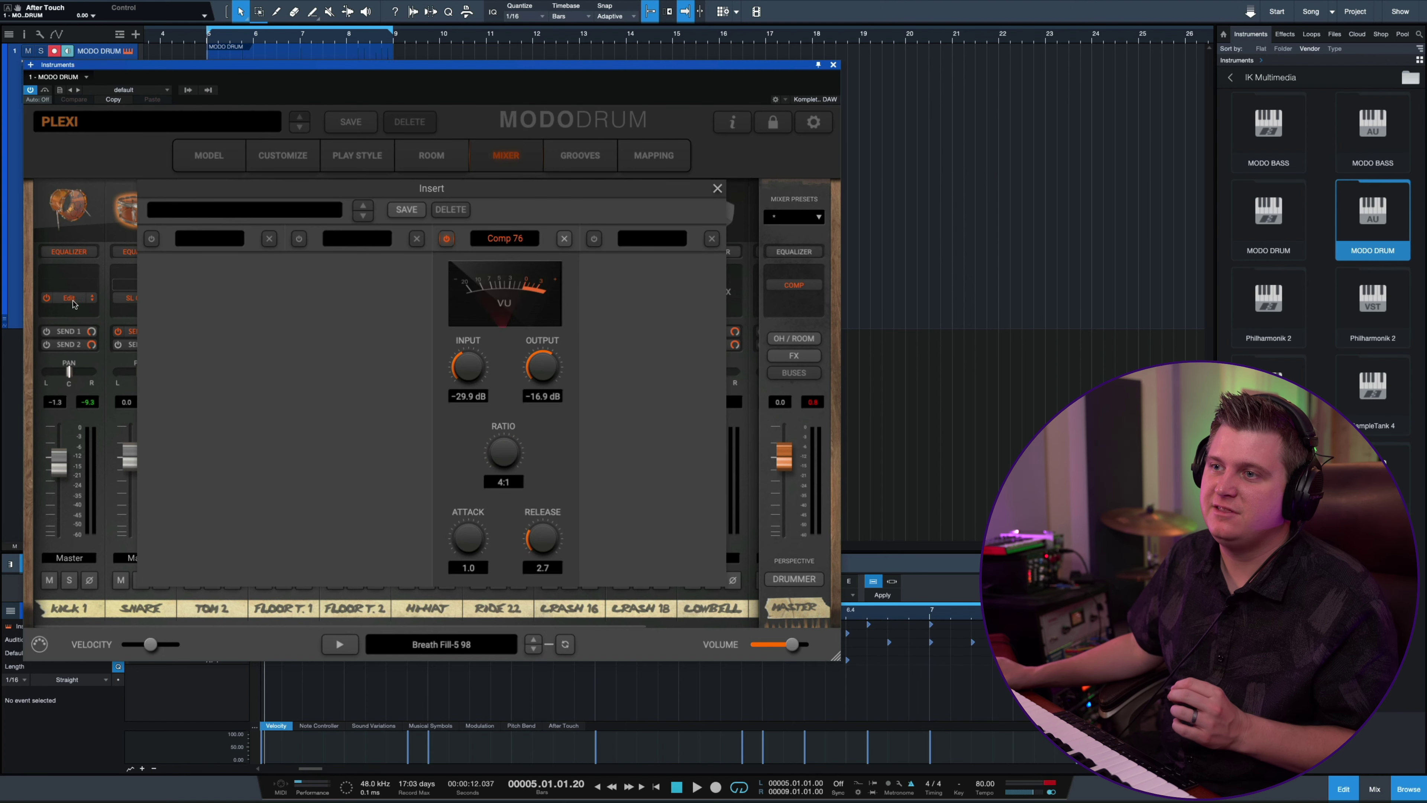
{"action": "left_click", "coordinate": [718, 187]}
Step: Play the loop while checking the mixer channels, and adjust the snare's Send 1 level
{"action": "key", "text": "space"}
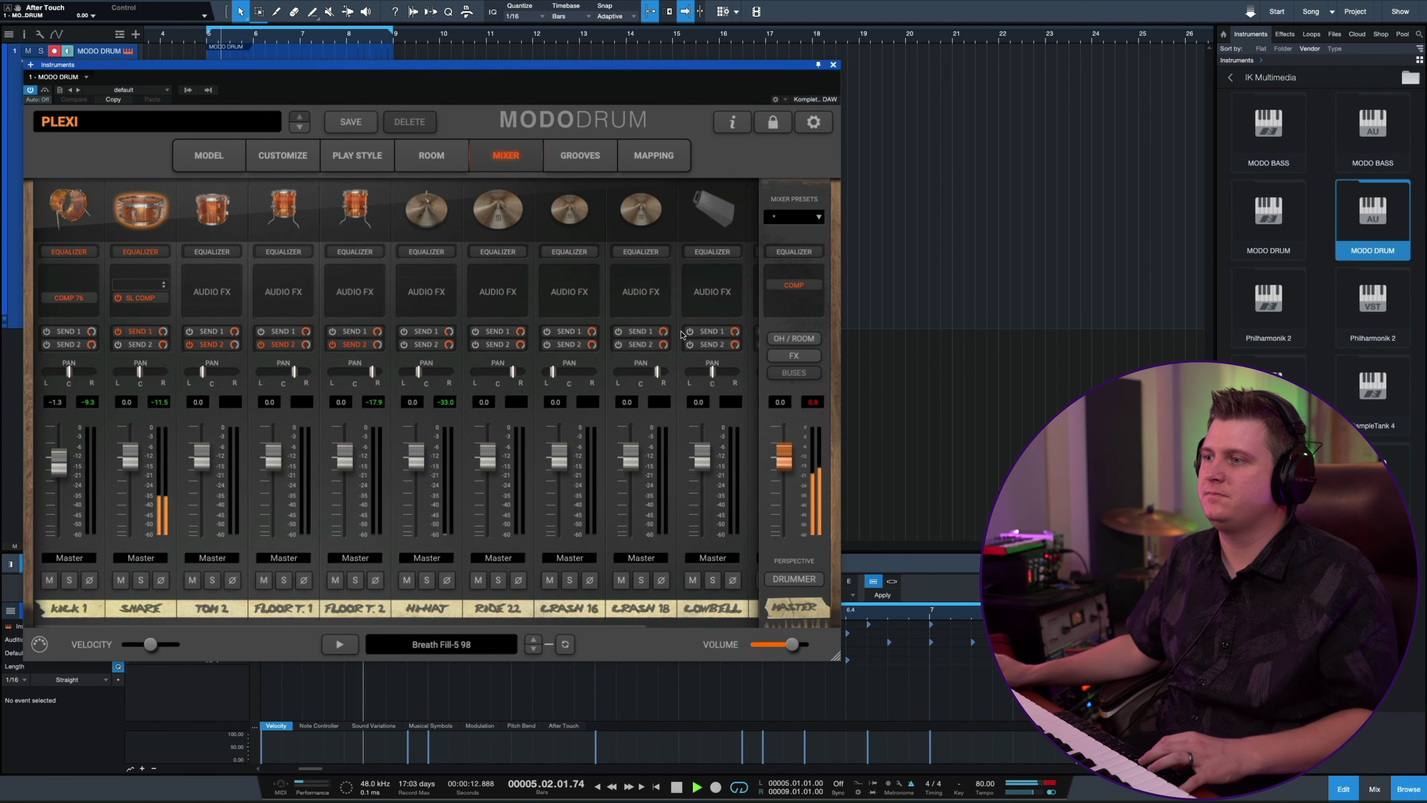
{"action": "scroll", "coordinate": [697, 394], "scroll_direction": "right", "scroll_amount": 2}
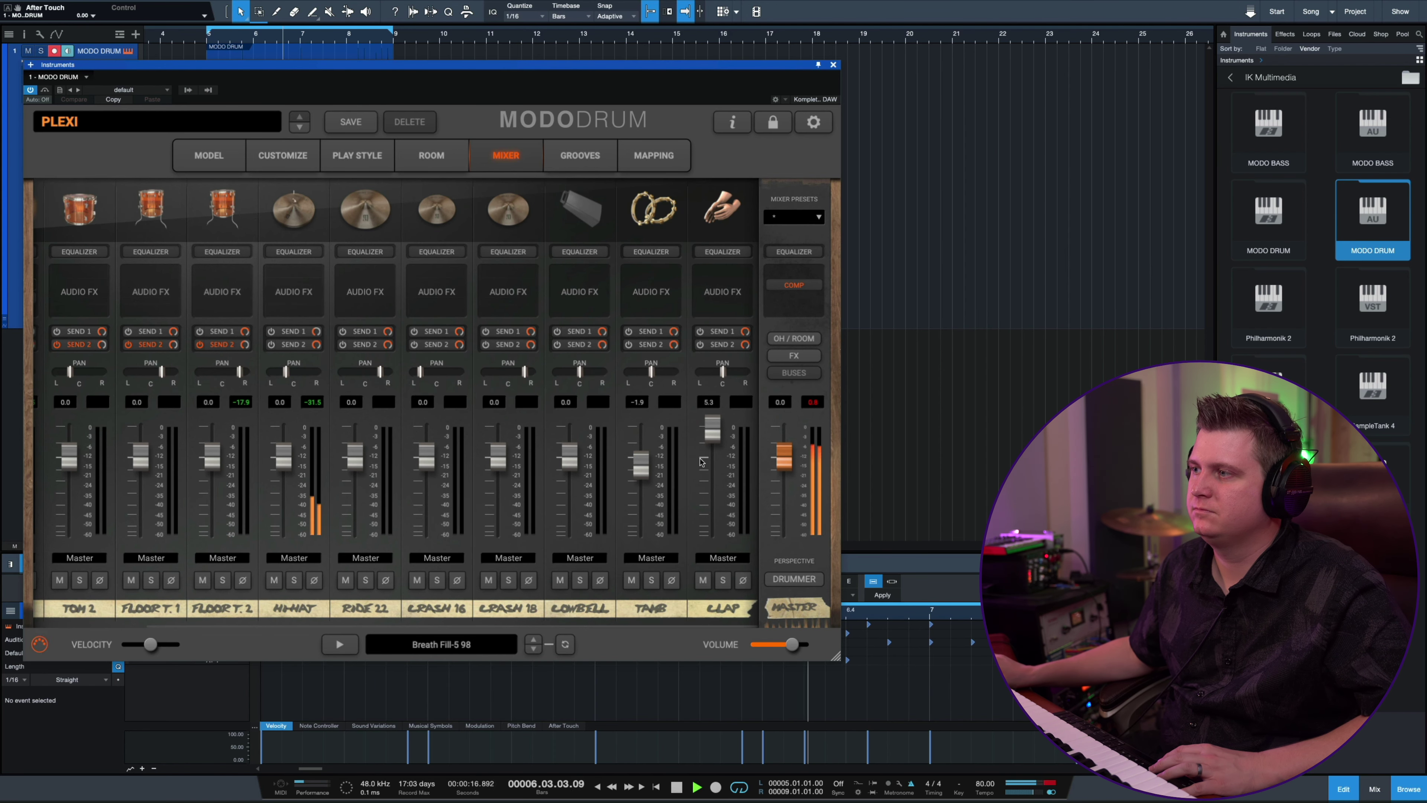
{"action": "scroll", "coordinate": [701, 461], "scroll_direction": "left", "scroll_amount": 2}
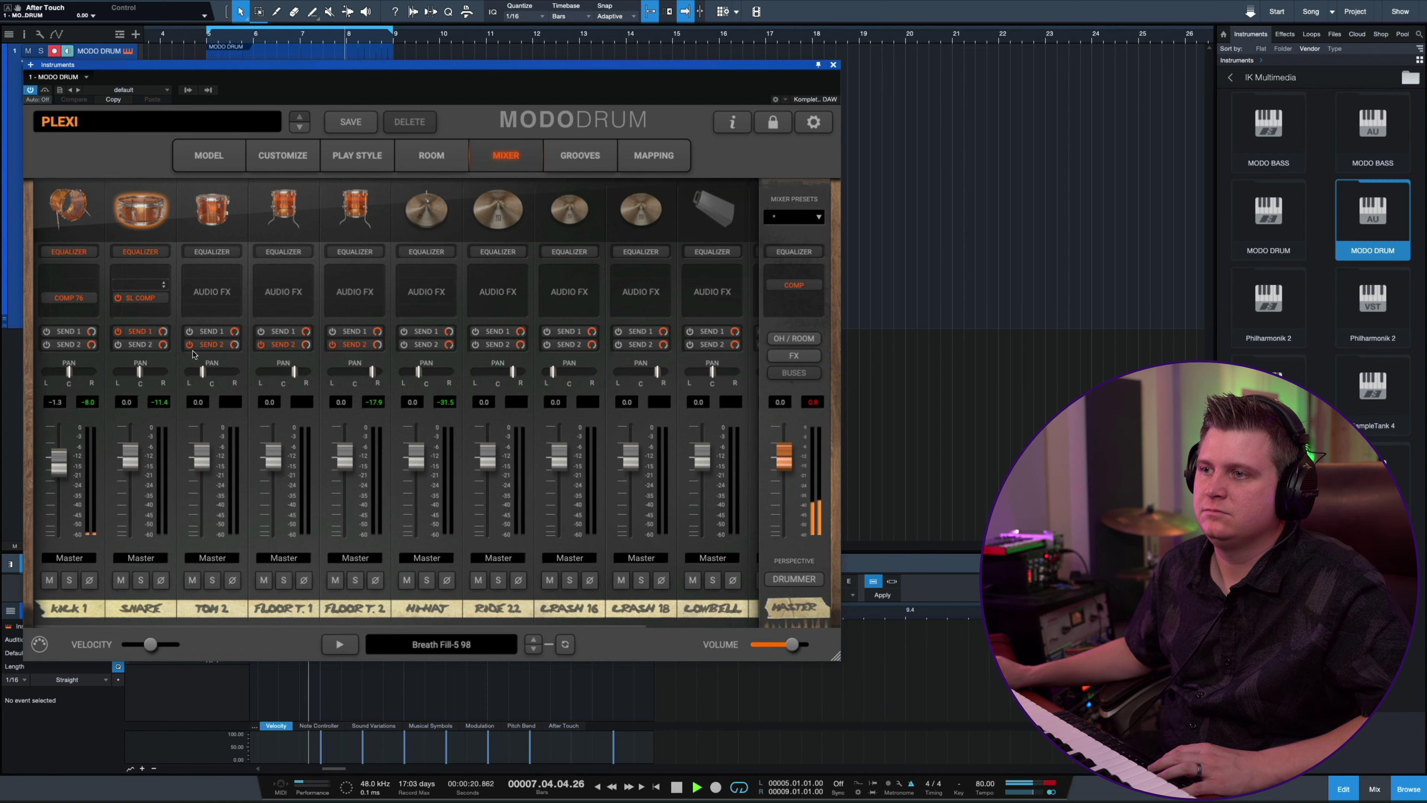
{"action": "left_click_drag", "start_coordinate": [163, 332], "coordinate": [162, 343]}
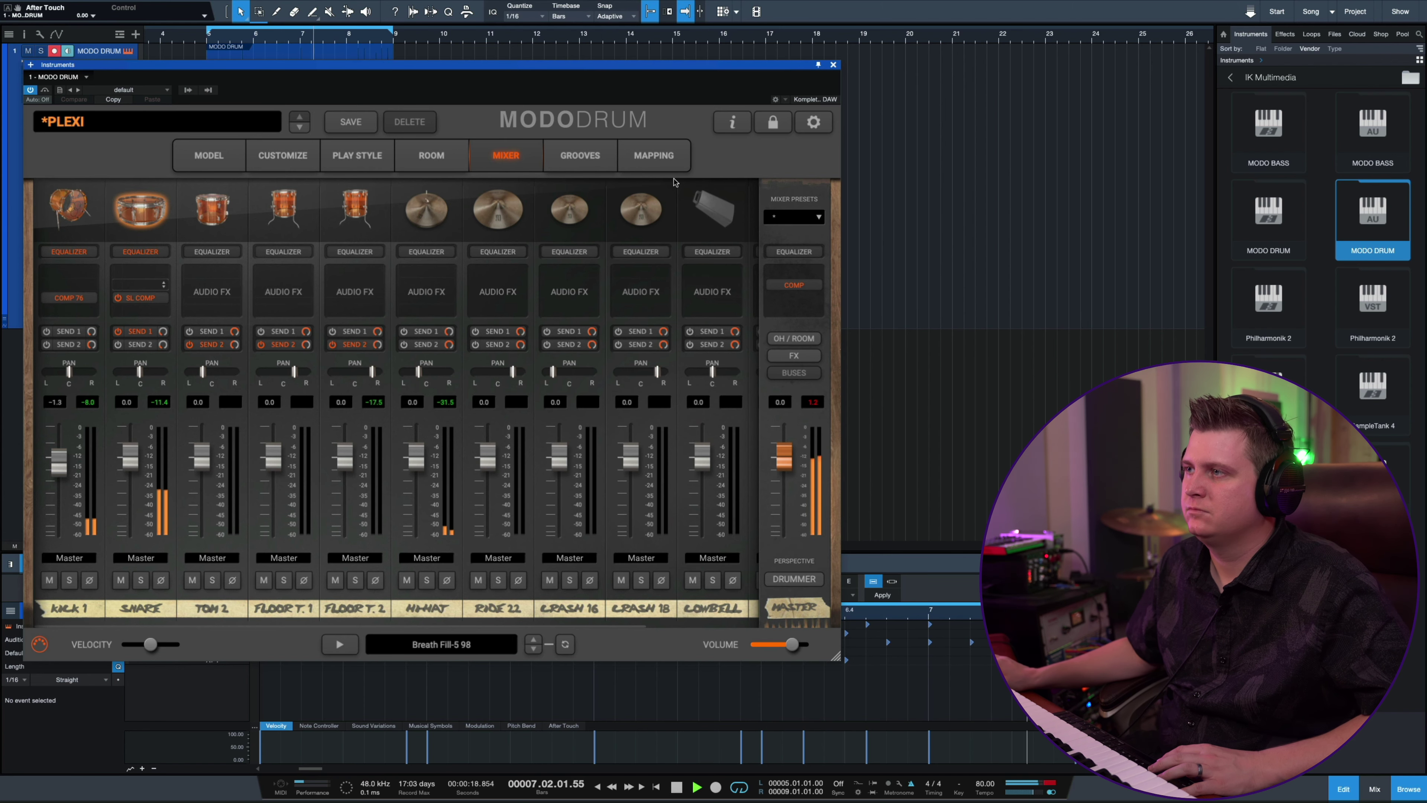
Step: Load the Extreme kit model and audition it with the looped groove
{"action": "left_click", "coordinate": [194, 151]}
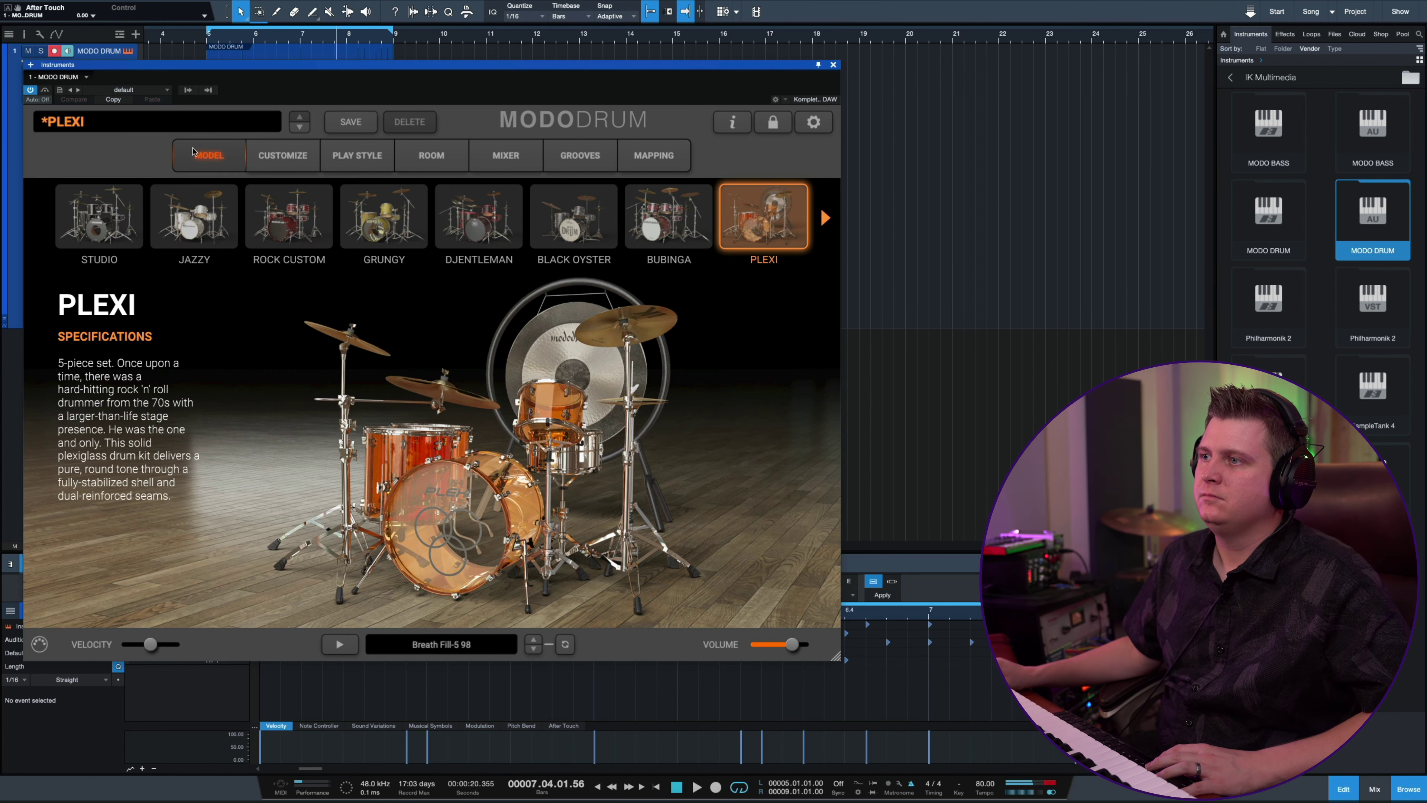
{"action": "left_click", "coordinate": [824, 218]}
{"action": "left_click", "coordinate": [688, 218]}
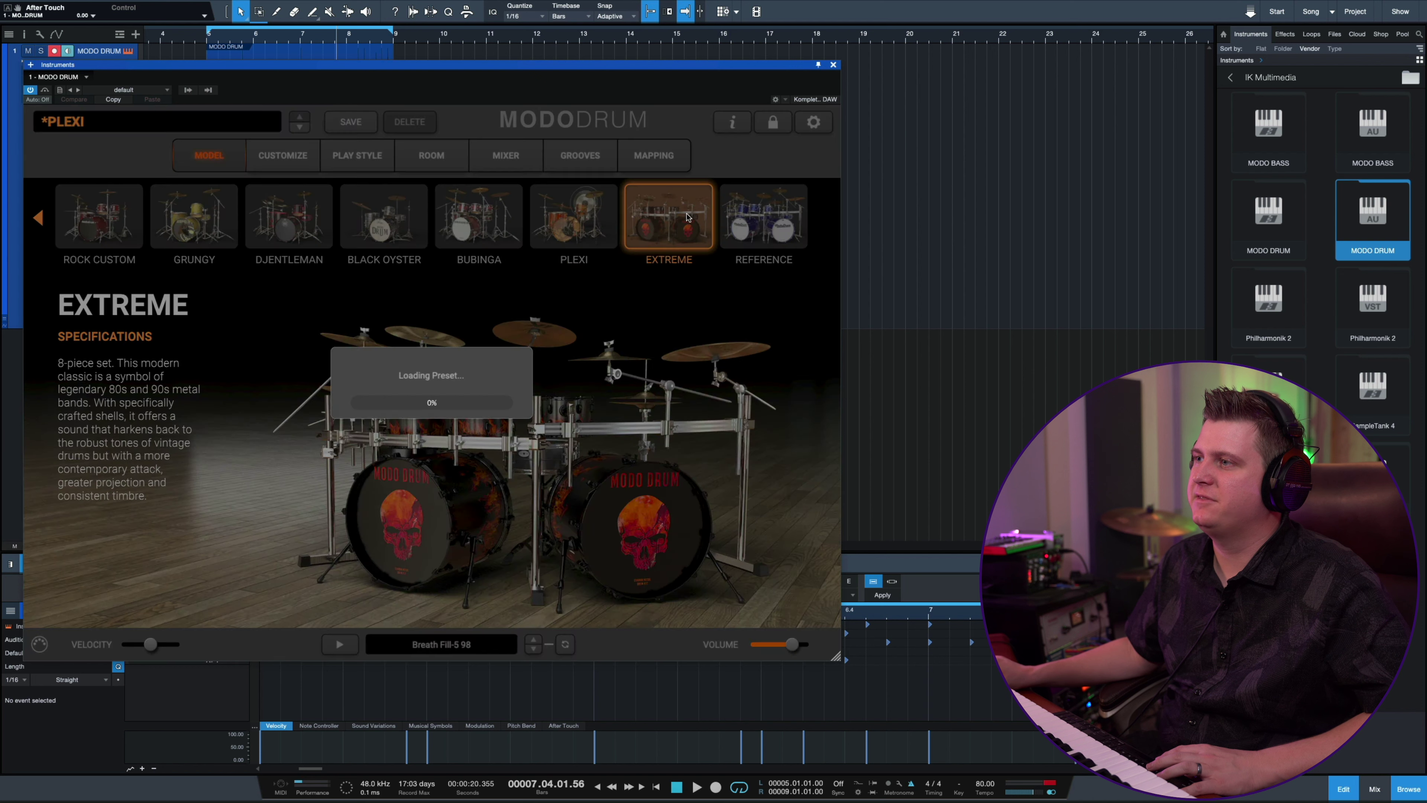
{"action": "key", "text": "space"}
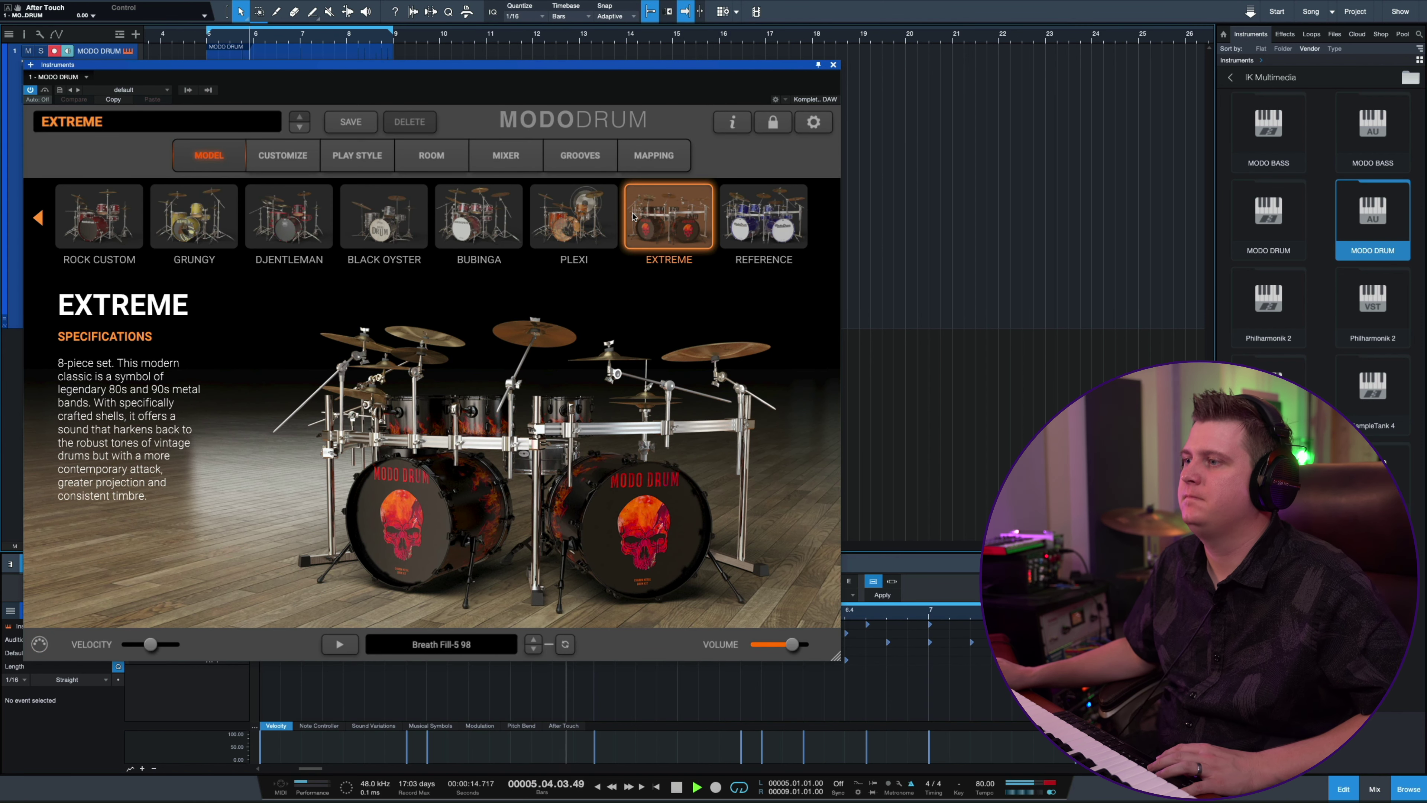
Step: Load the Reference kit model and play the looped groove through it
{"action": "left_click", "coordinate": [764, 214]}
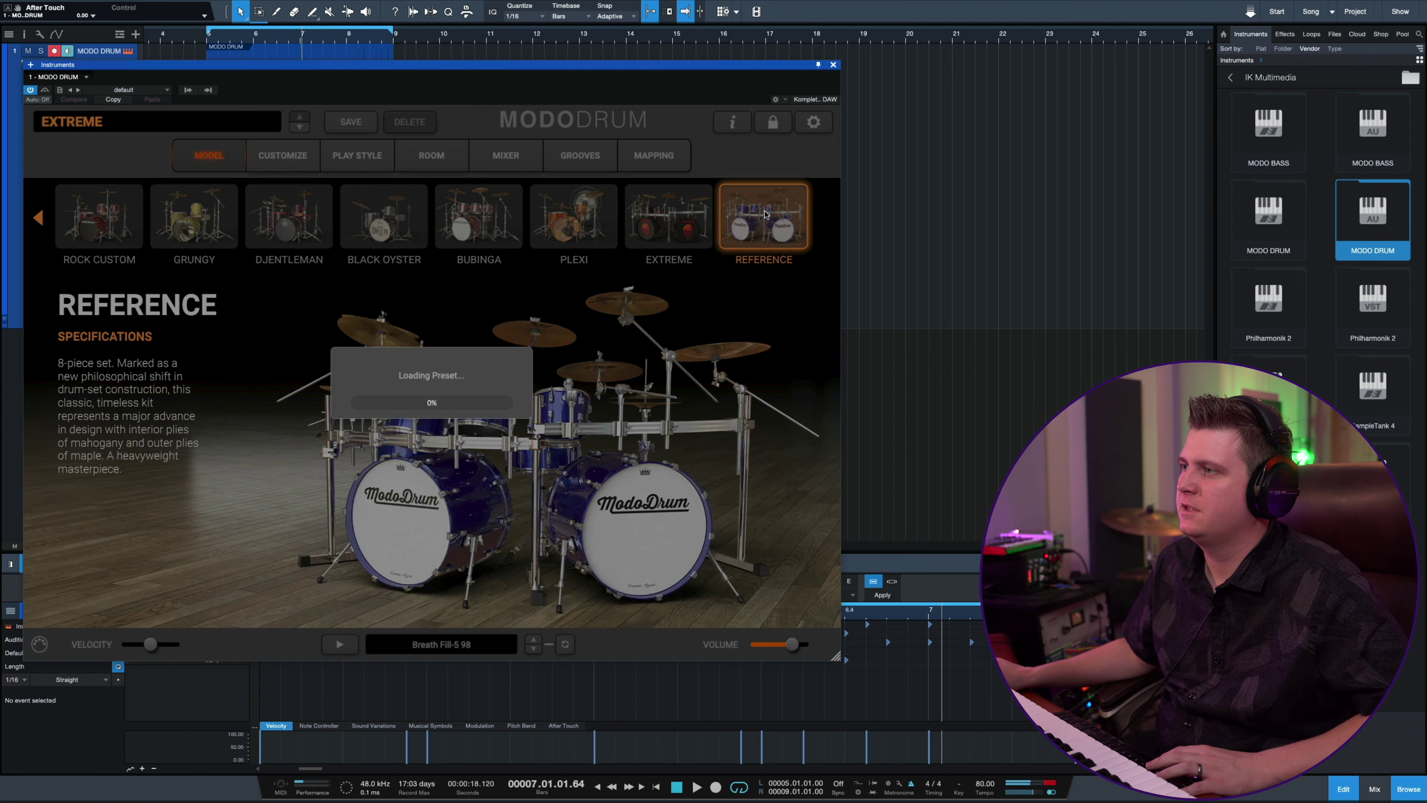
{"action": "key", "text": "space"}
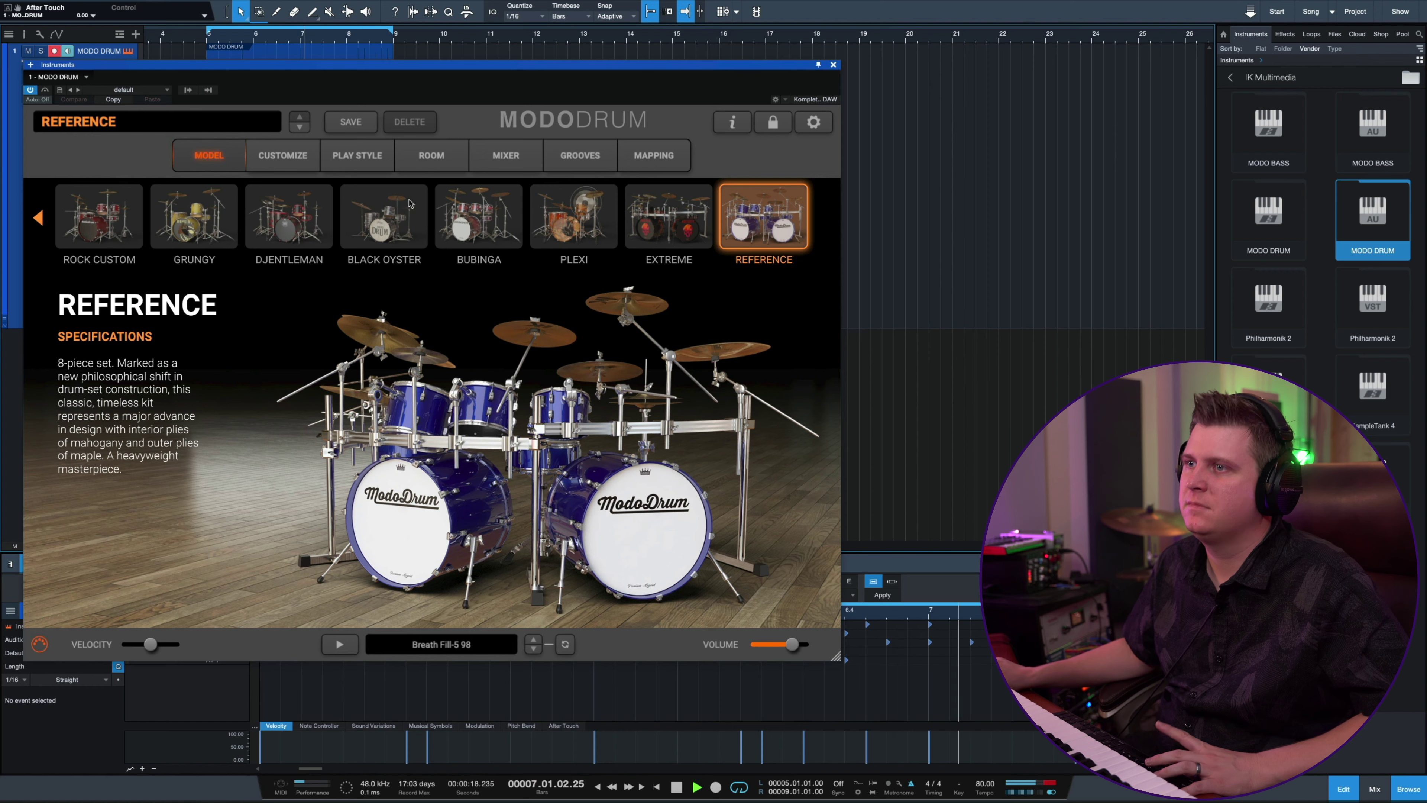
{"action": "key", "text": "space"}
Step: Customize the Reference kit with a Djentleman snare, a Djentleman center kick and a Bubinga front floor tom, auditioning the loop between swaps
{"action": "left_click", "coordinate": [283, 157]}
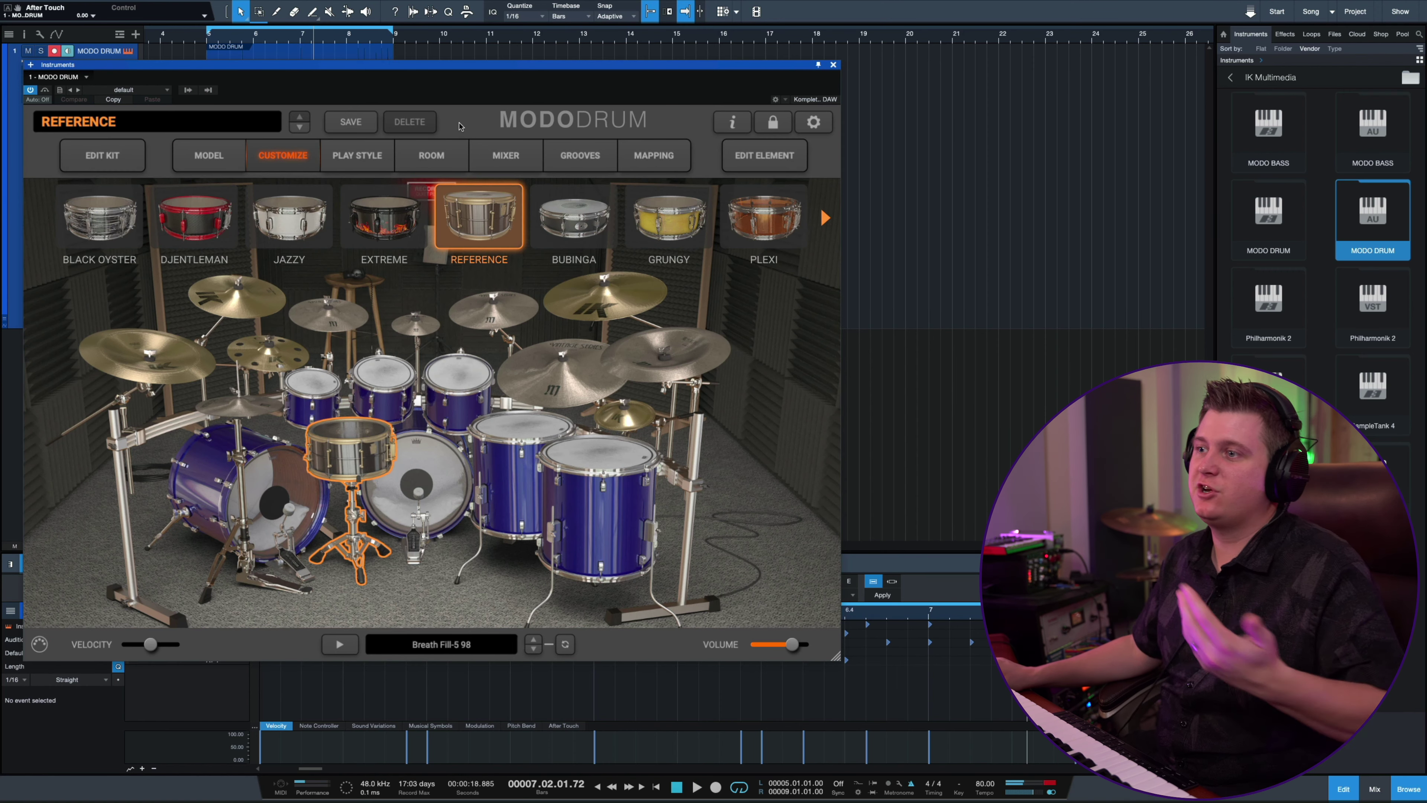
{"action": "left_click_drag", "start_coordinate": [527, 64], "coordinate": [751, 49]}
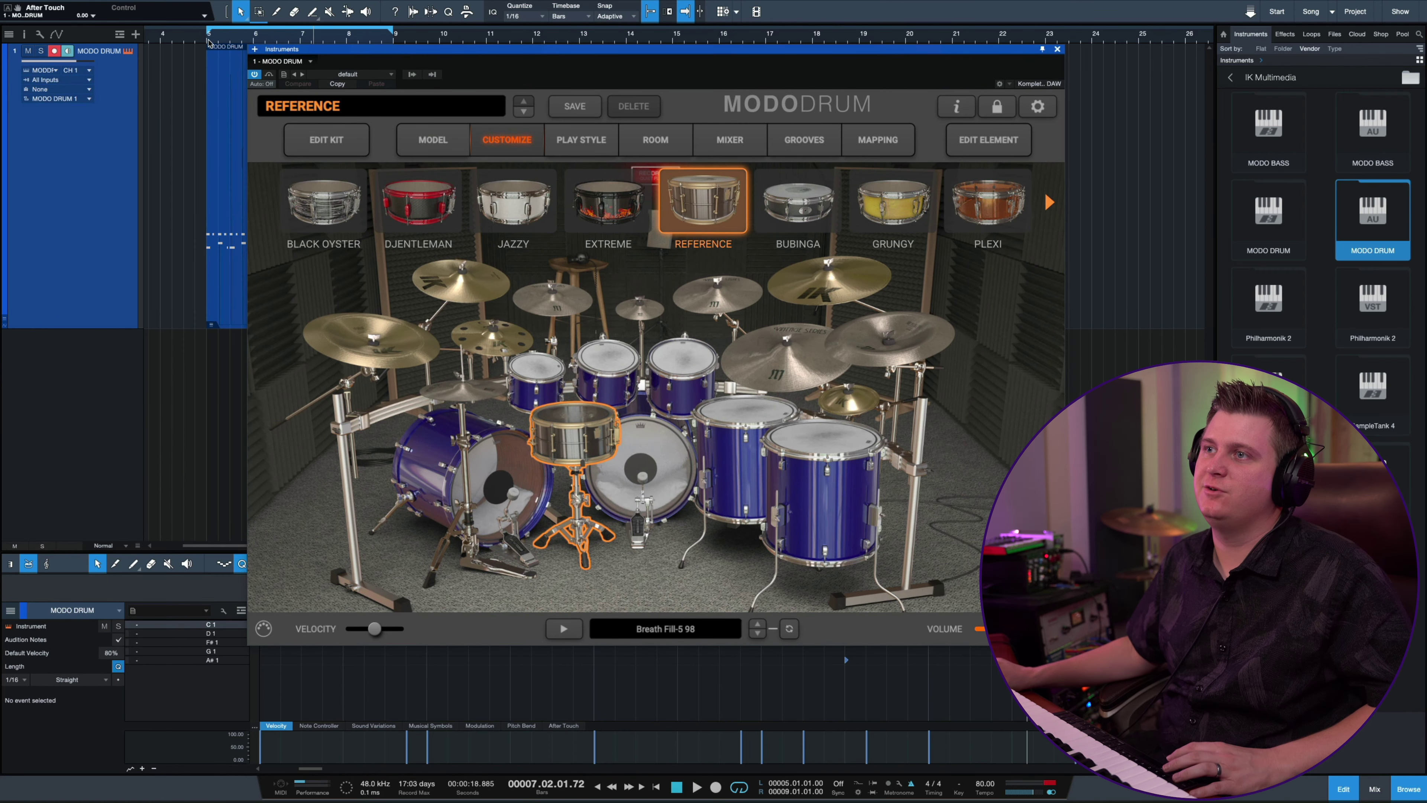
{"action": "key", "text": "space"}
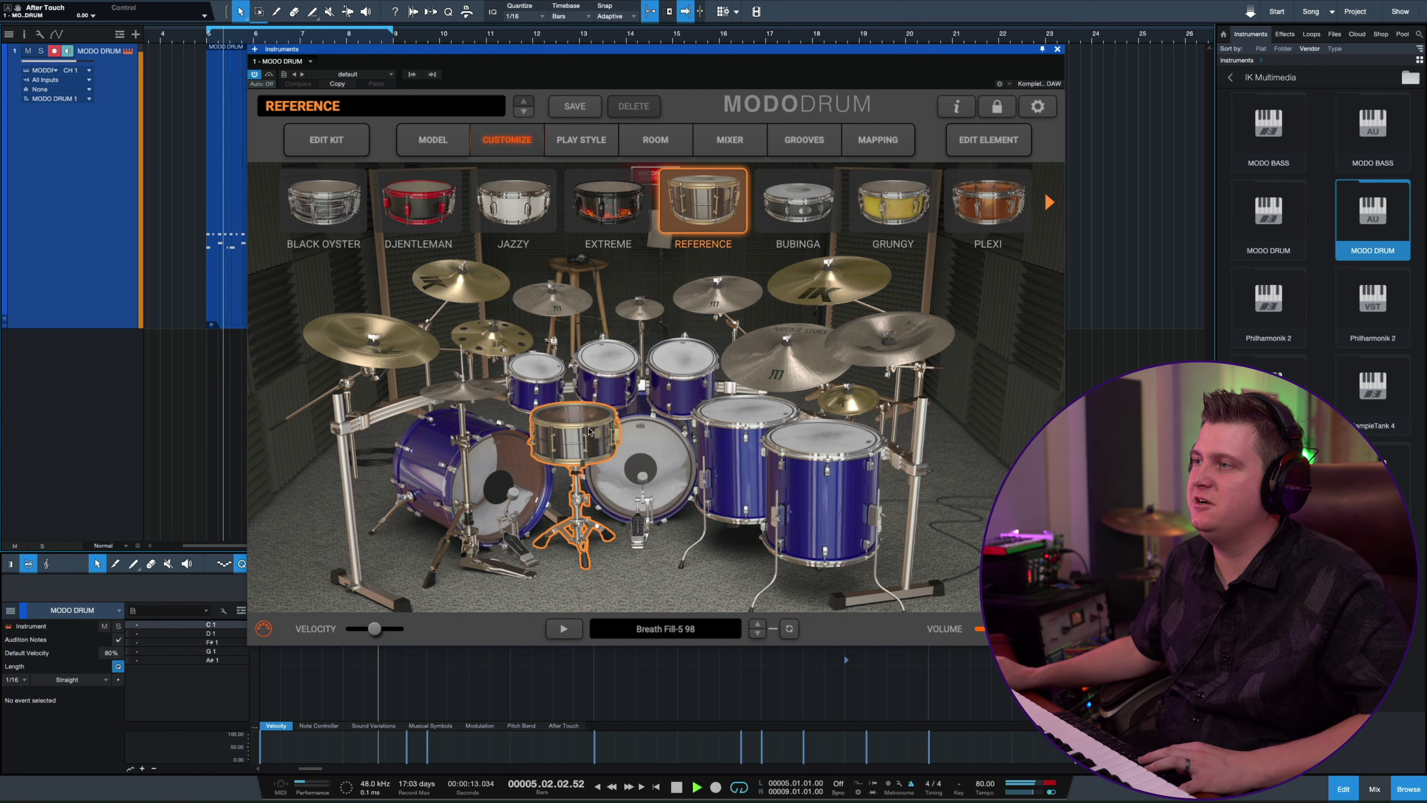
{"action": "key", "text": "space"}
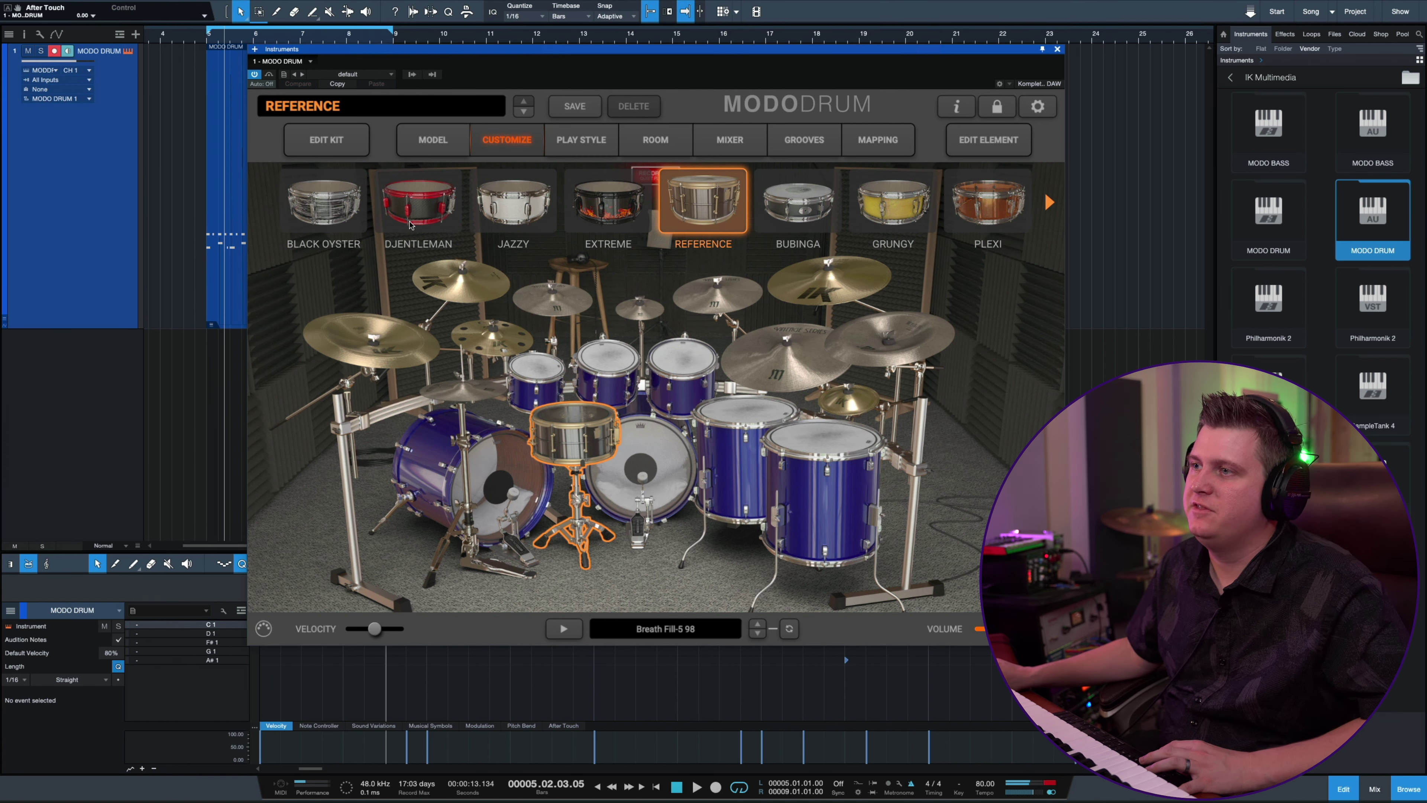
{"action": "left_click", "coordinate": [409, 225]}
{"action": "key", "text": "space"}
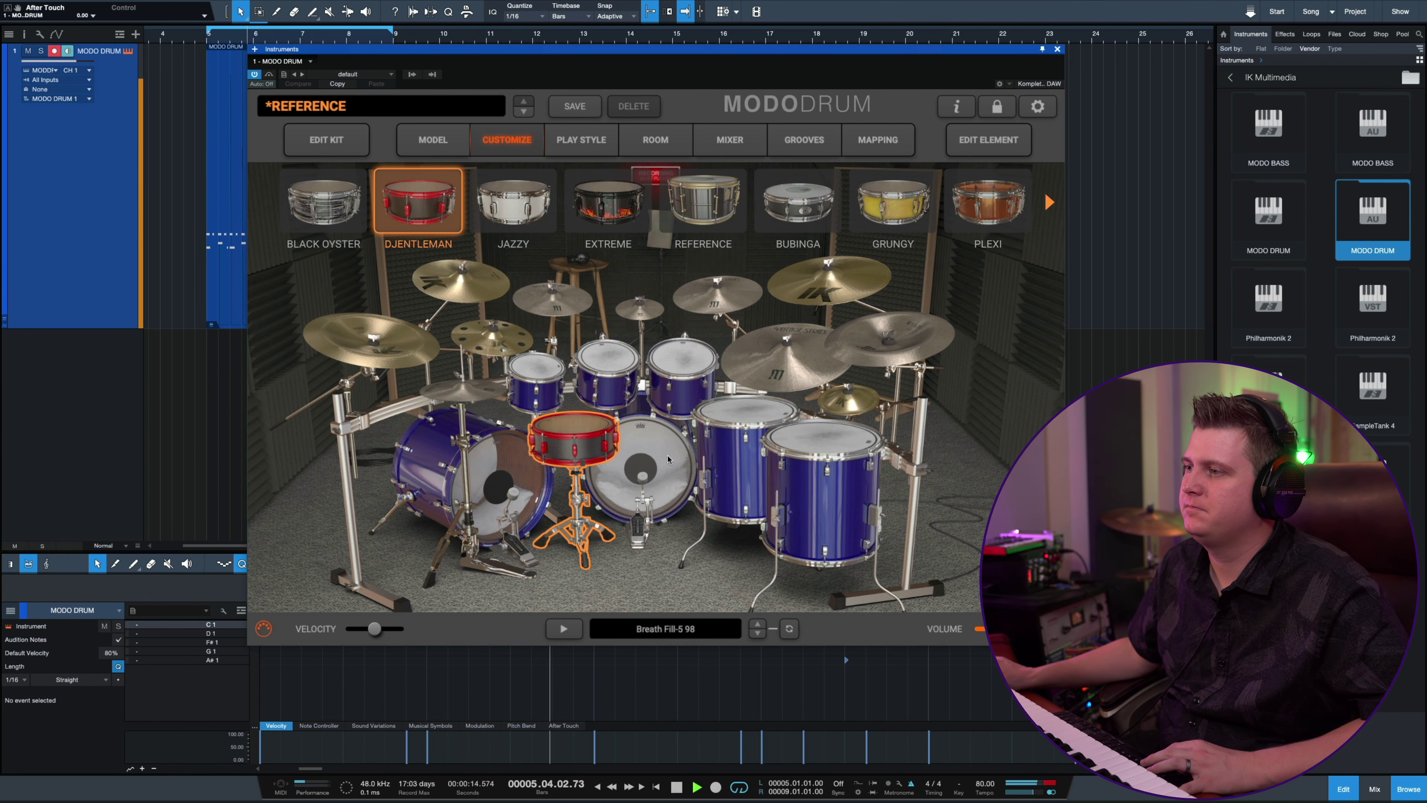
{"action": "left_click", "coordinate": [826, 439]}
{"action": "left_click", "coordinate": [811, 212]}
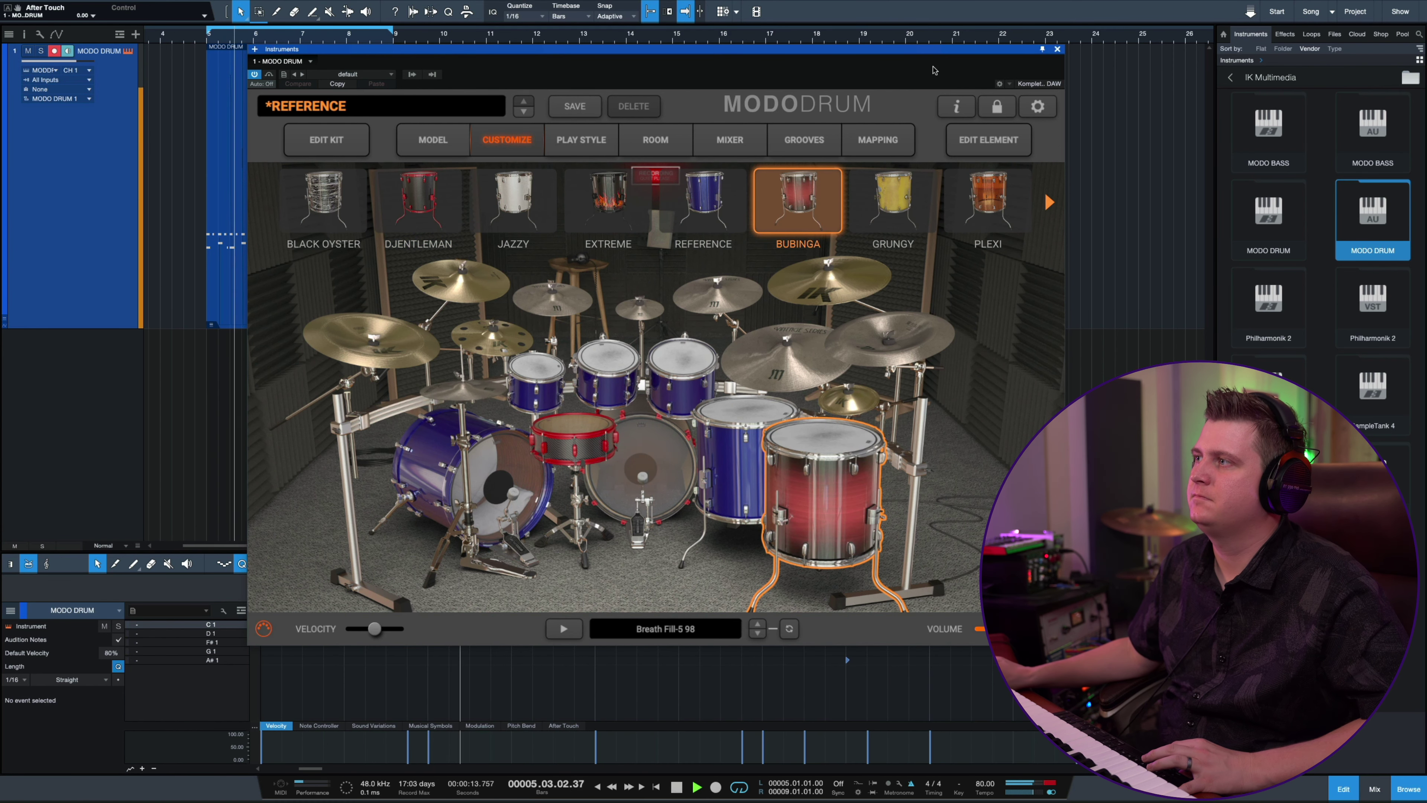
Step: Swap the kit's hi-hat for the HI HAT Elegance and audition it with the looped groove
{"action": "key", "text": "space"}
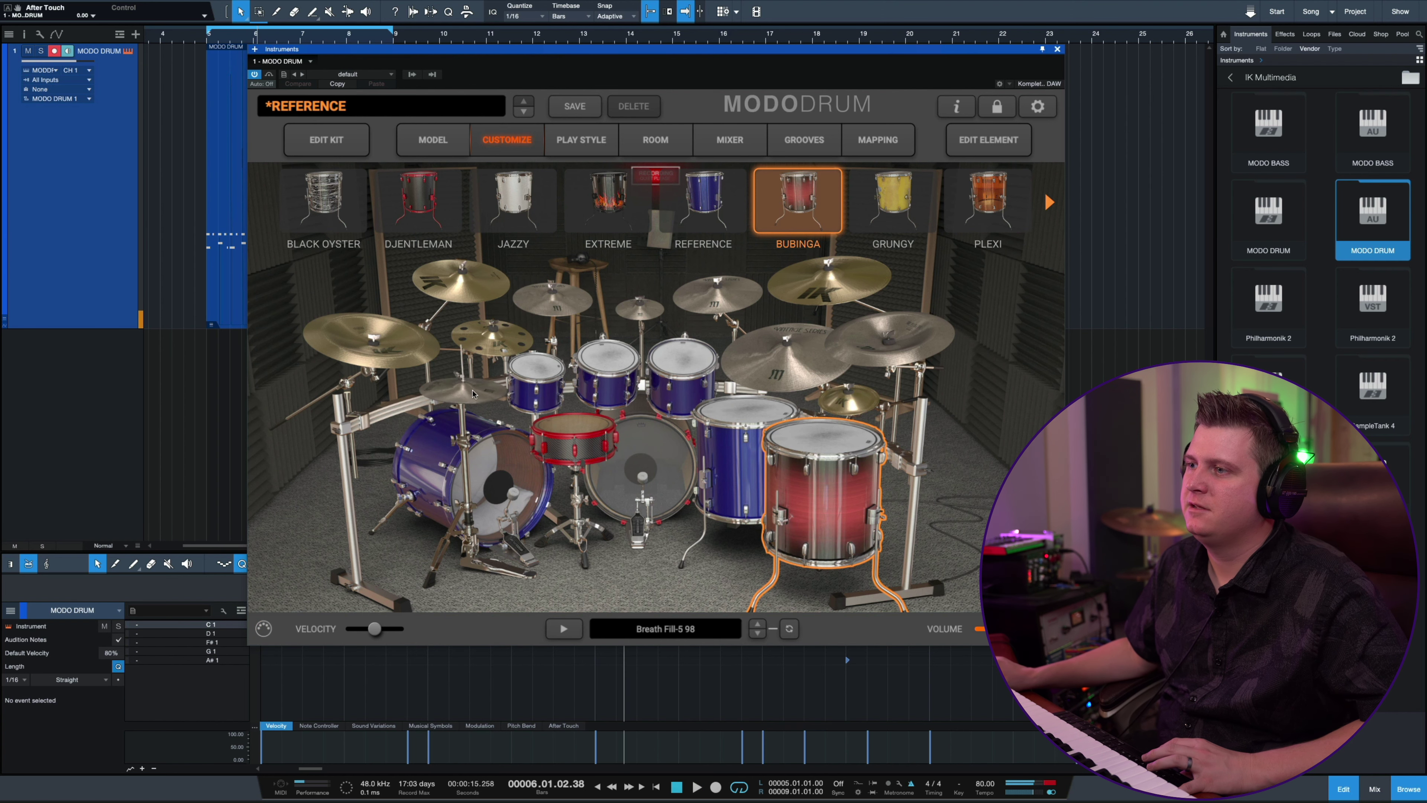
{"action": "left_click", "coordinate": [472, 395]}
{"action": "left_click", "coordinate": [654, 216]}
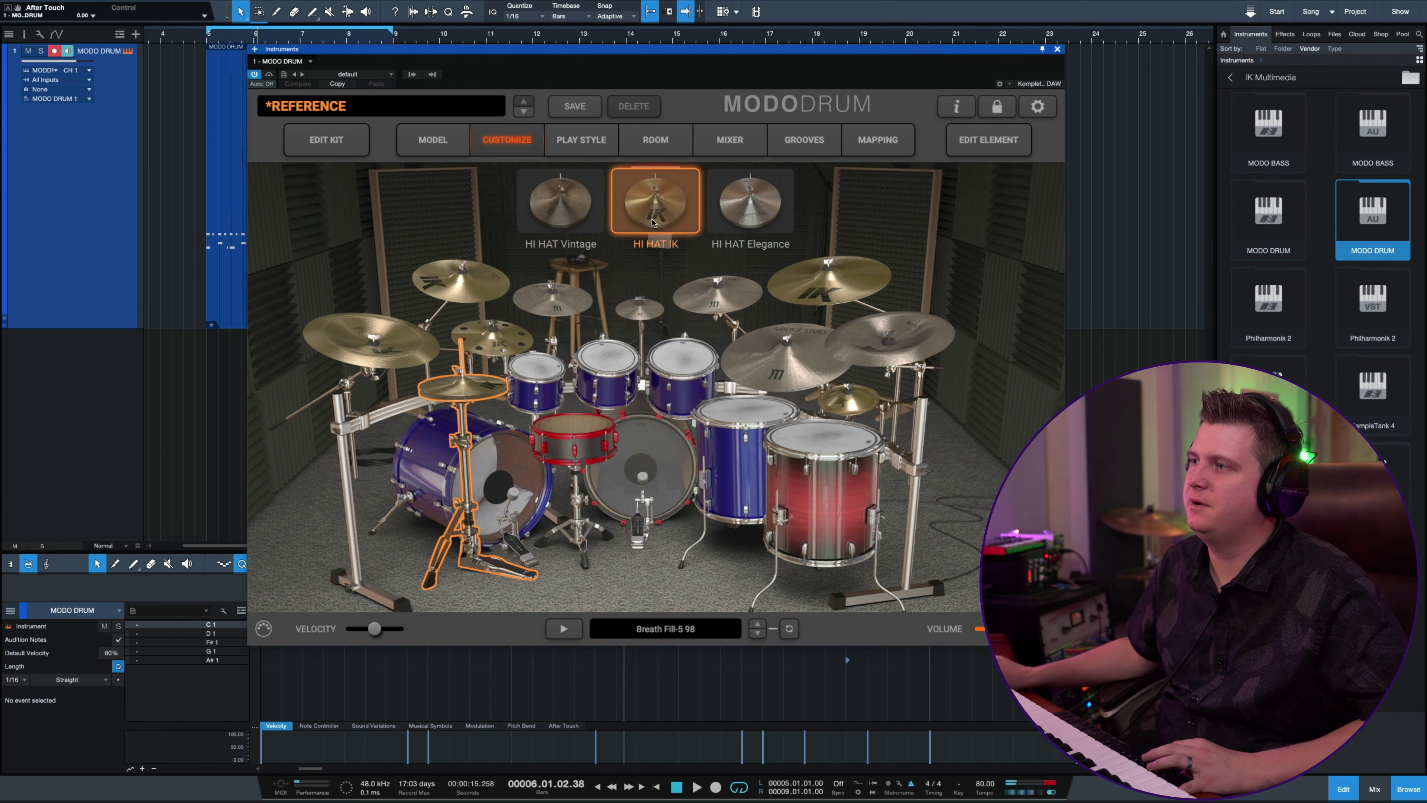
{"action": "key", "text": "space"}
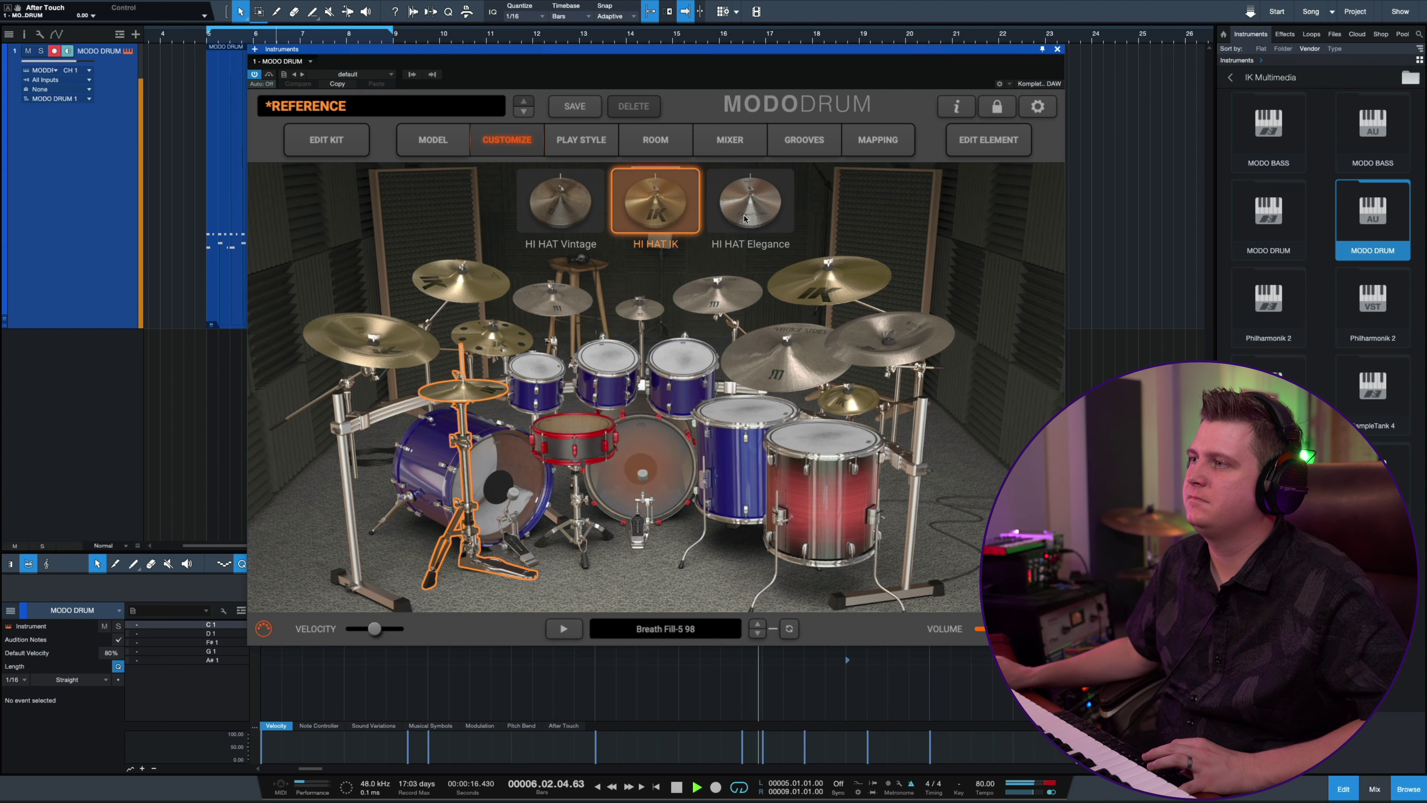
{"action": "left_click", "coordinate": [754, 219]}
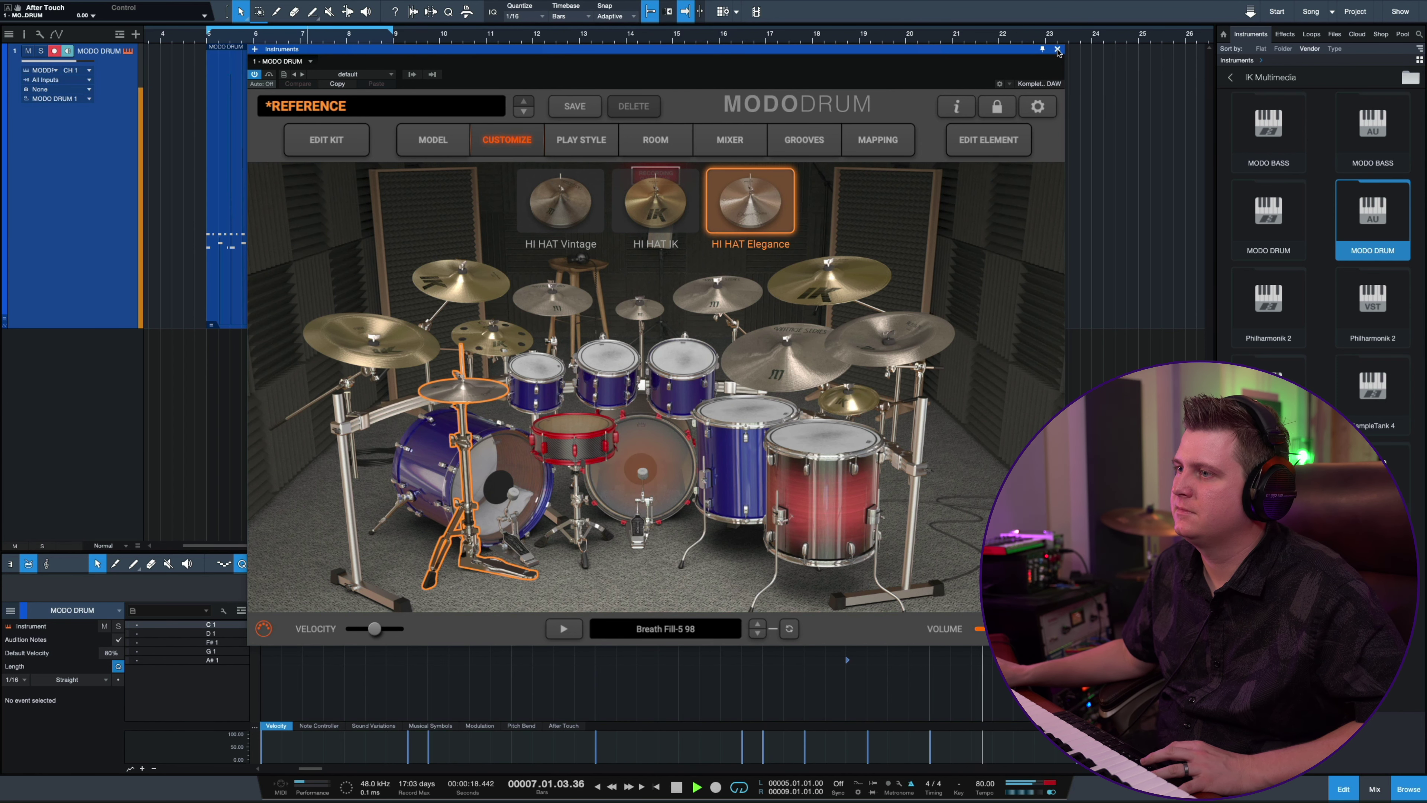
{"action": "key", "text": "space"}
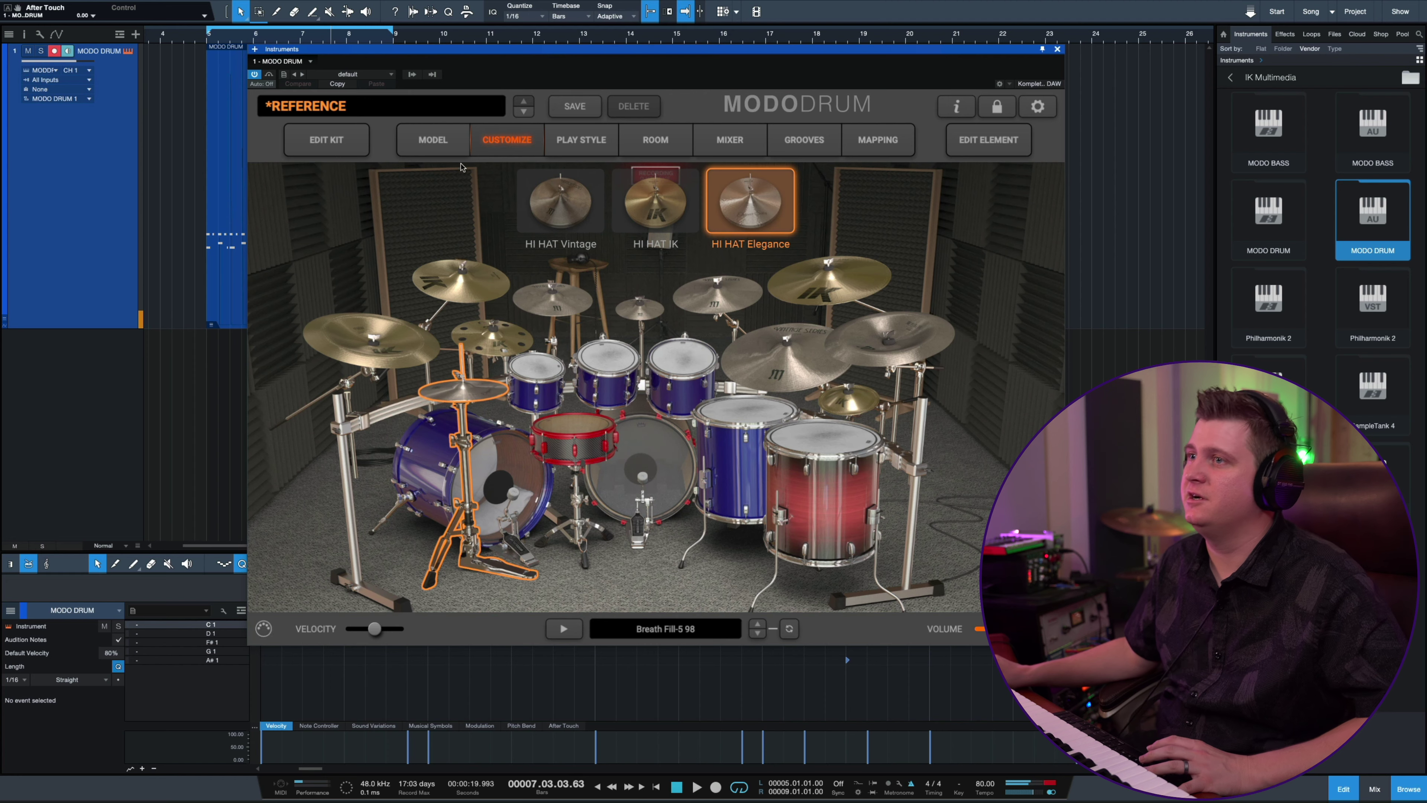
Step: Hide the instrument window and delete the existing groove event from the MODO DRUM track
{"action": "key", "text": "F11"}
{"action": "left_click", "coordinate": [265, 281]}
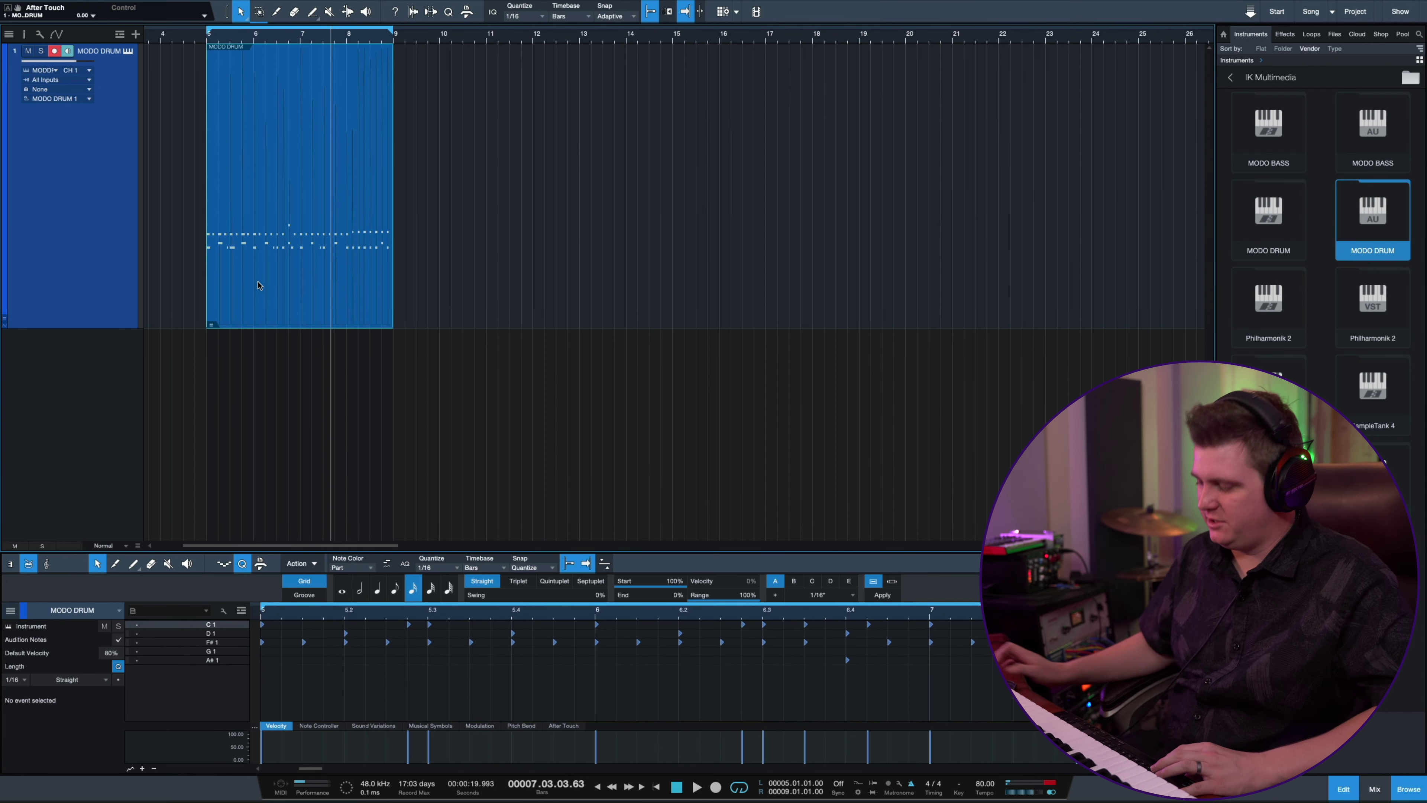
{"action": "key", "text": "Delete"}
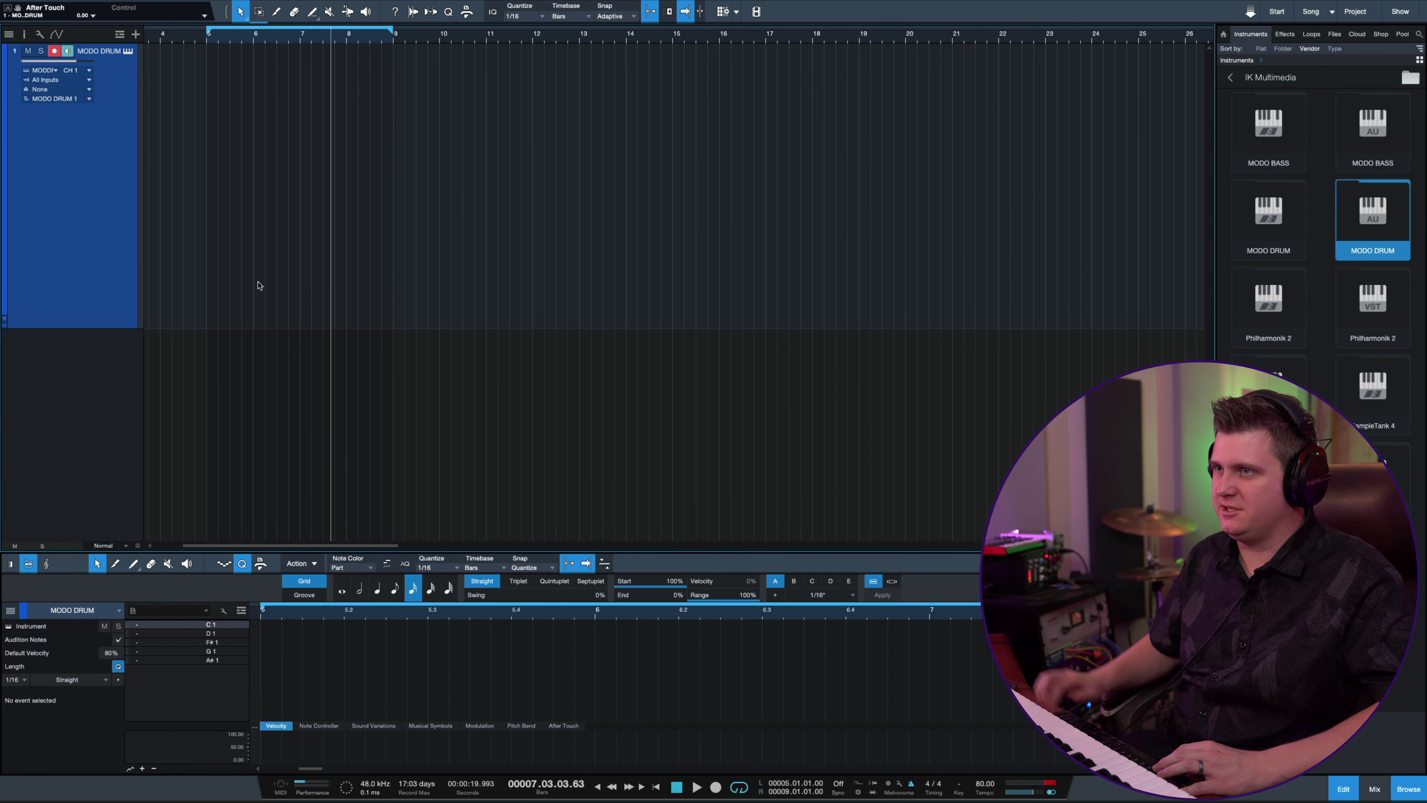
Step: Audition the Pop 4/4 groove Blend Chorus-2 108 in MODO DRUM and place it on the track at bar 5
{"action": "left_click", "coordinate": [128, 53]}
{"action": "left_click", "coordinate": [851, 145]}
{"action": "left_click", "coordinate": [837, 147]}
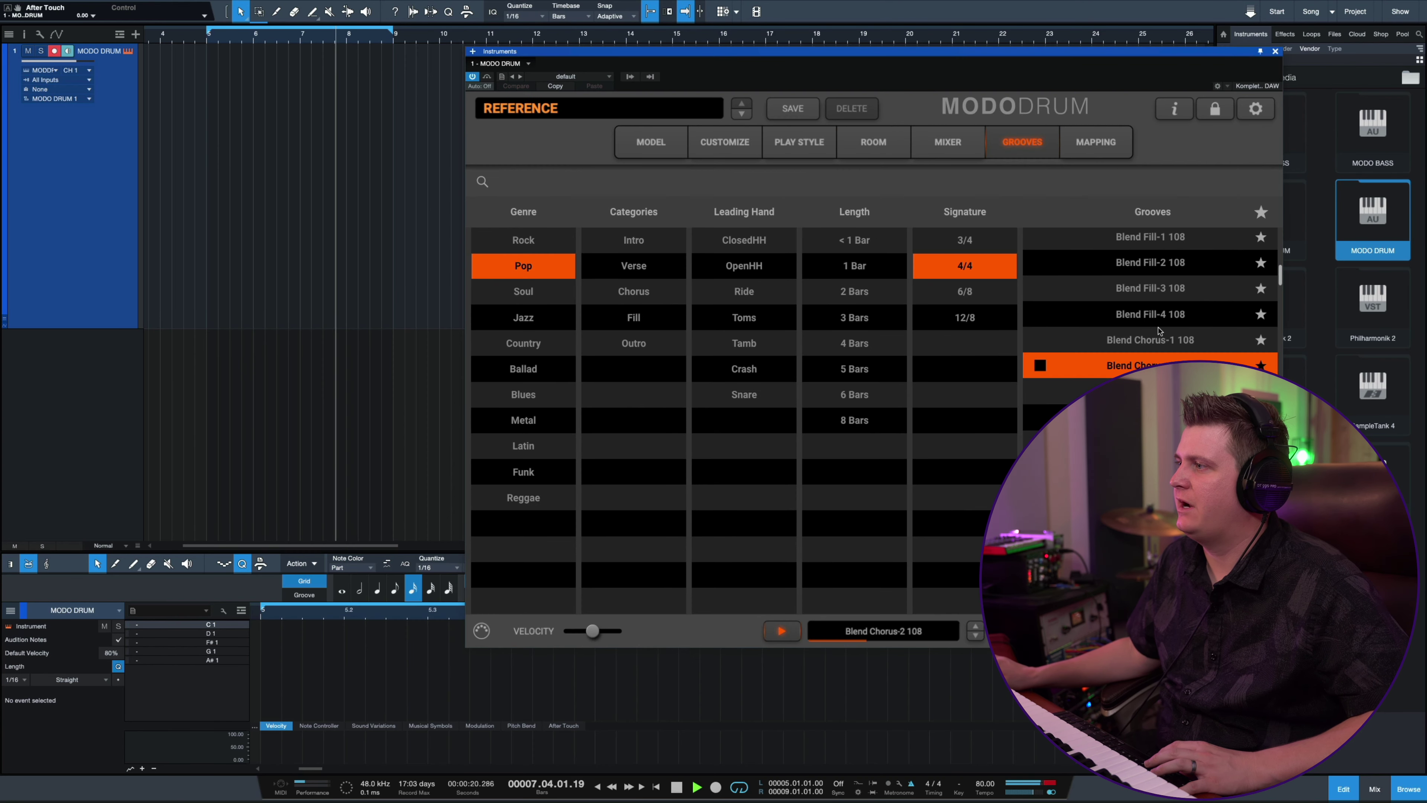
{"action": "key", "text": "space"}
{"action": "left_click_drag", "start_coordinate": [1119, 367], "coordinate": [230, 188]}
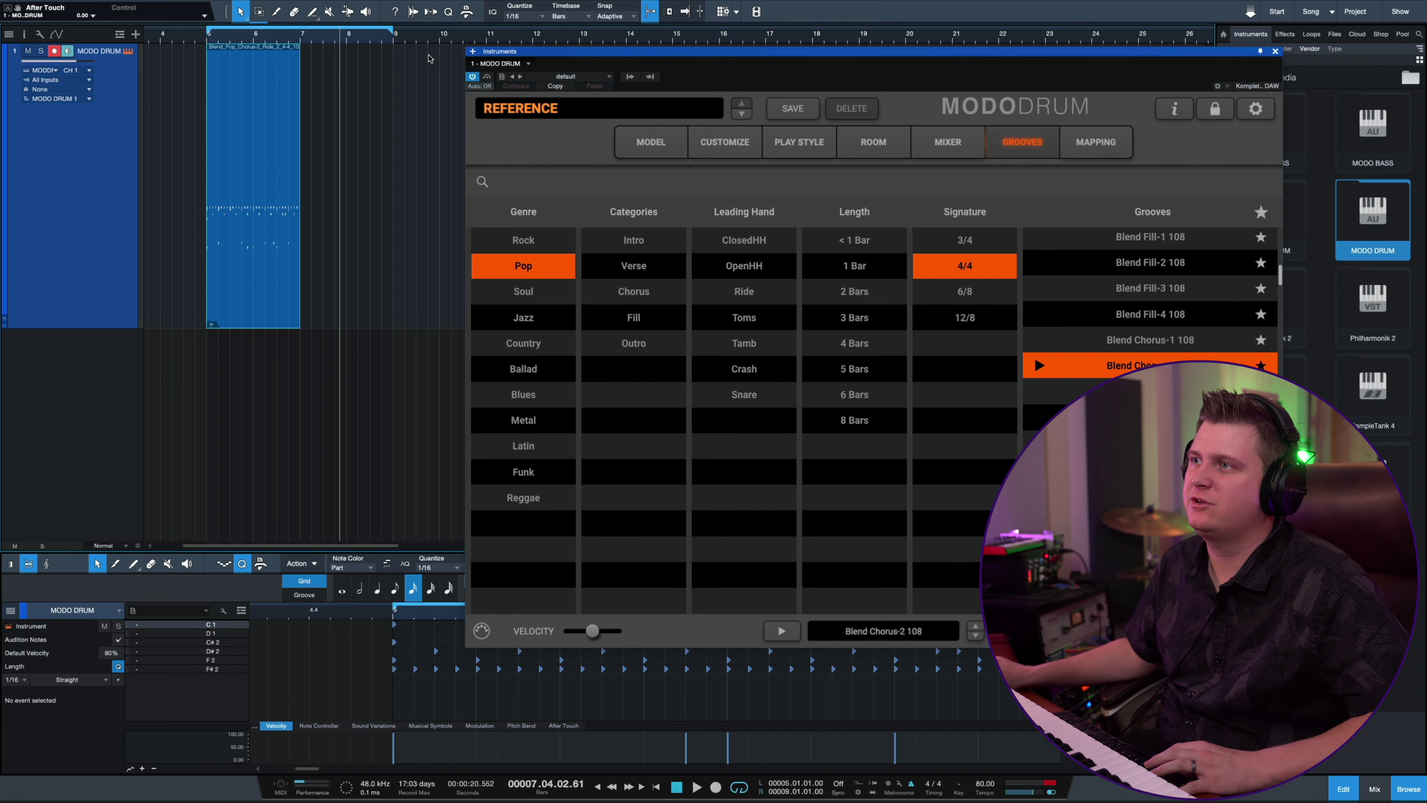
{"action": "left_click", "coordinate": [1275, 52]}
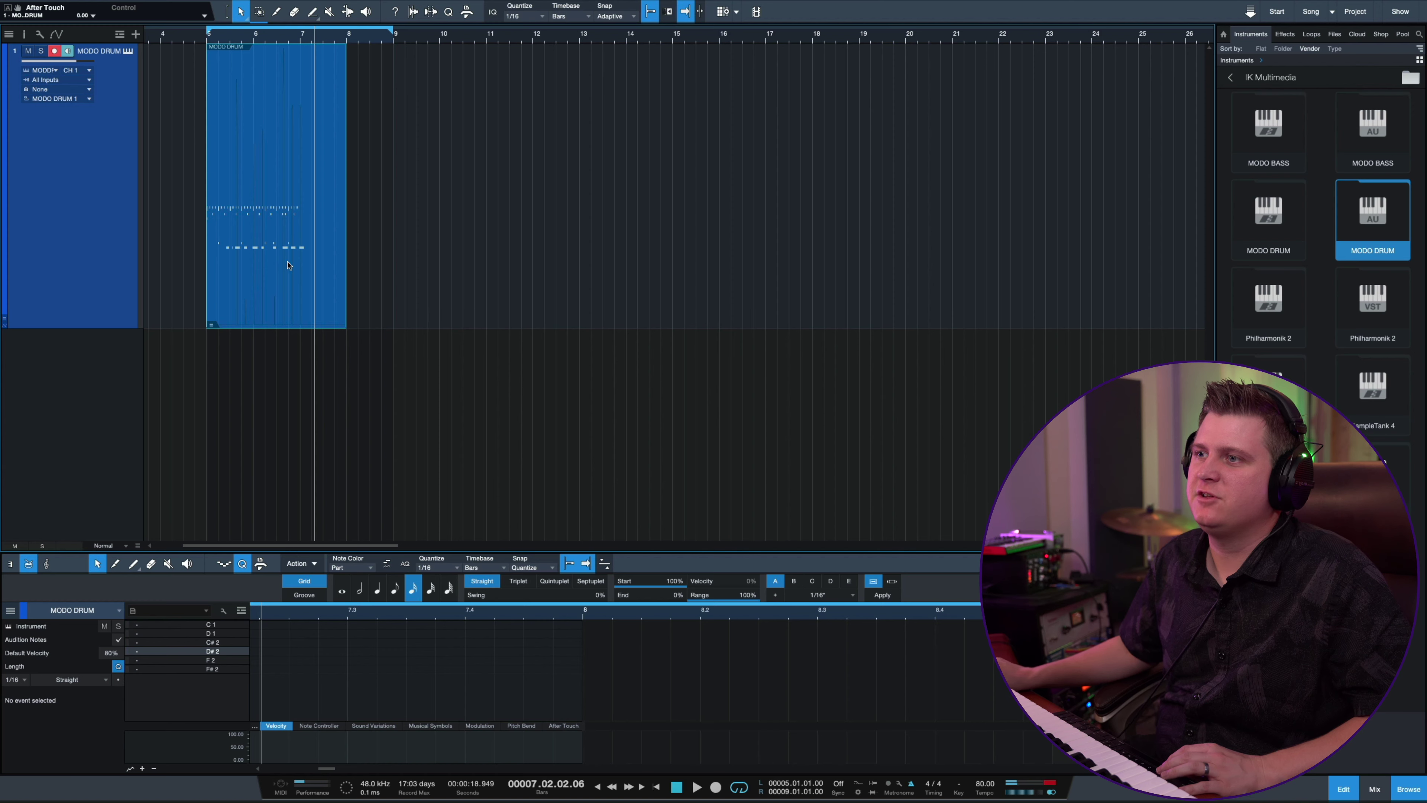
Step: Record another take onto the MODO DRUM track over the groove, starting shortly before bar 5
{"action": "left_click", "coordinate": [188, 42]}
{"action": "key", "text": "KP_Multiply"}
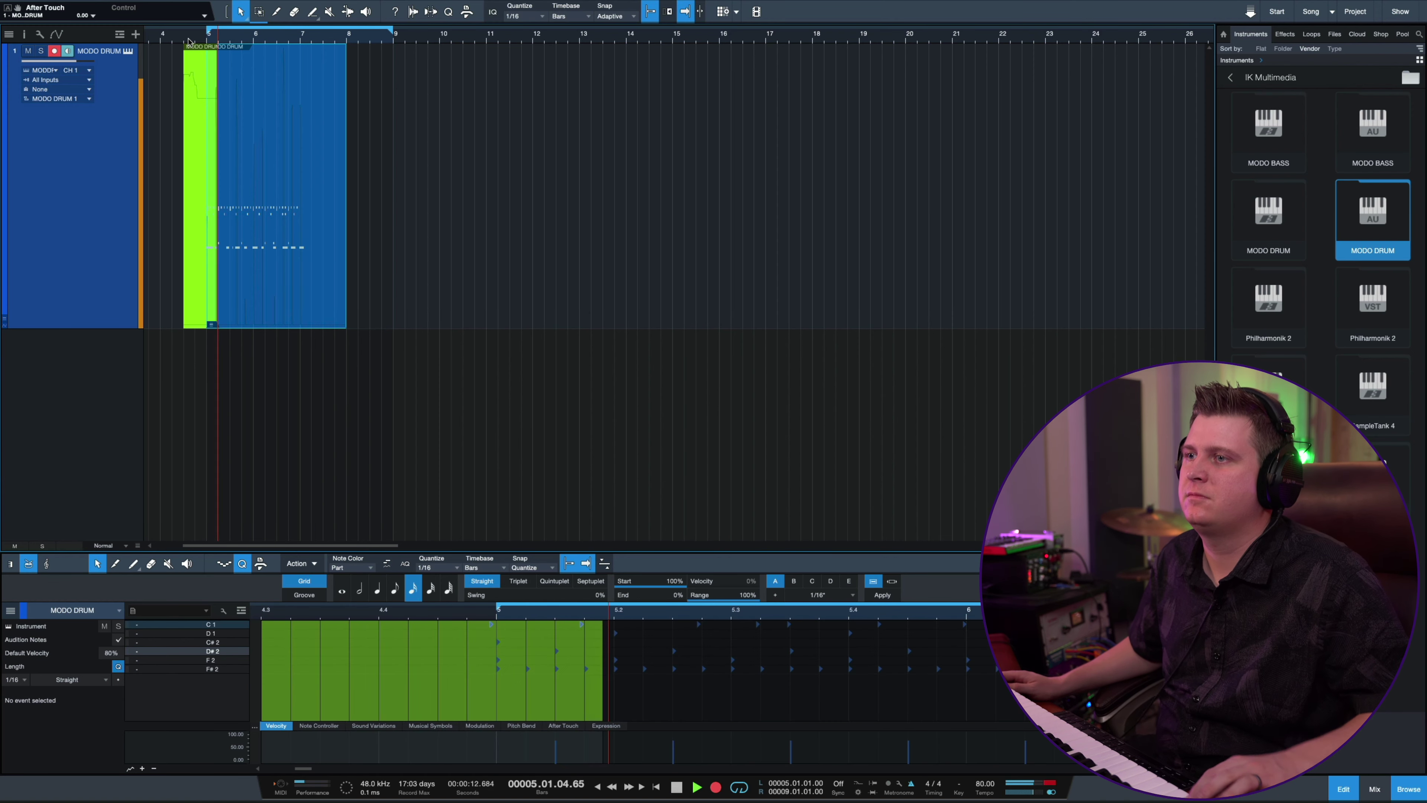
{"action": "key", "text": "space"}
{"action": "scroll", "coordinate": [205, 33], "scroll_direction": "up", "scroll_amount": 3}
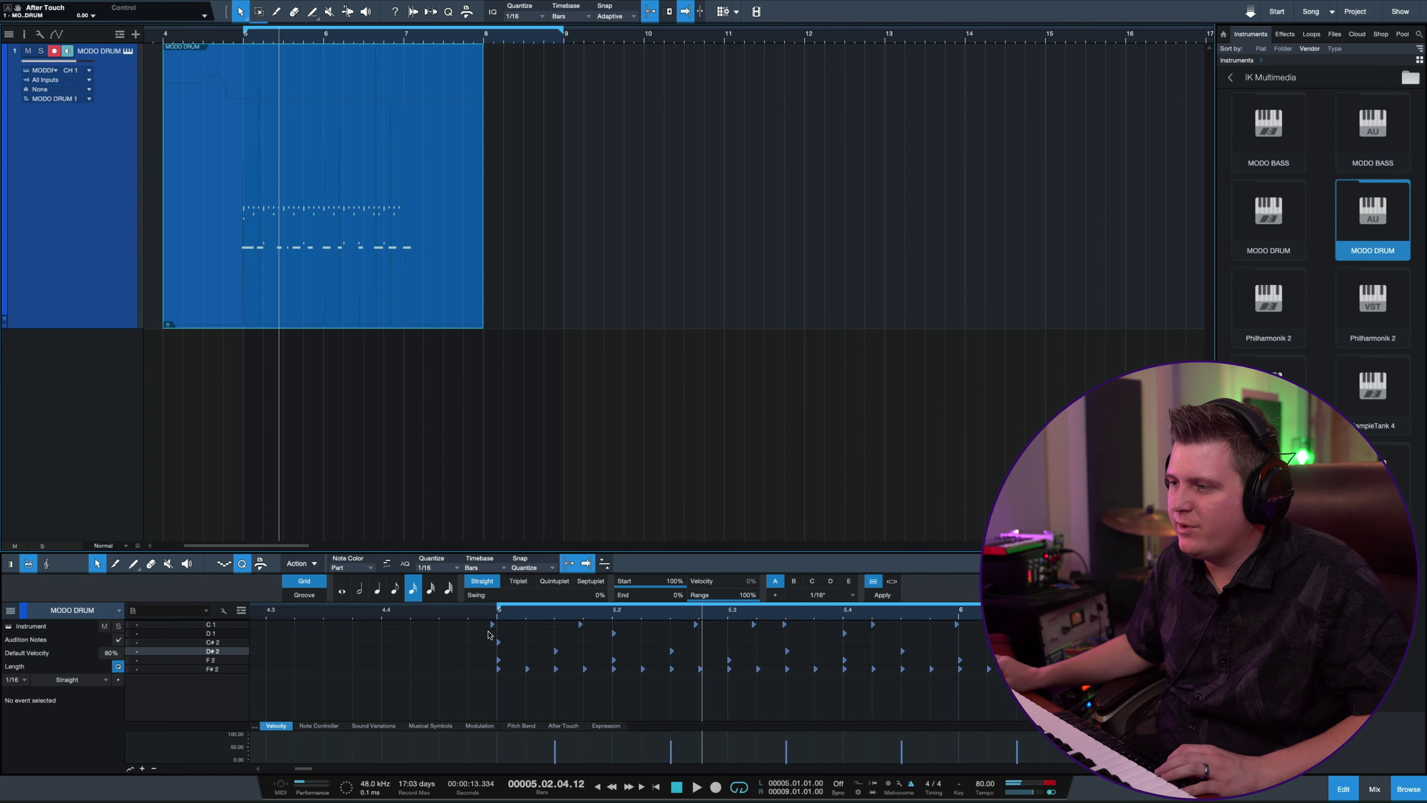
Step: Select all the C 1 notes of the recorded part and quantize them to the 1/16 grid
{"action": "left_click", "coordinate": [492, 625]}
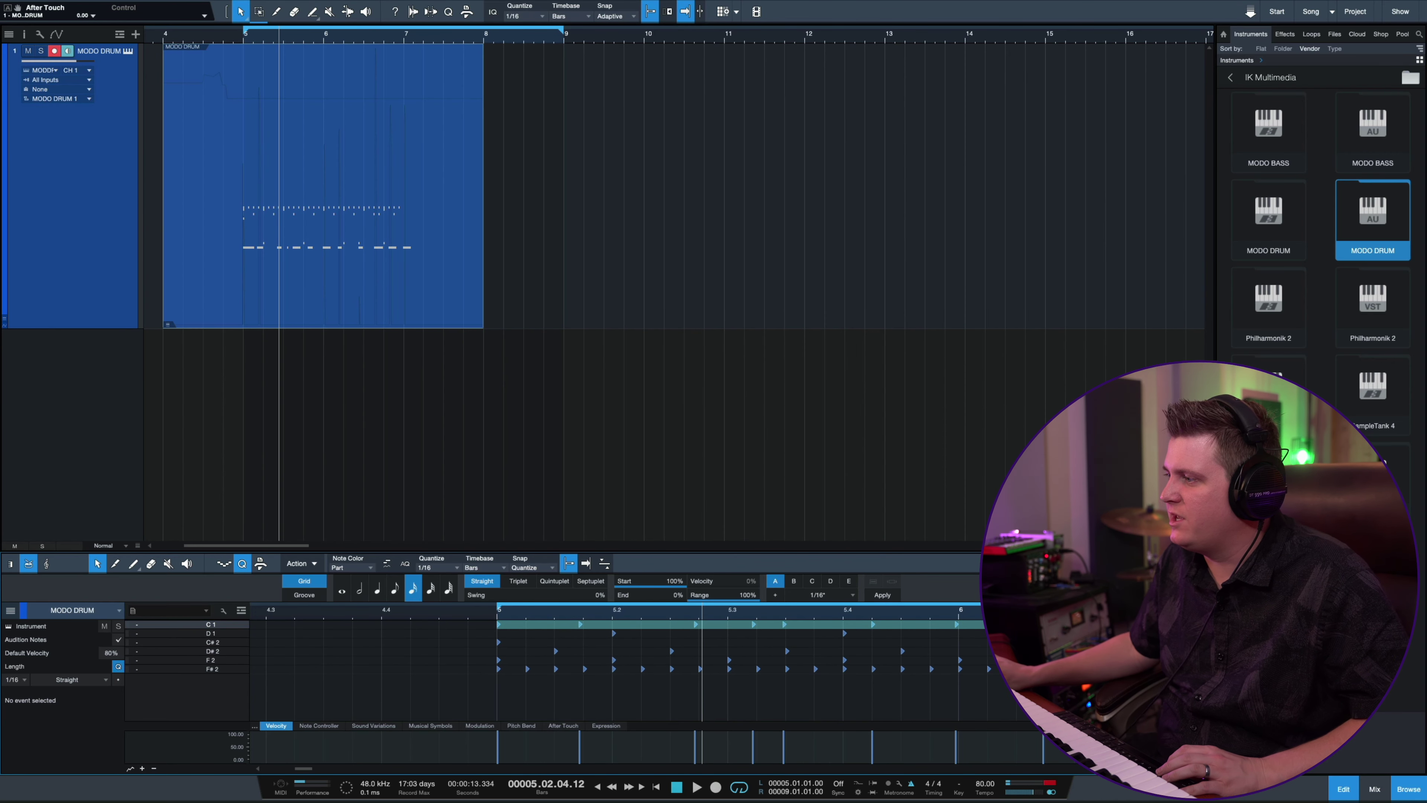
{"action": "scroll", "coordinate": [617, 675], "scroll_direction": "right", "scroll_amount": 5}
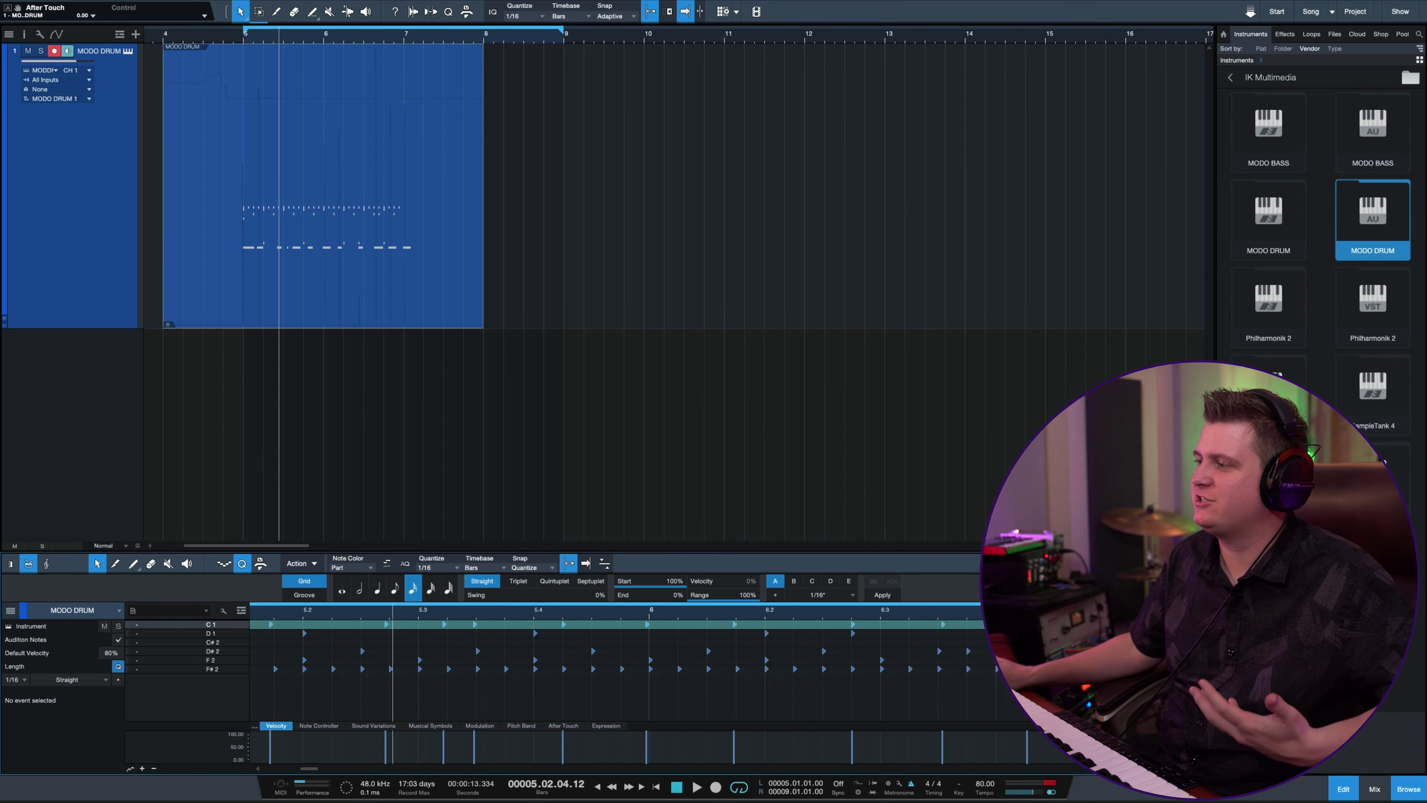
{"action": "left_click_drag", "start_coordinate": [1208, 625], "coordinate": [1180, 625]}
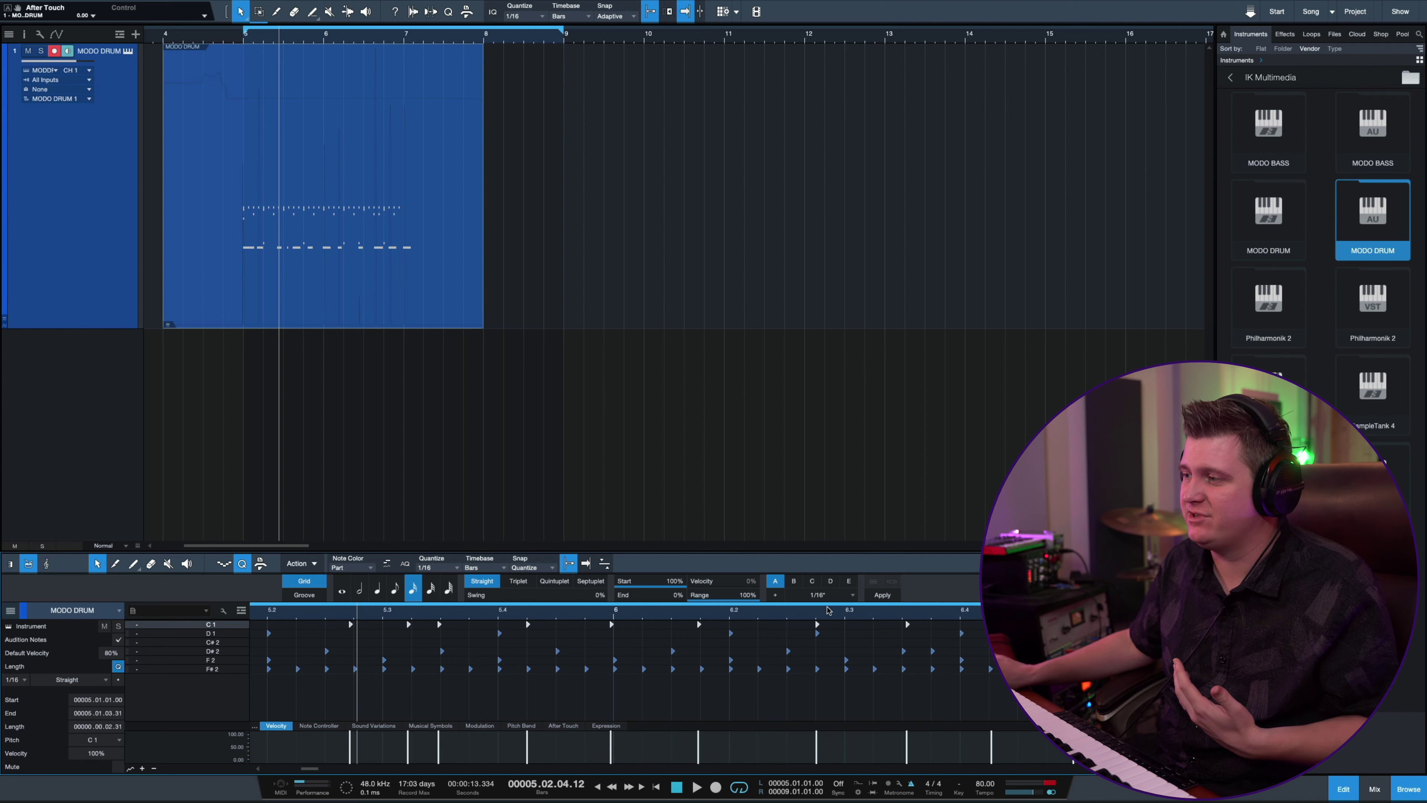
{"action": "left_click", "coordinate": [873, 600]}
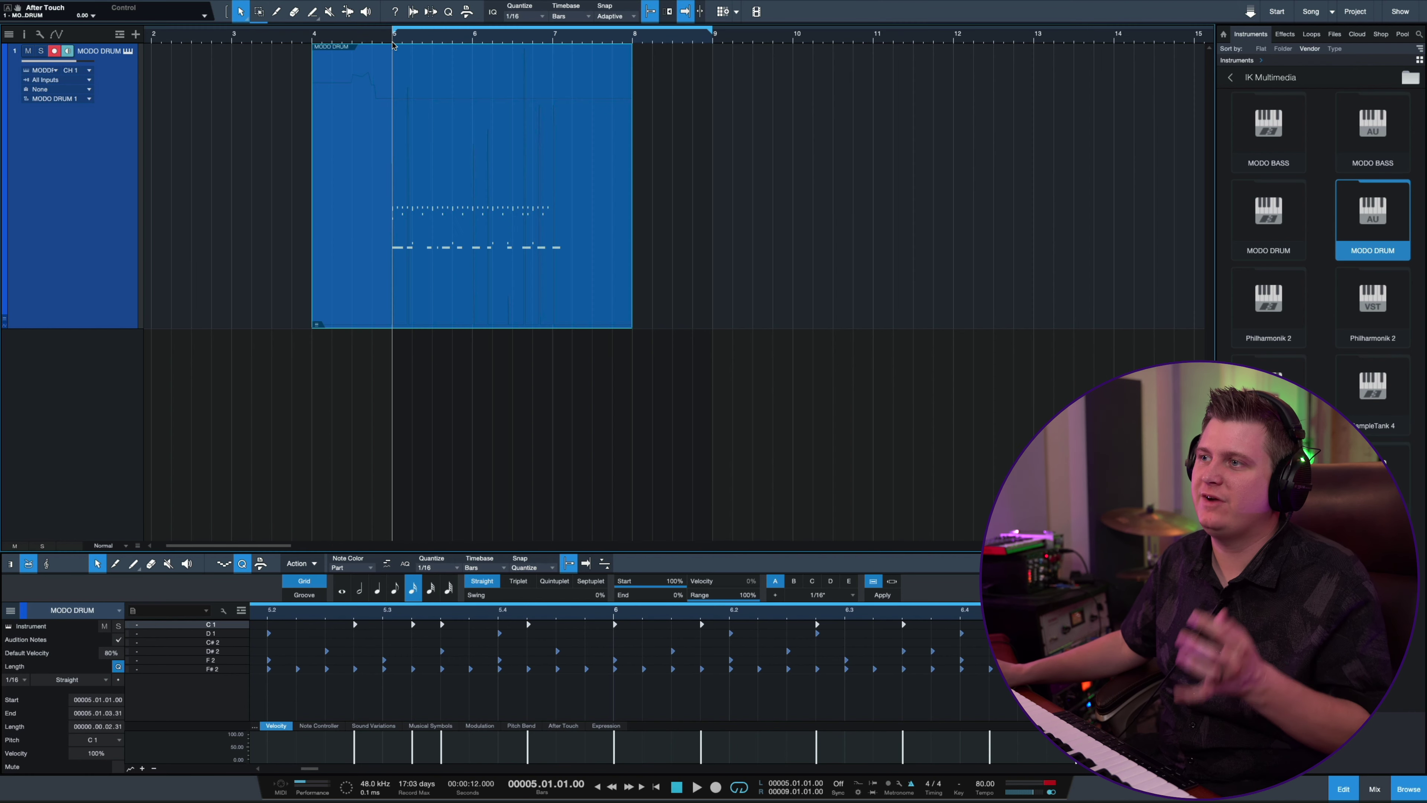
Step: Trim the MODO DRUM event to start at bar 5 and end at bar 7, deleting the excess on both sides
{"action": "key", "text": "space"}
{"action": "left_click_drag", "start_coordinate": [297, 236], "coordinate": [299, 147]}
{"action": "left_click", "coordinate": [392, 142]}
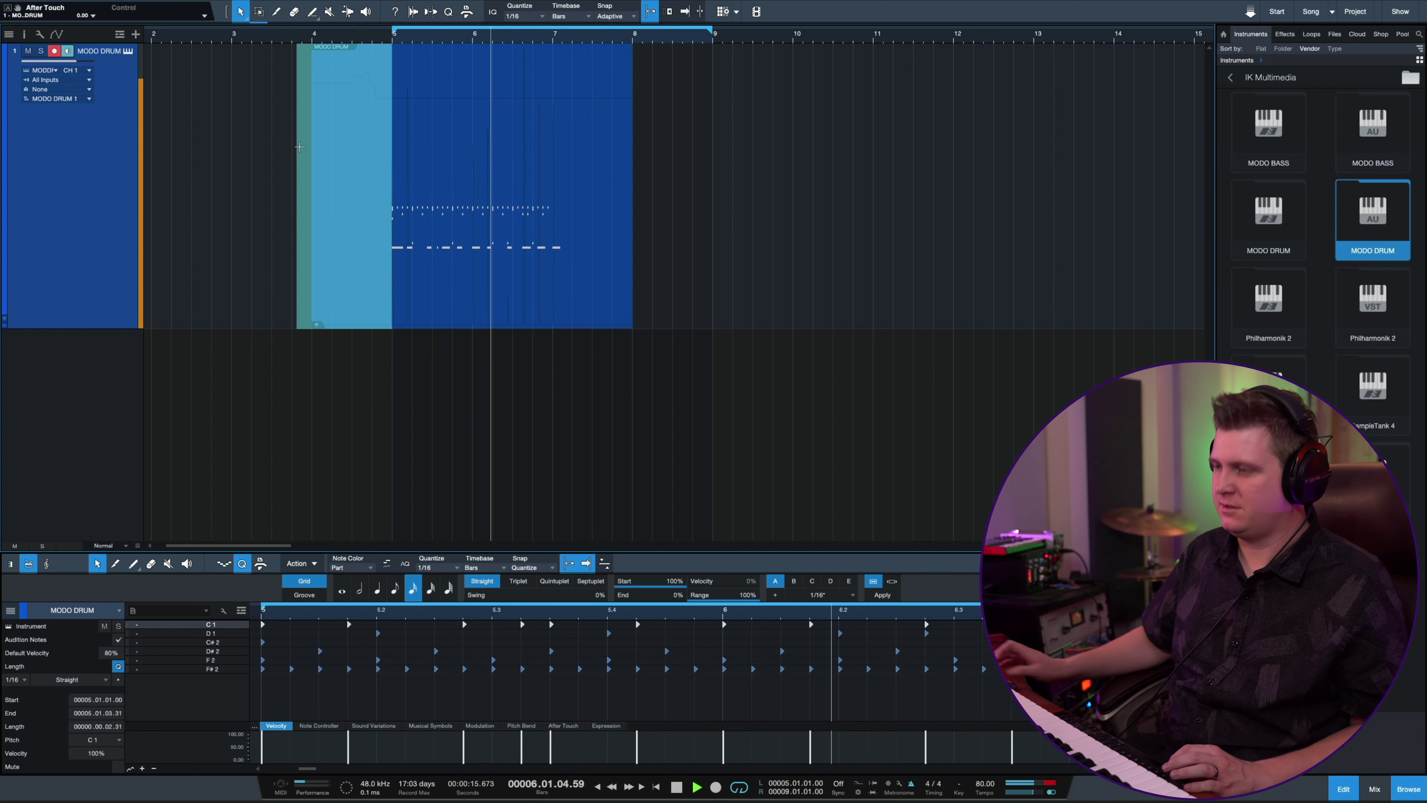
{"action": "left_click", "coordinate": [298, 147]}
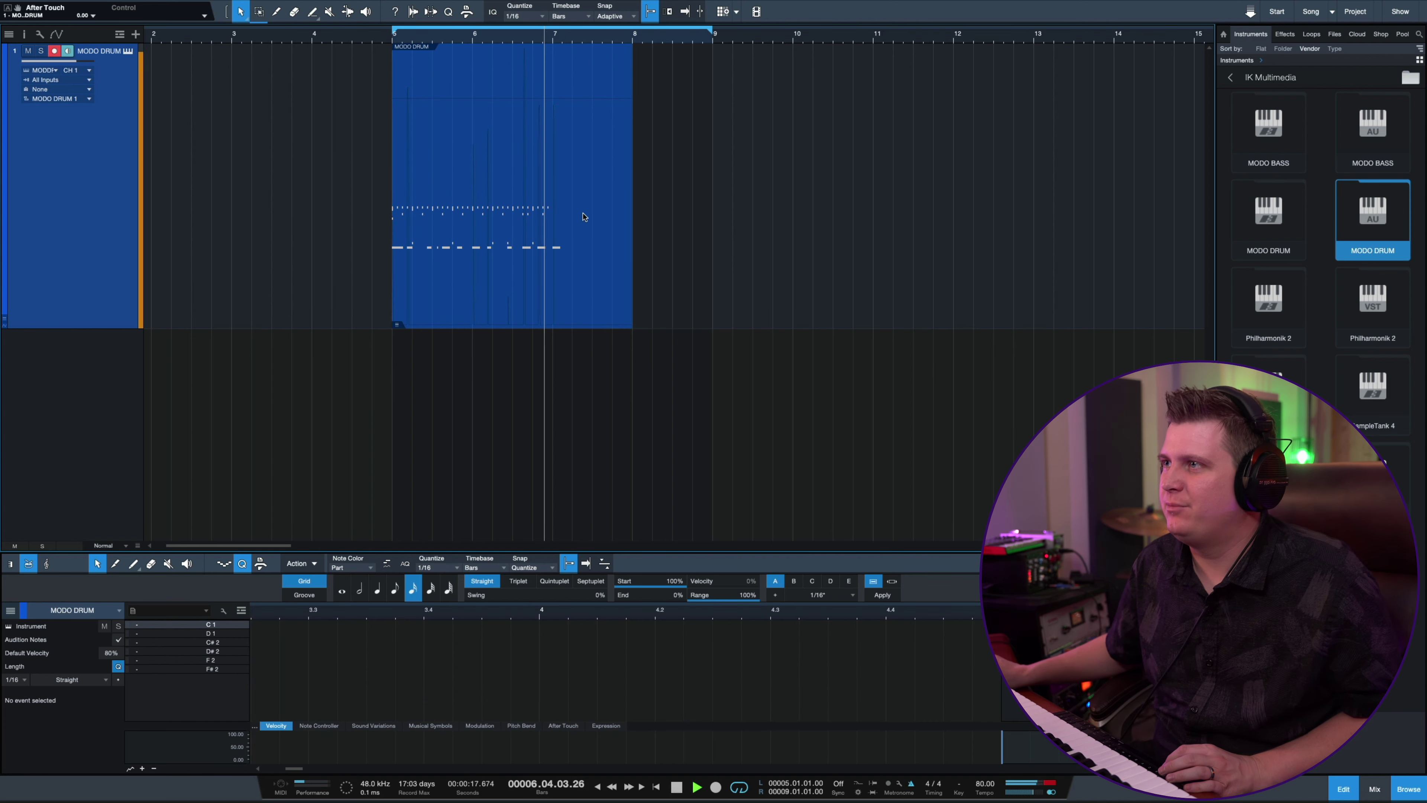
{"action": "key", "text": "space"}
{"action": "left_click_drag", "start_coordinate": [558, 58], "coordinate": [672, 68]}
{"action": "key", "text": "Delete"}
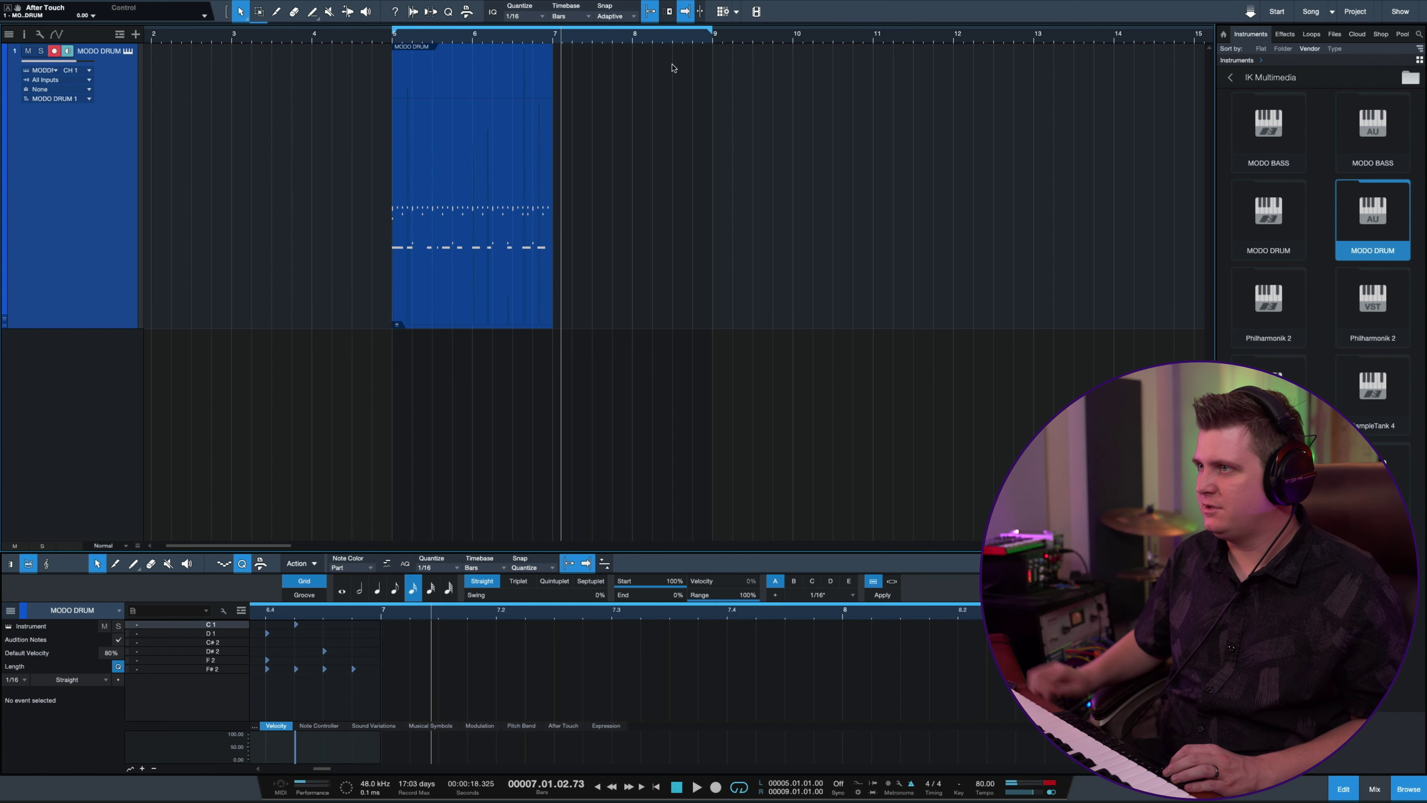
Step: Duplicate the two-bar drum event twice and extend the loop range to bar 11
{"action": "left_click", "coordinate": [422, 301]}
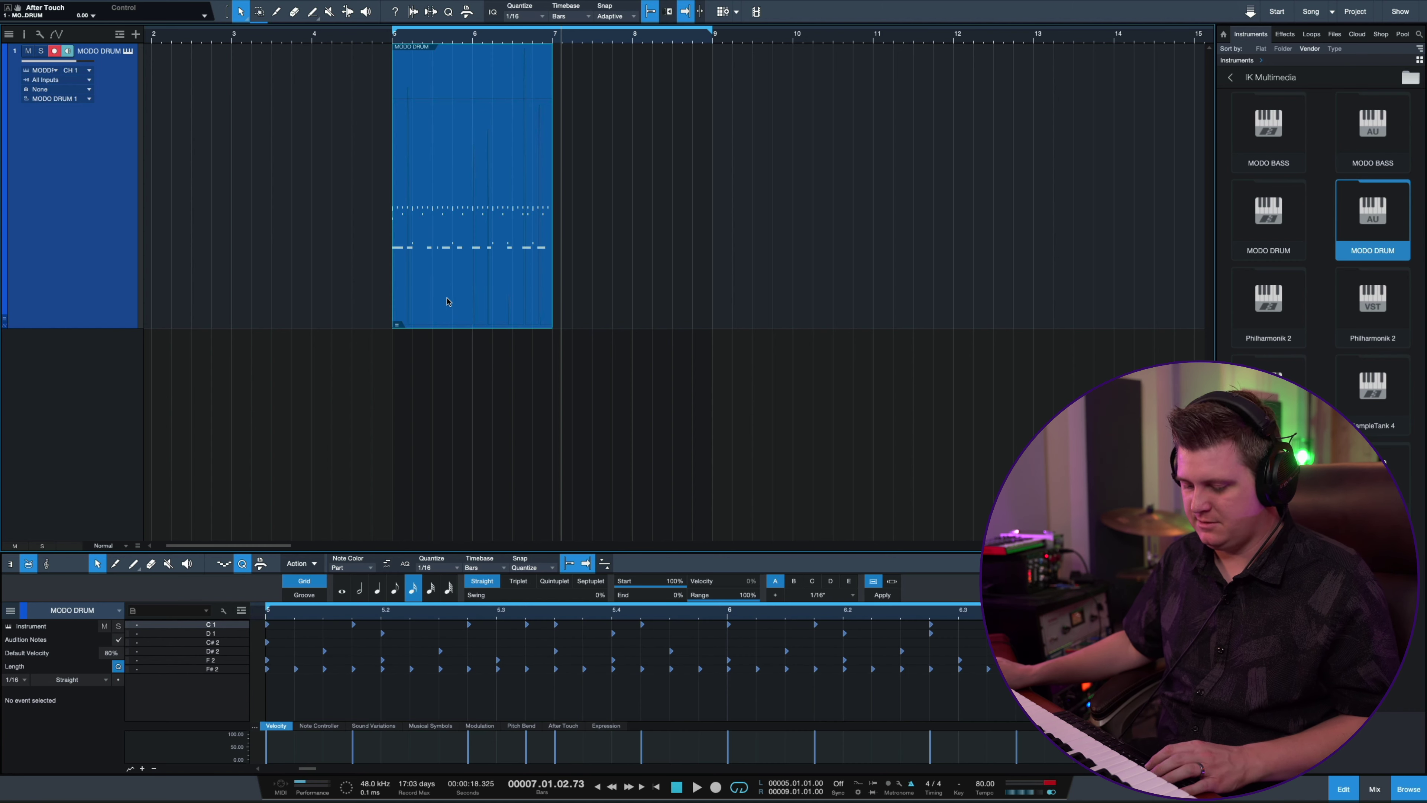
{"action": "key", "text": "ctrl+d"}
{"action": "key", "text": "ctrl+d"}
{"action": "left_click", "coordinate": [393, 42]}
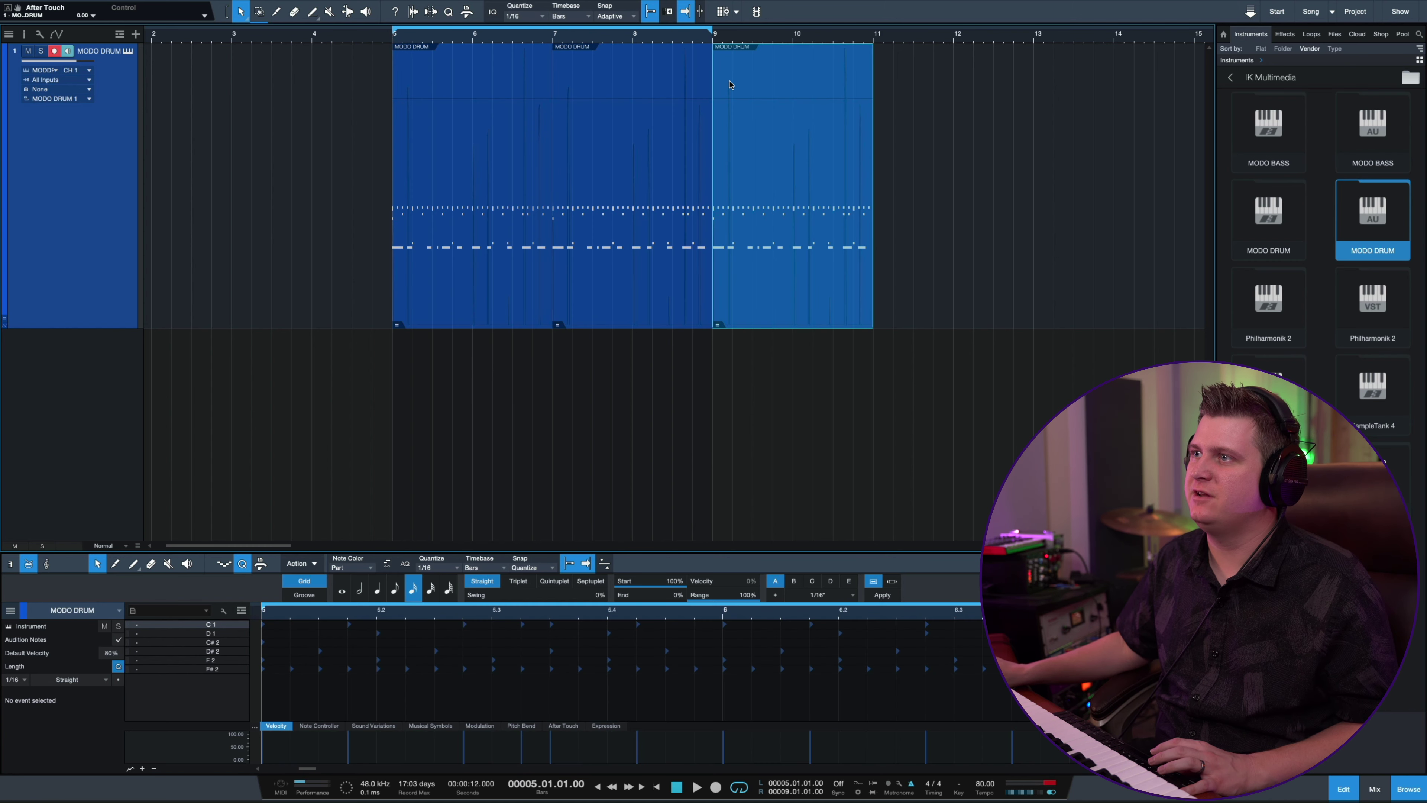
{"action": "left_click_drag", "start_coordinate": [710, 29], "coordinate": [875, 57]}
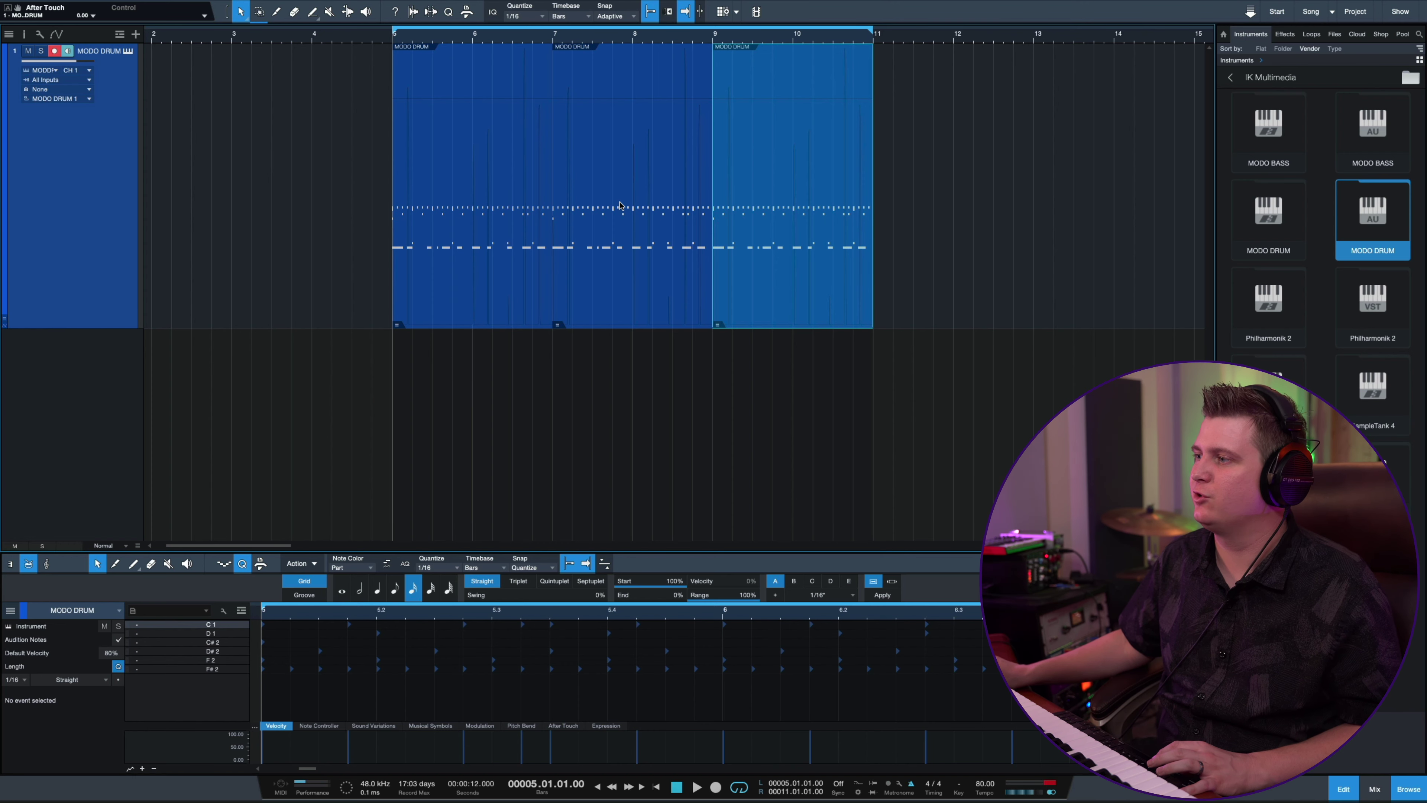
{"action": "key", "text": "F11"}
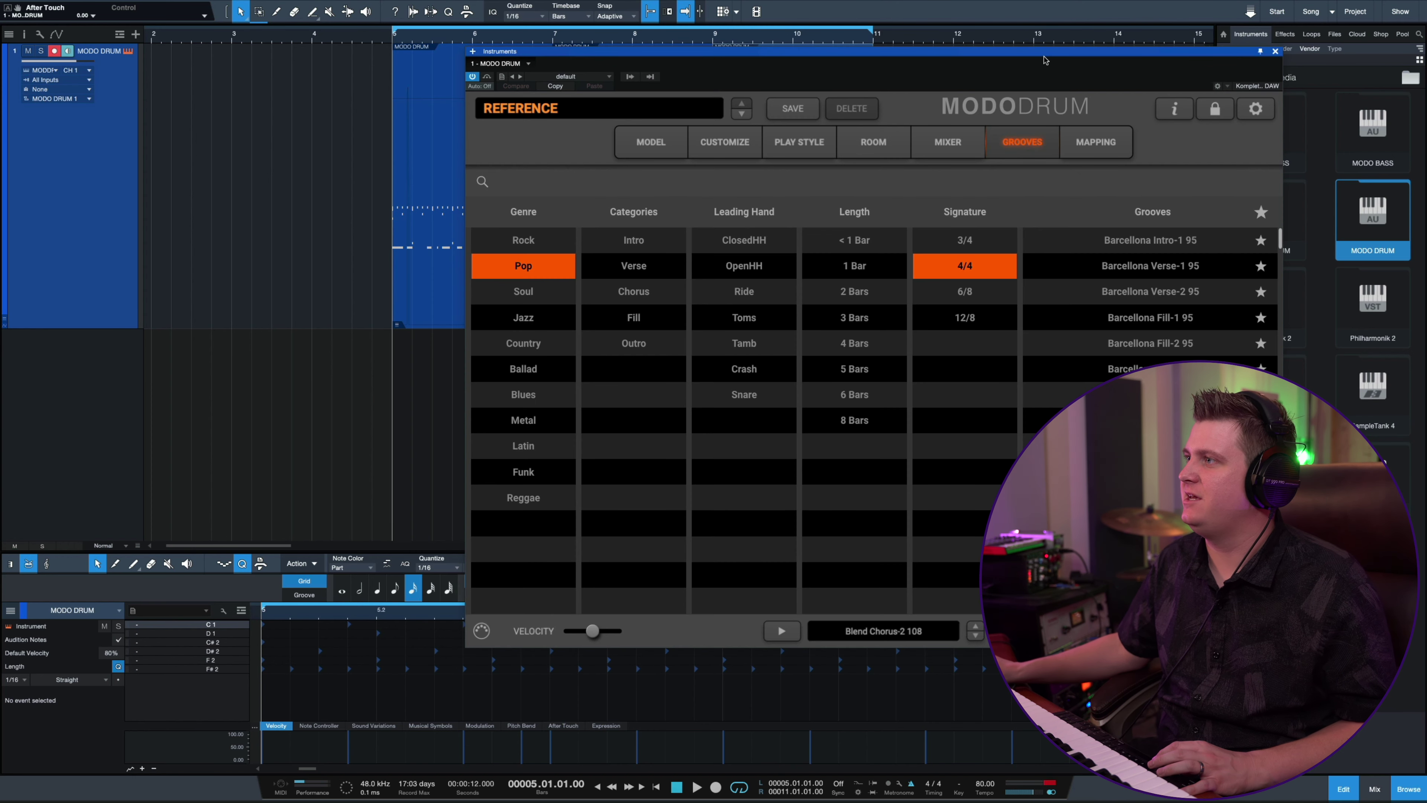
{"action": "left_click_drag", "start_coordinate": [1042, 57], "coordinate": [602, 64]}
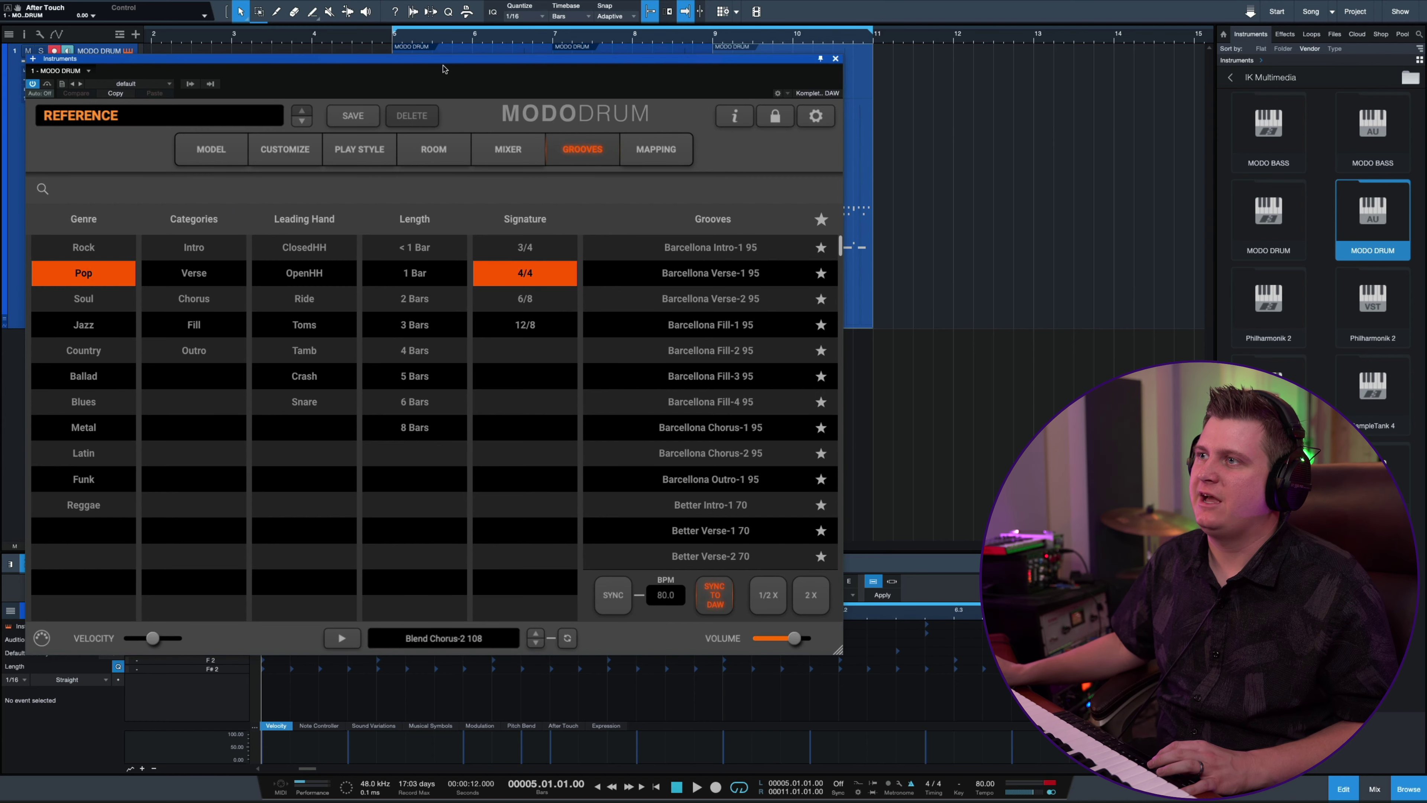
{"action": "left_click_drag", "start_coordinate": [430, 71], "coordinate": [532, 60]}
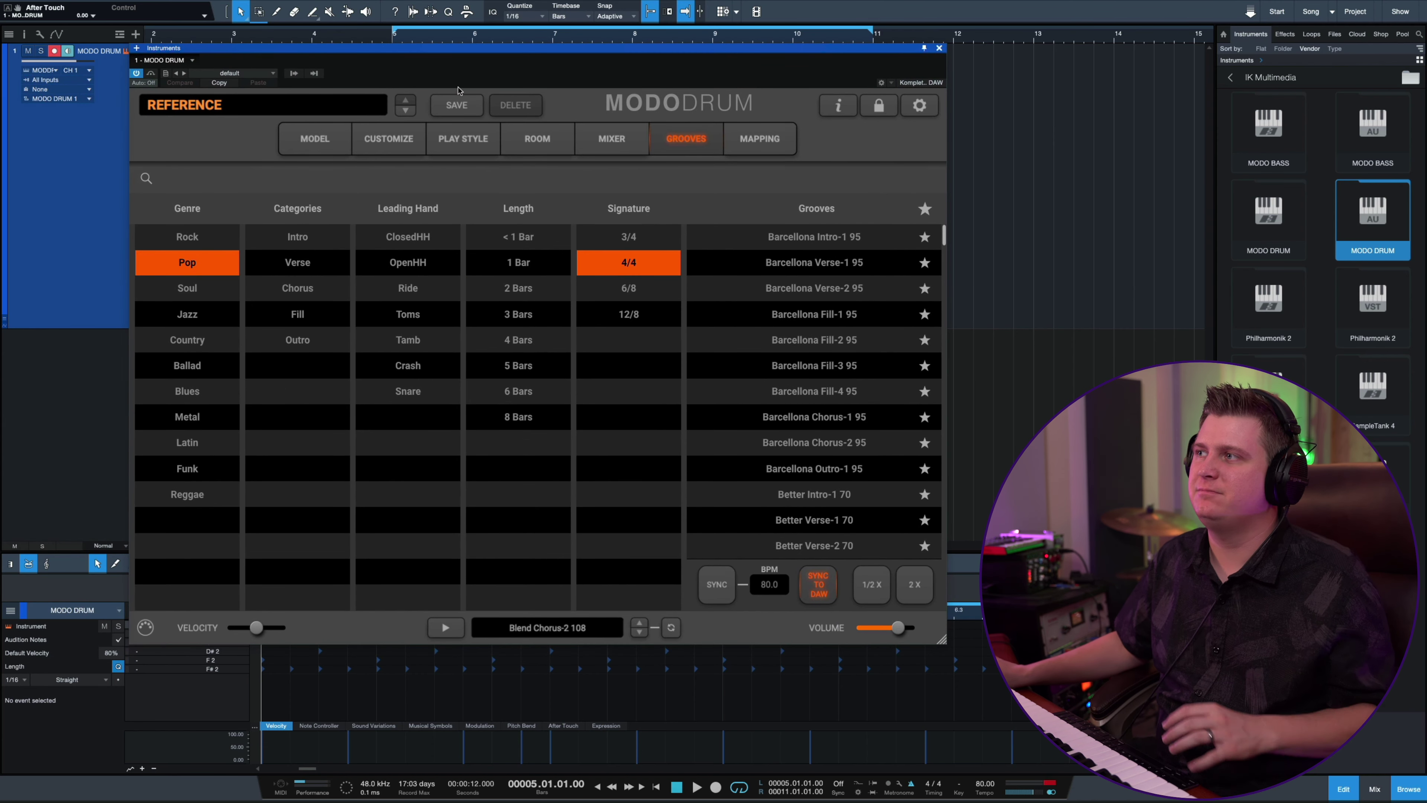
{"action": "left_click", "coordinate": [940, 49]}
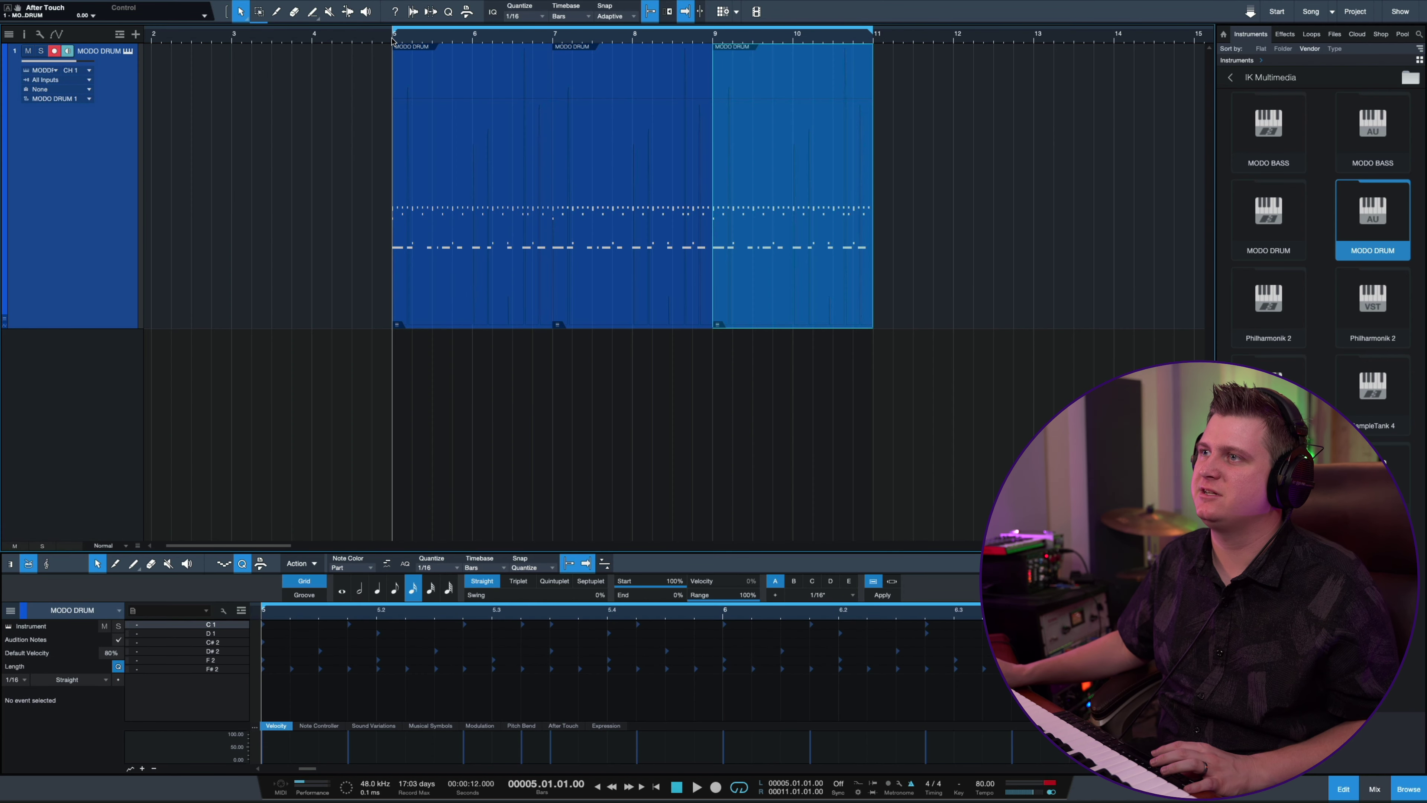
Step: Play the looped drum part, then show the mixing console and enlarge it to reveal the channel's inserts
{"action": "key", "text": "space"}
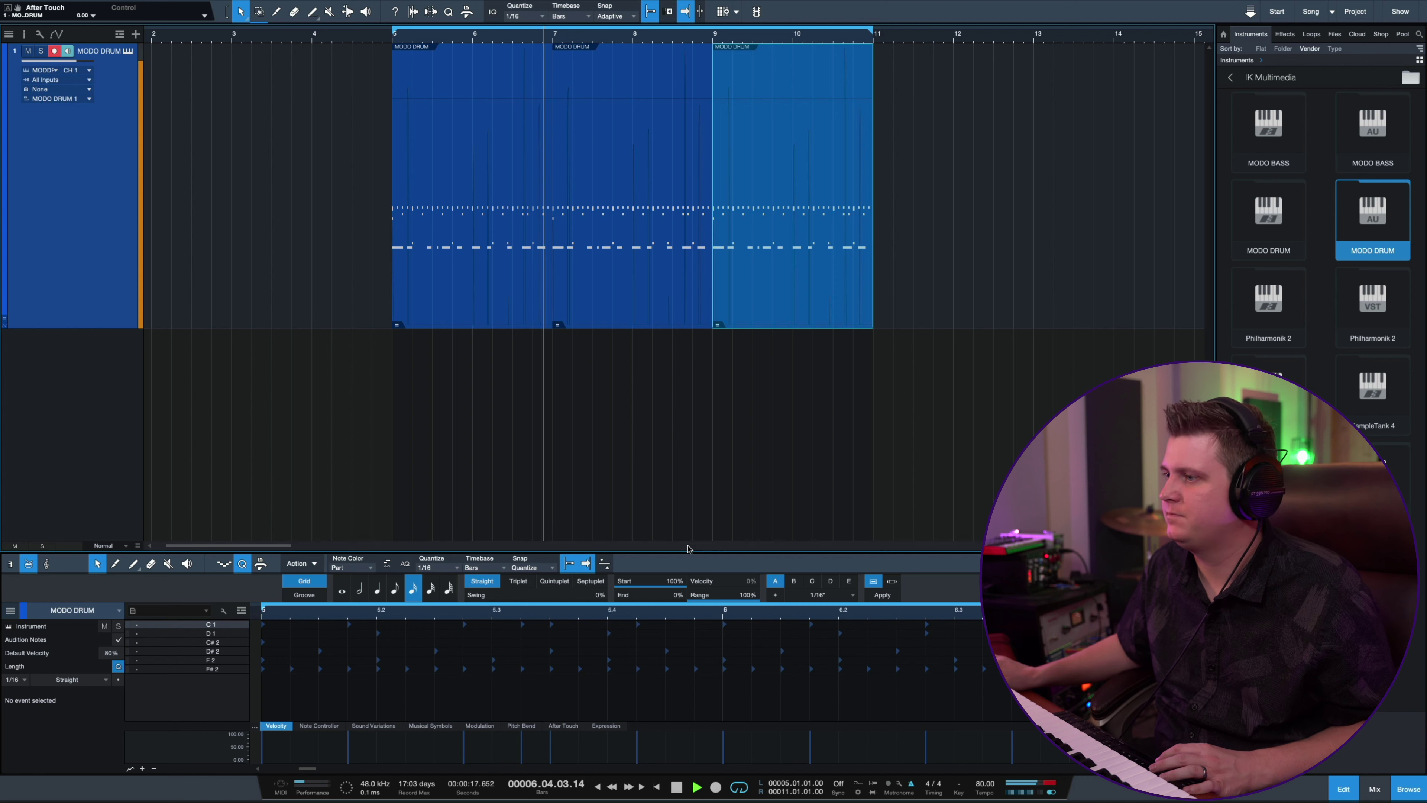
{"action": "left_click_drag", "start_coordinate": [689, 549], "coordinate": [701, 396]}
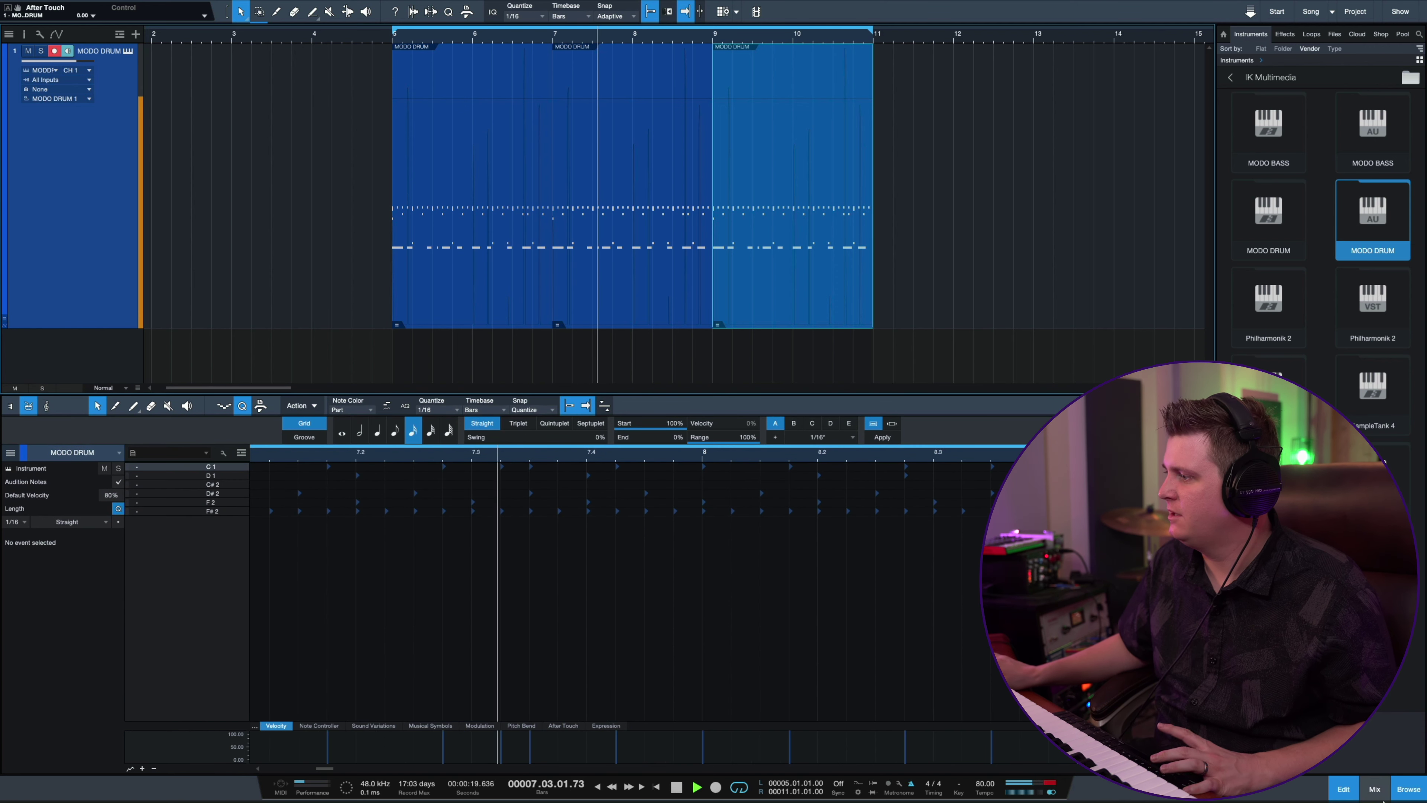
{"action": "left_click", "coordinate": [1374, 788]}
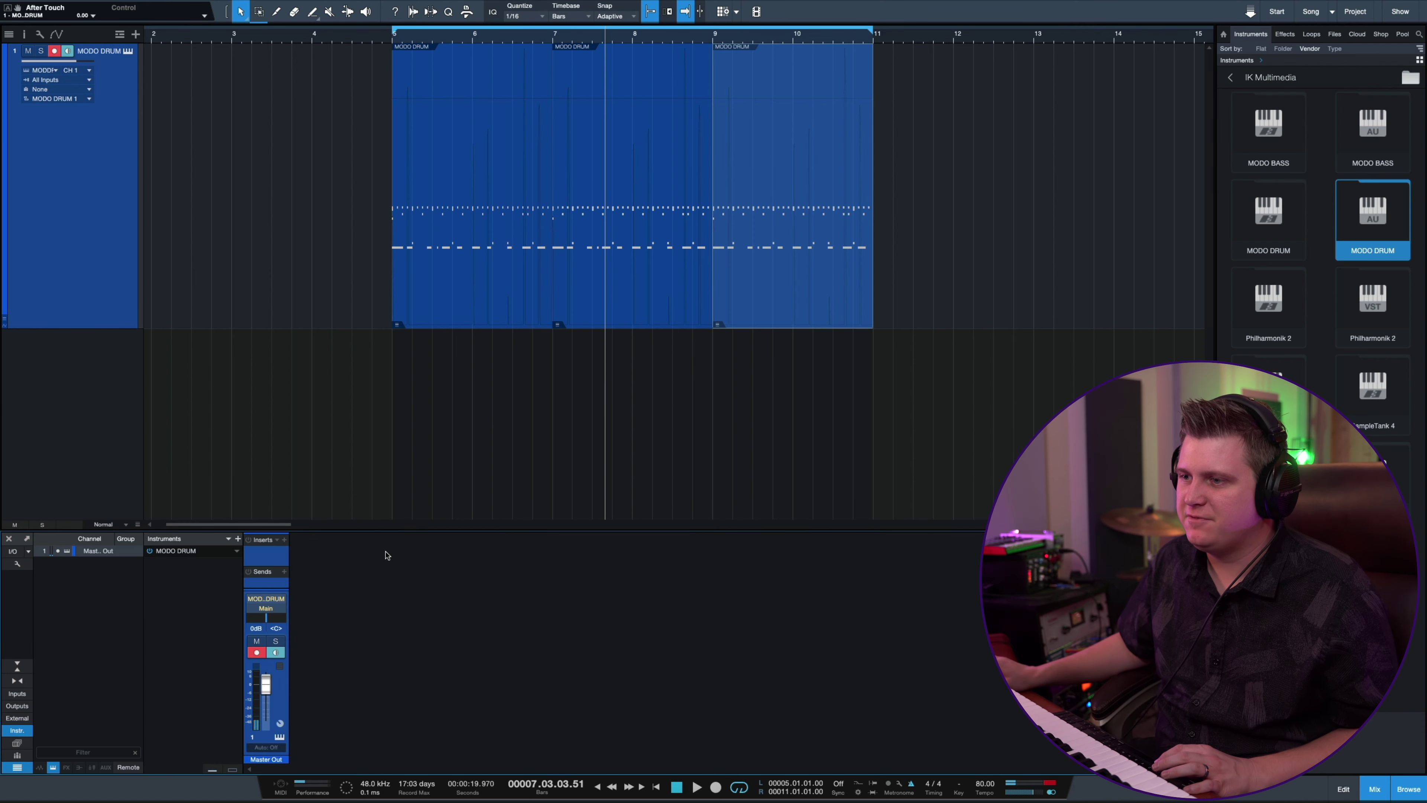
{"action": "left_click_drag", "start_coordinate": [296, 460], "coordinate": [296, 388]}
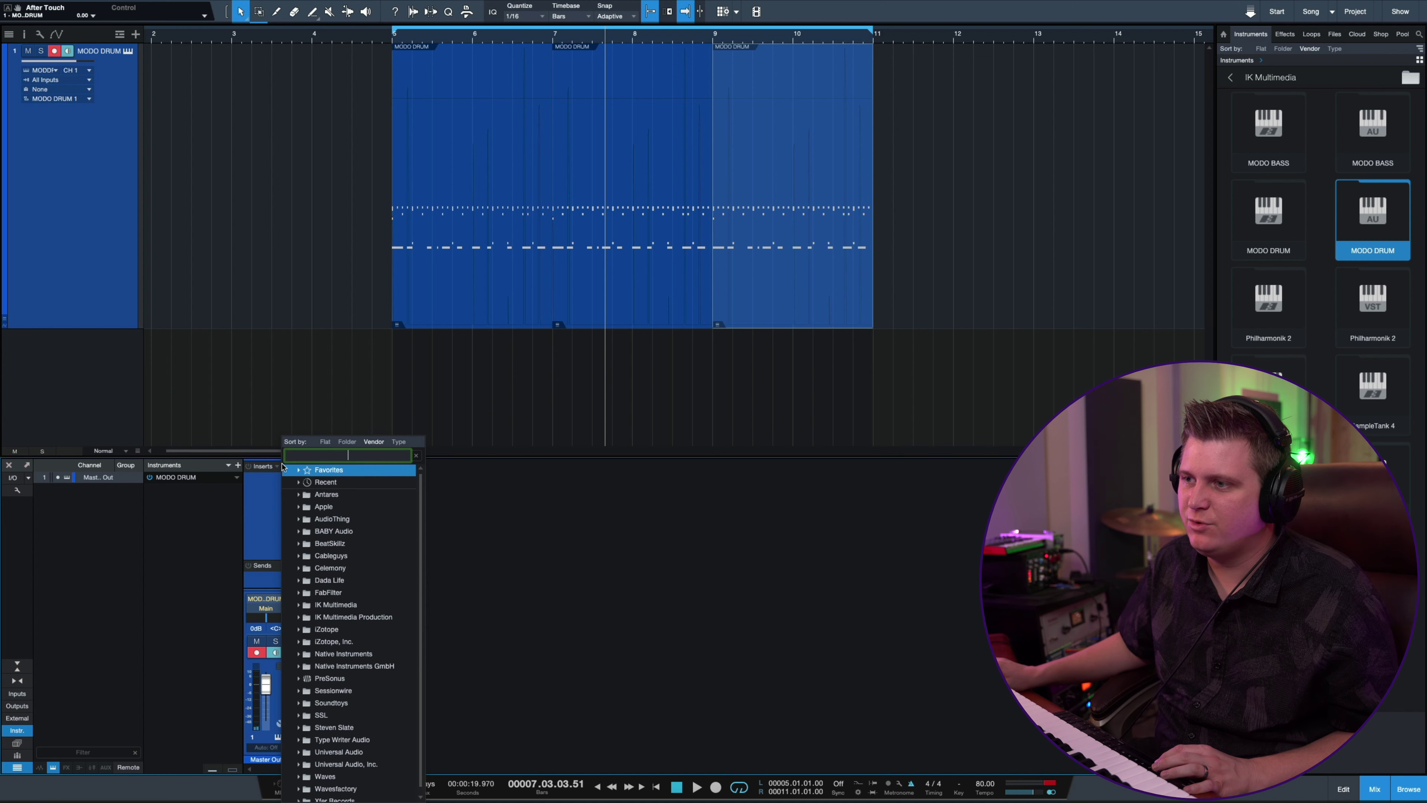
Step: Insert the IK Multimedia TR5 Saturator X effect on the MODO DRUM channel
{"action": "left_click", "coordinate": [283, 467]}
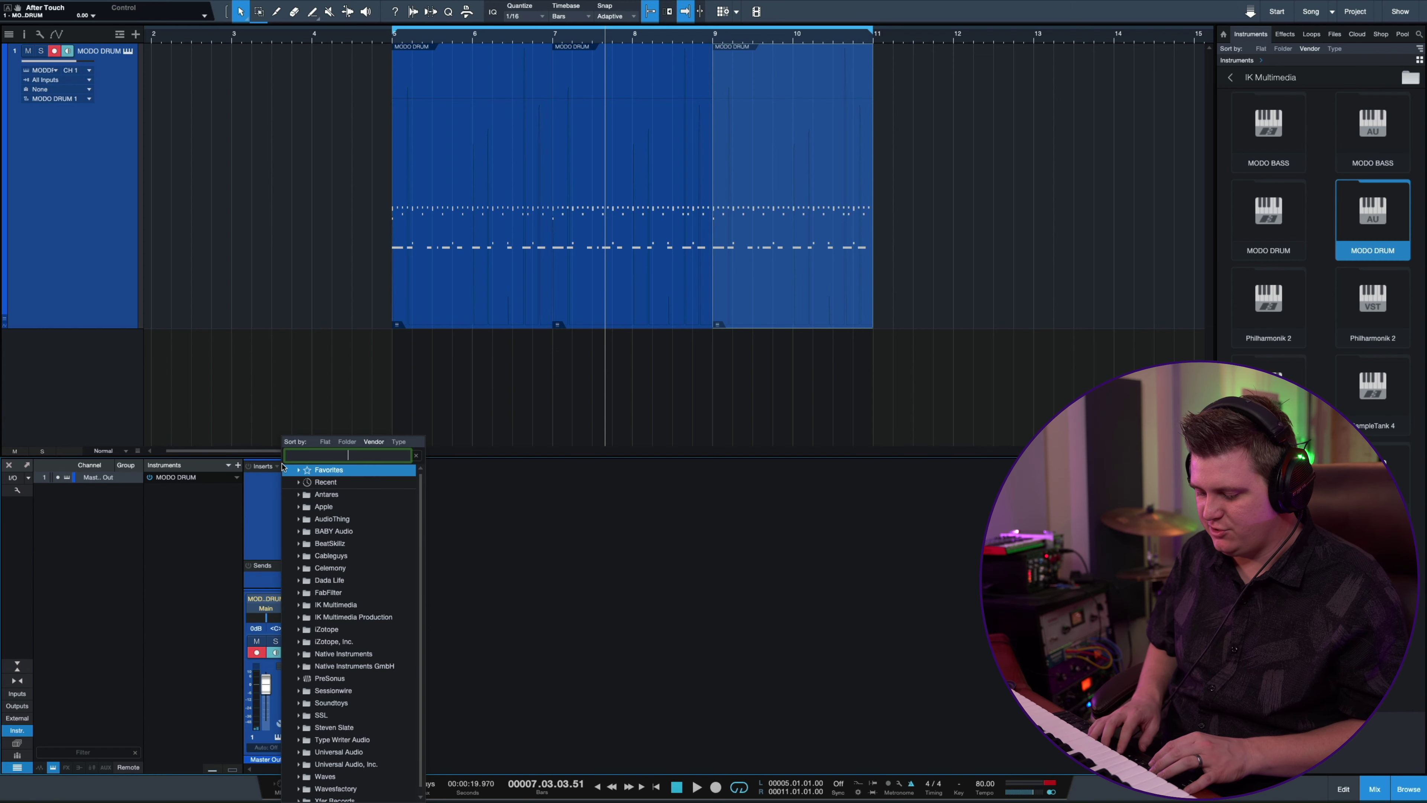
{"action": "left_click", "coordinate": [335, 605]}
{"action": "scroll", "coordinate": [351, 622], "scroll_direction": "down", "scroll_amount": 5}
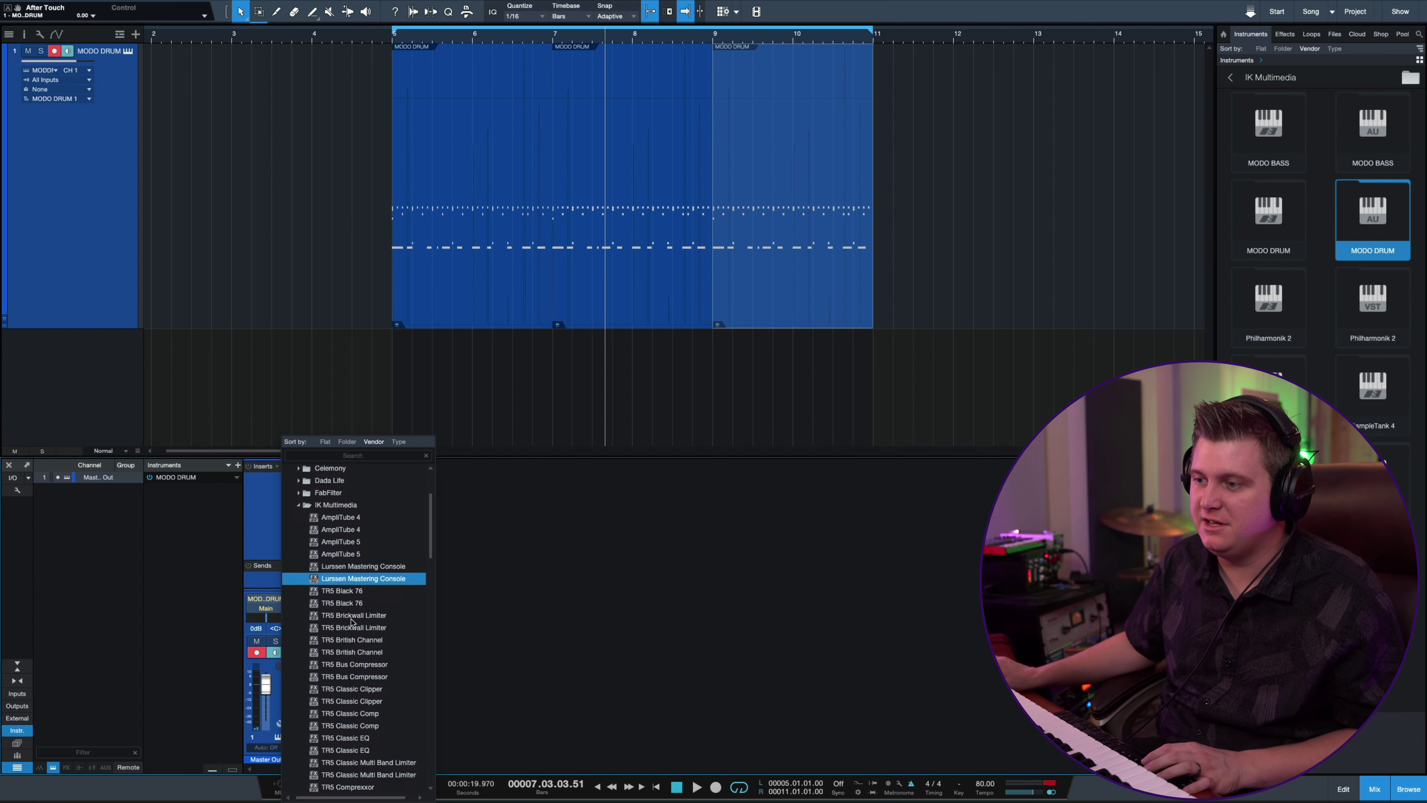
{"action": "scroll", "coordinate": [352, 621], "scroll_direction": "down", "scroll_amount": 5}
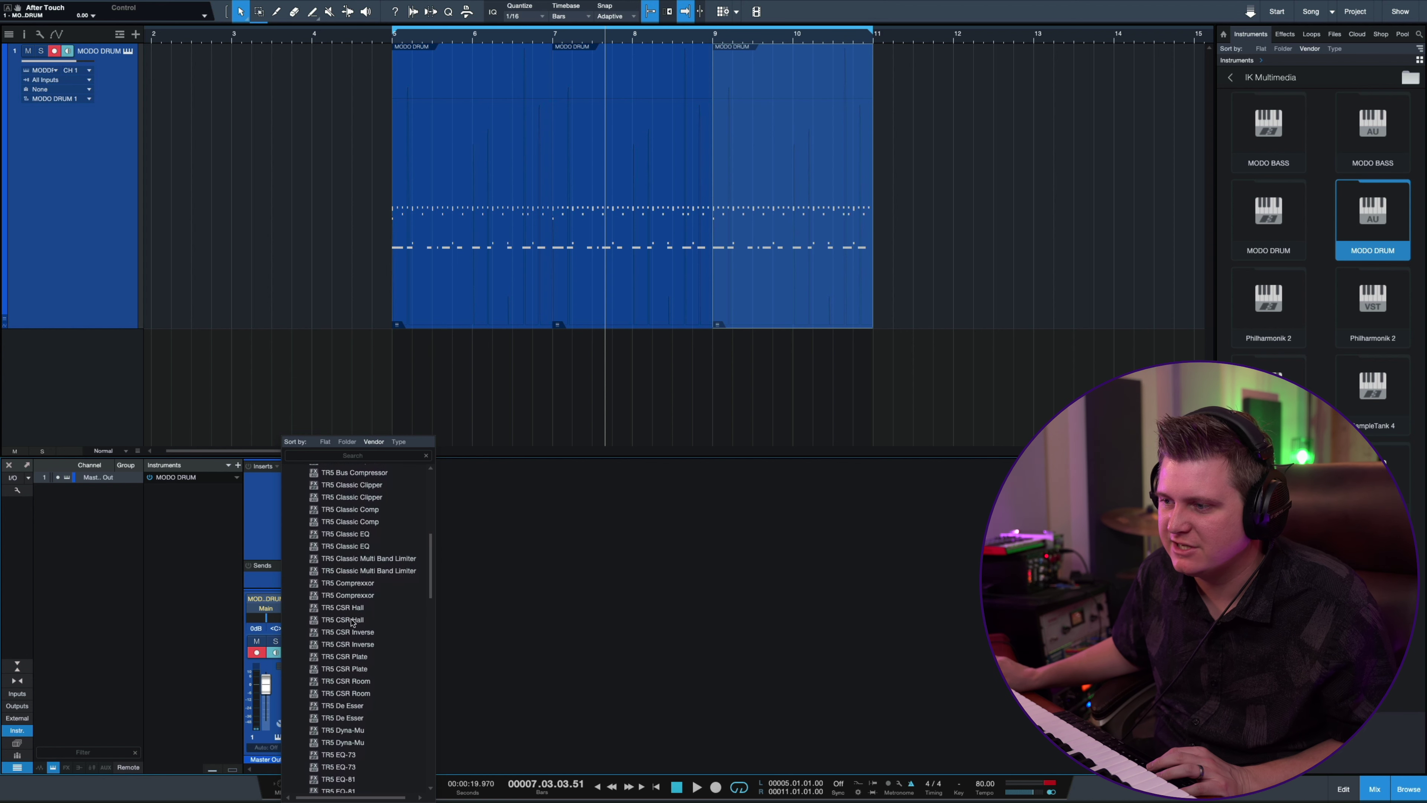
{"action": "scroll", "coordinate": [352, 623], "scroll_direction": "down", "scroll_amount": 3}
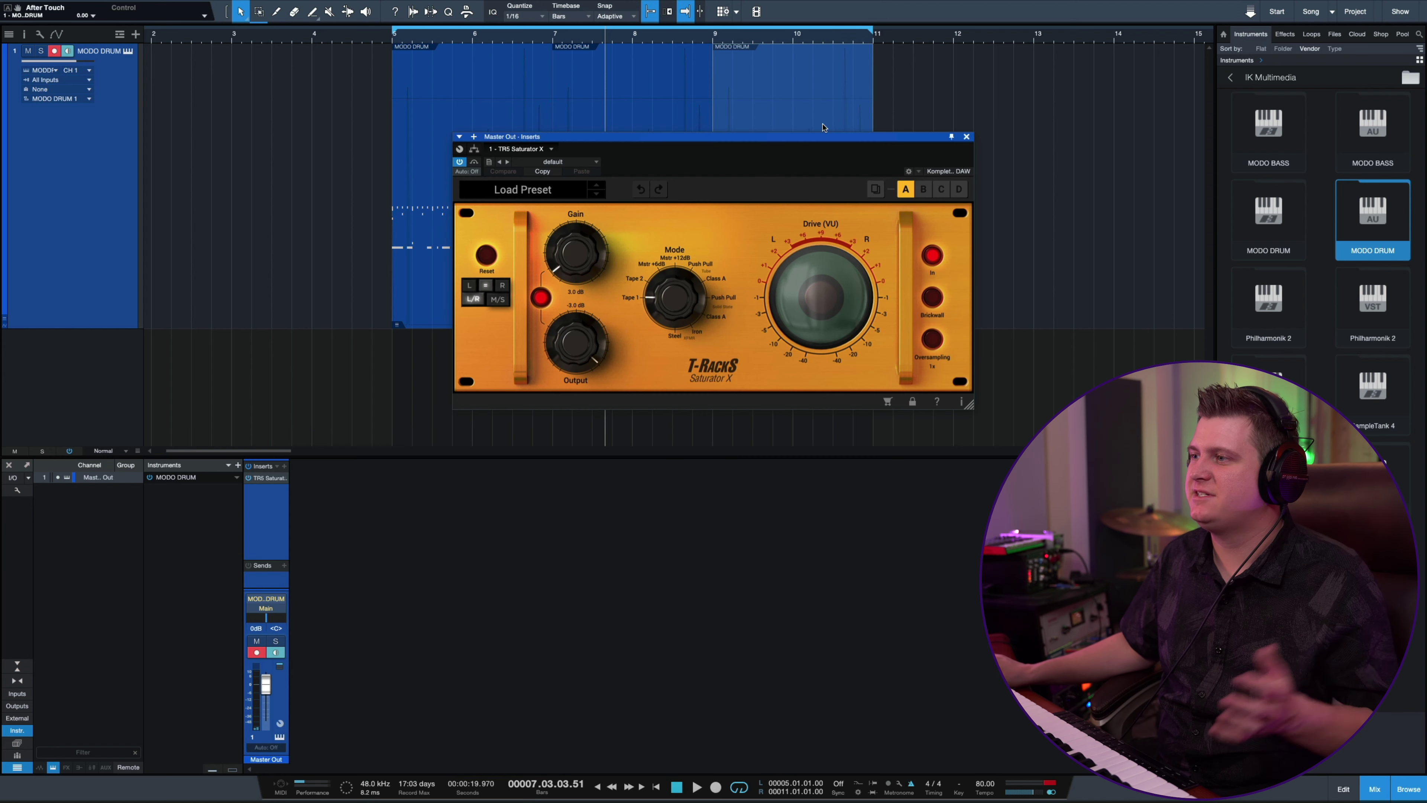
Step: Move the Saturator X window aside and play the drum loop through the effect
{"action": "left_click_drag", "start_coordinate": [766, 125], "coordinate": [464, 150]}
{"action": "key", "text": "super+z"}
{"action": "key", "text": "space"}
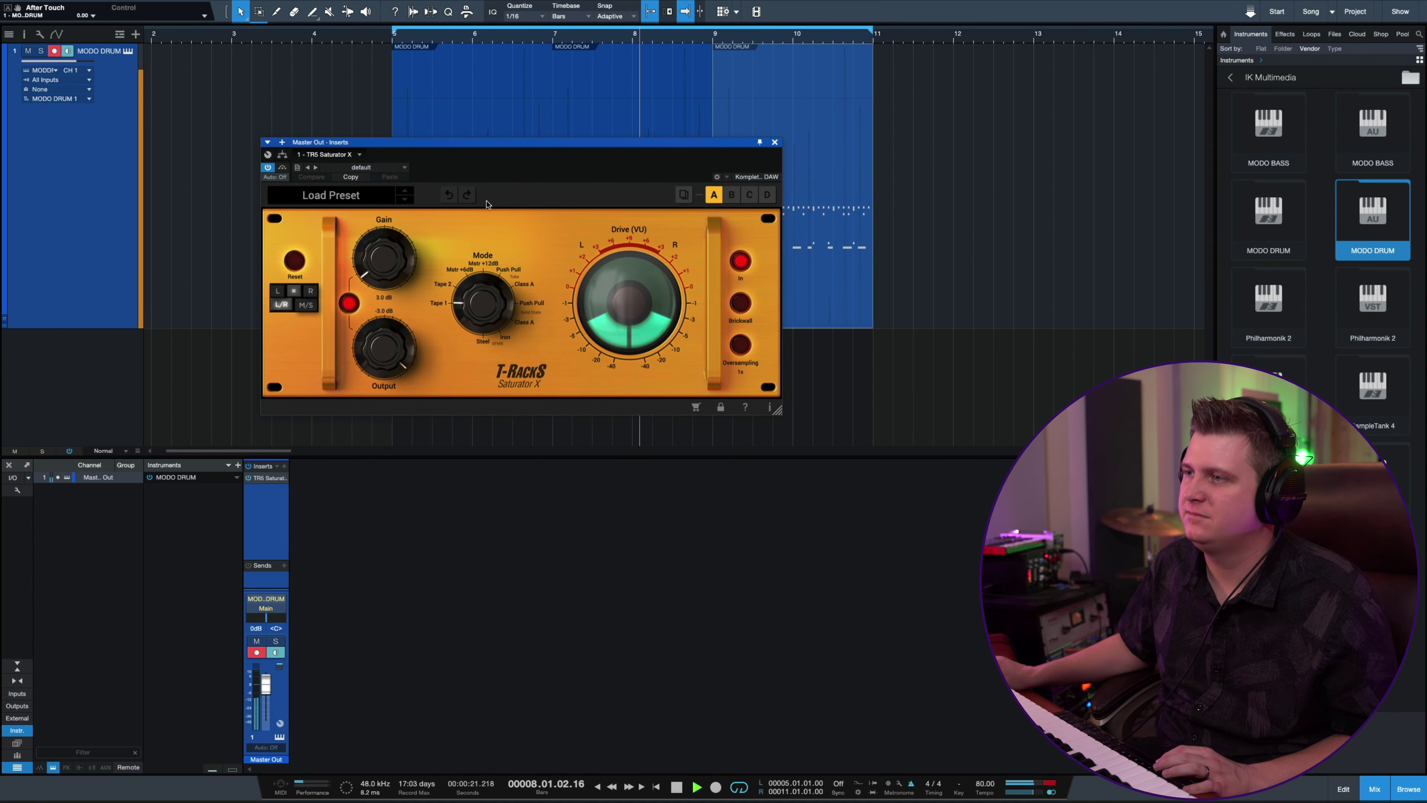
Step: Set the Saturator X mode to Tape 2 and raise its gain to about 7.8 dB while playing the loop from bar 5
{"action": "key", "text": "space"}
{"action": "left_click_drag", "start_coordinate": [483, 297], "coordinate": [484, 279]}
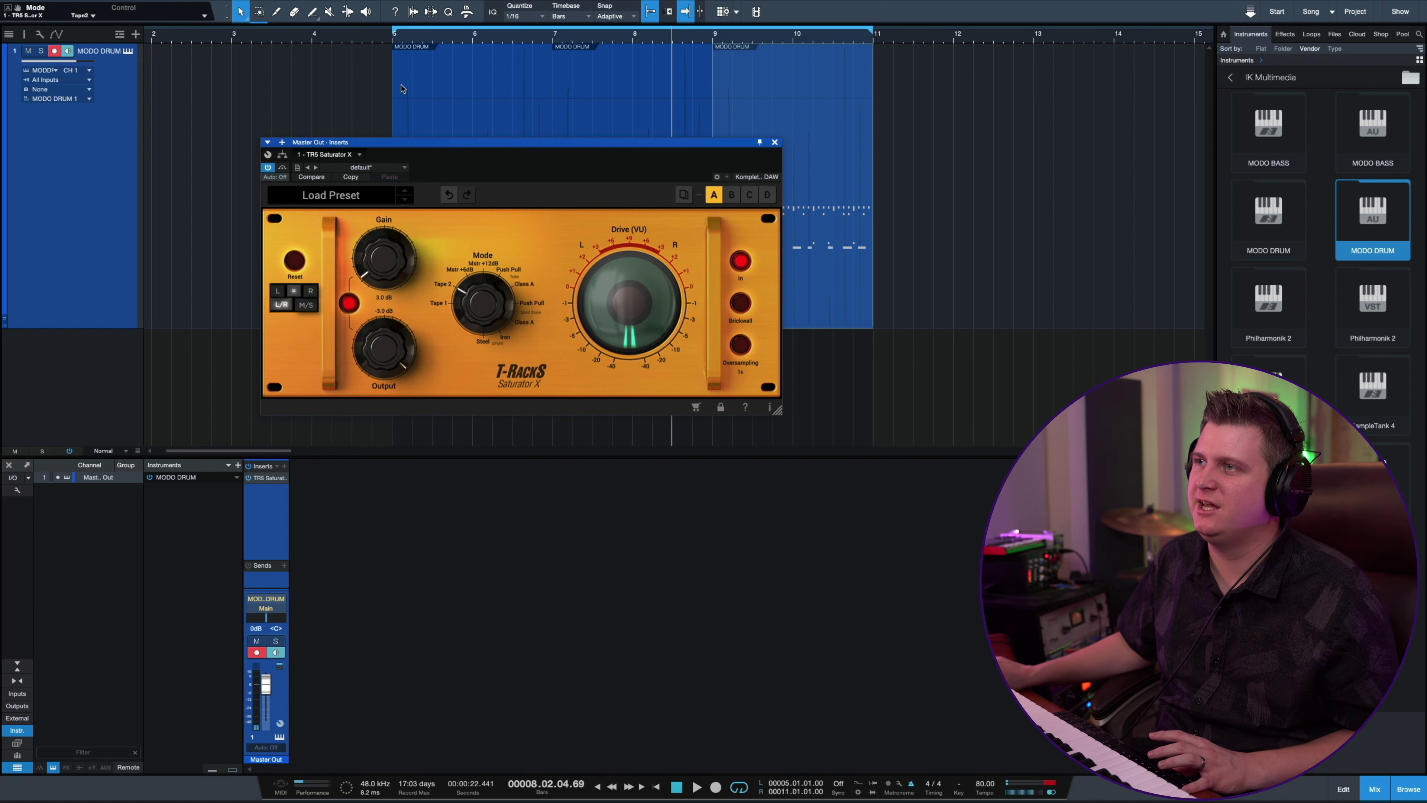
{"action": "left_click", "coordinate": [393, 40]}
{"action": "key", "text": "space"}
{"action": "left_click_drag", "start_coordinate": [392, 261], "coordinate": [392, 244]}
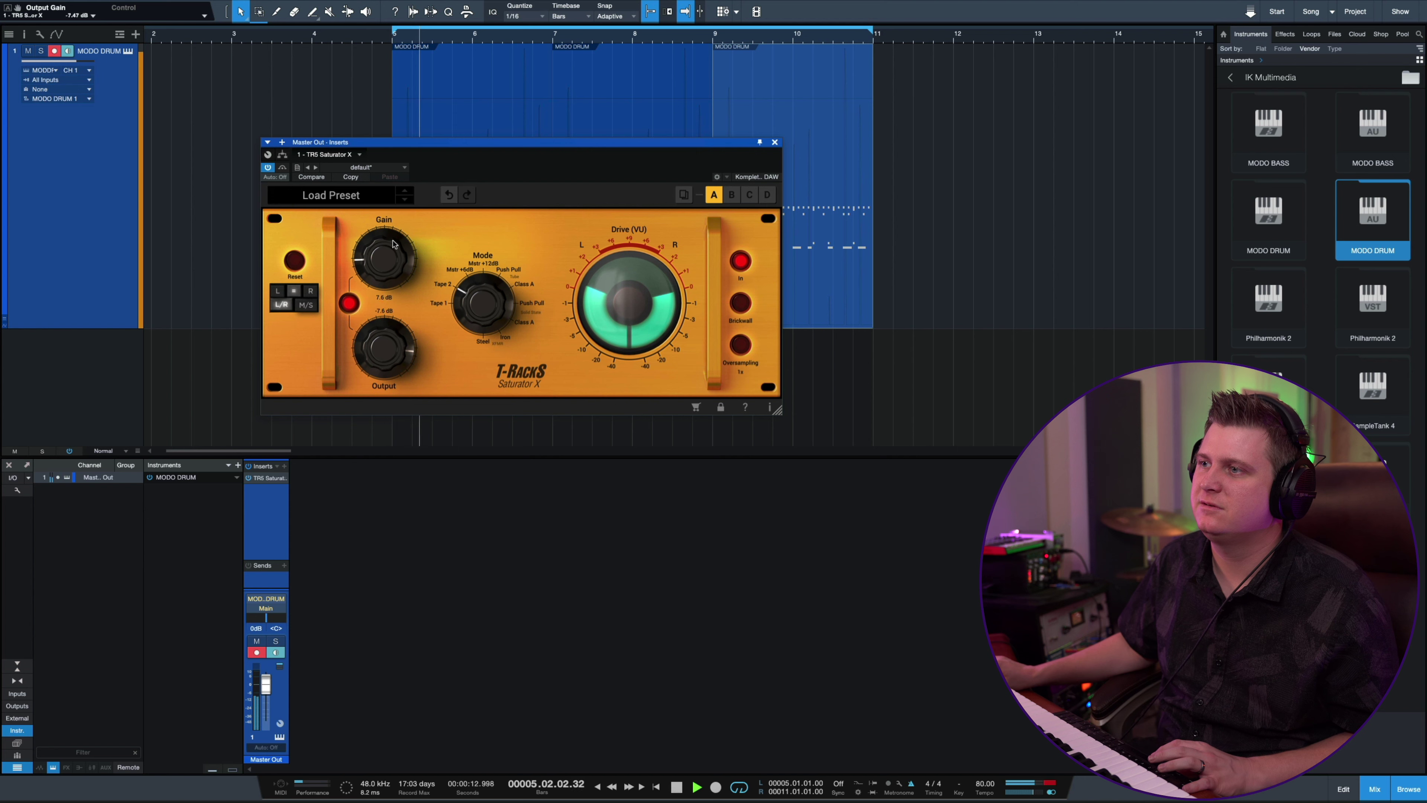
Step: Compare the loop with Saturator X bypassed and active, and raise its gain to about 12 dB
{"action": "left_click", "coordinate": [269, 168]}
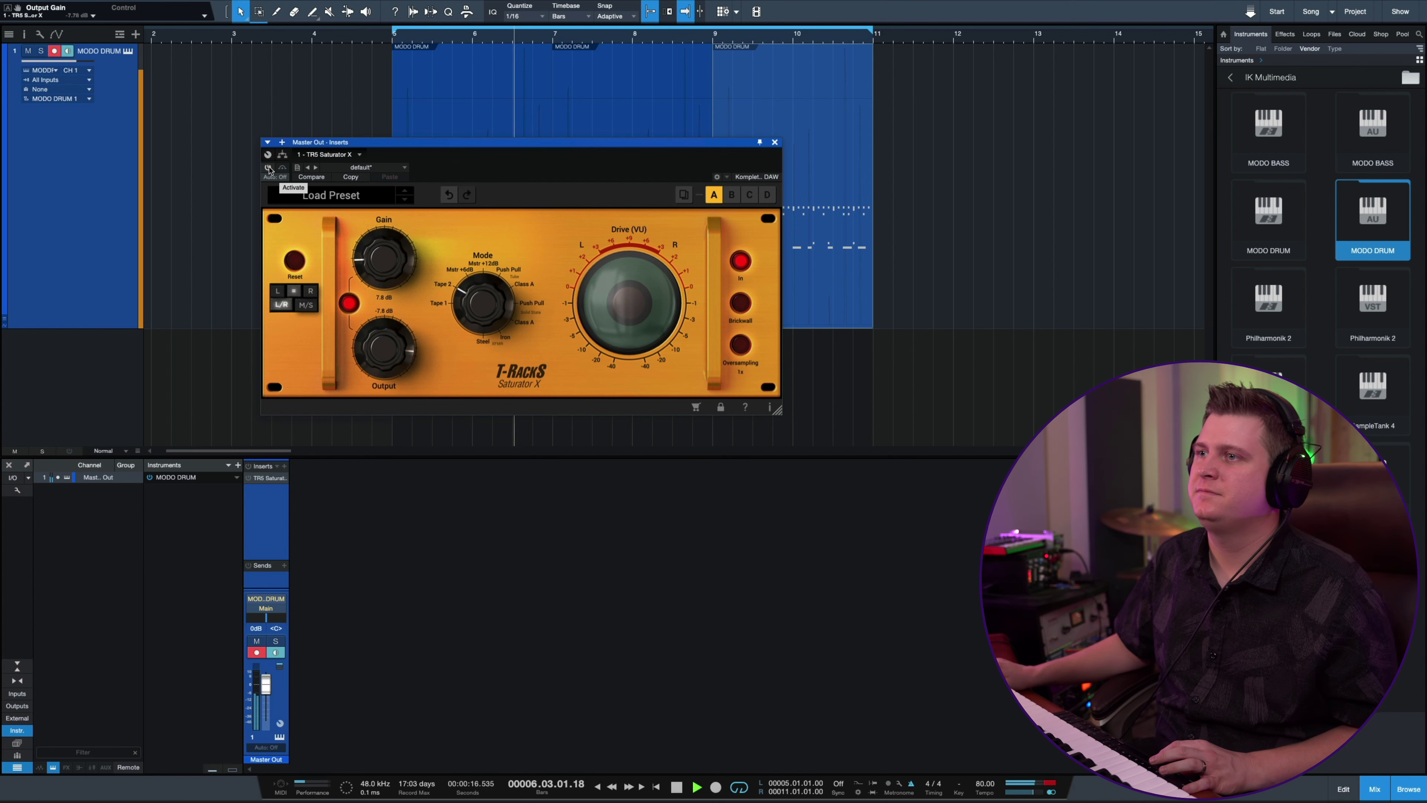
{"action": "left_click", "coordinate": [269, 168]}
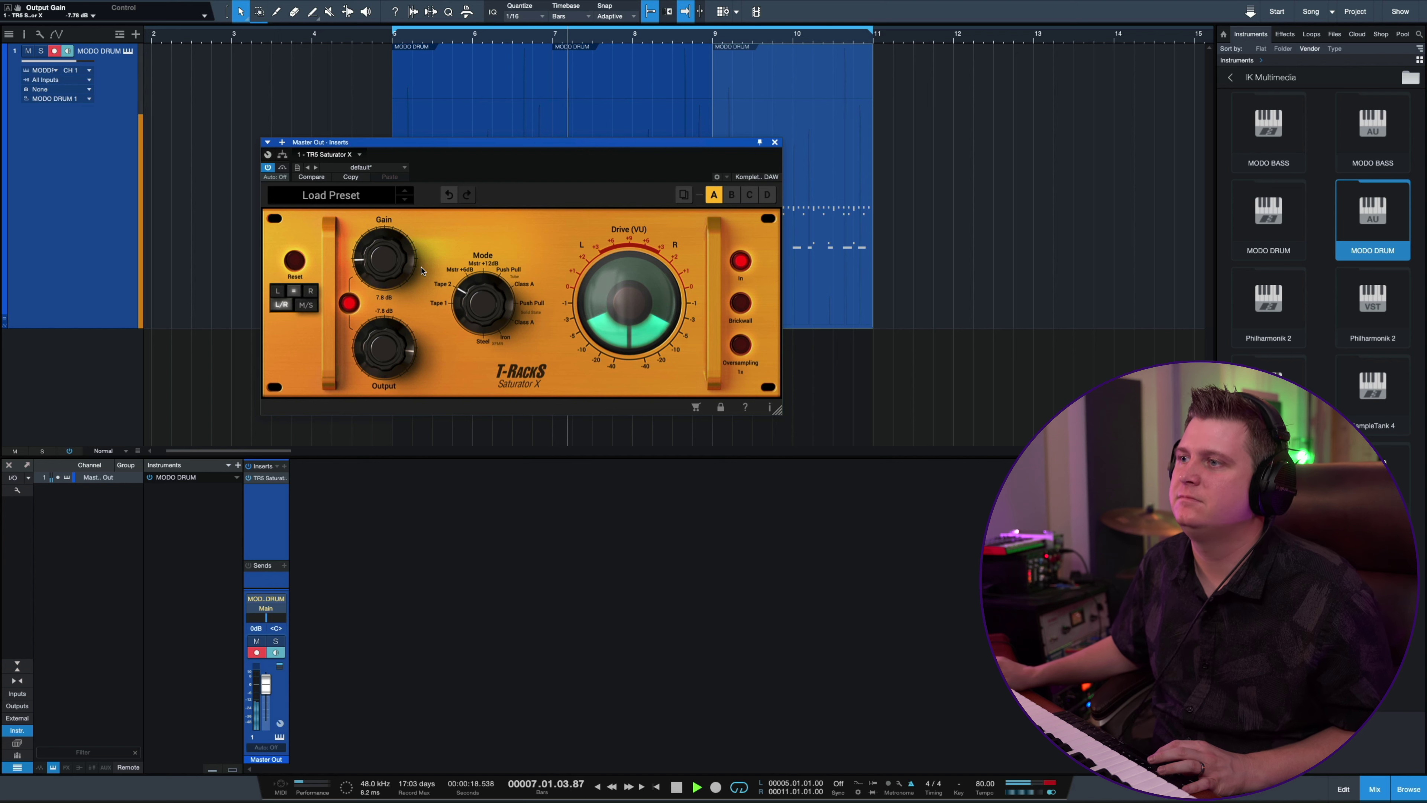
{"action": "left_click_drag", "start_coordinate": [390, 258], "coordinate": [382, 248]}
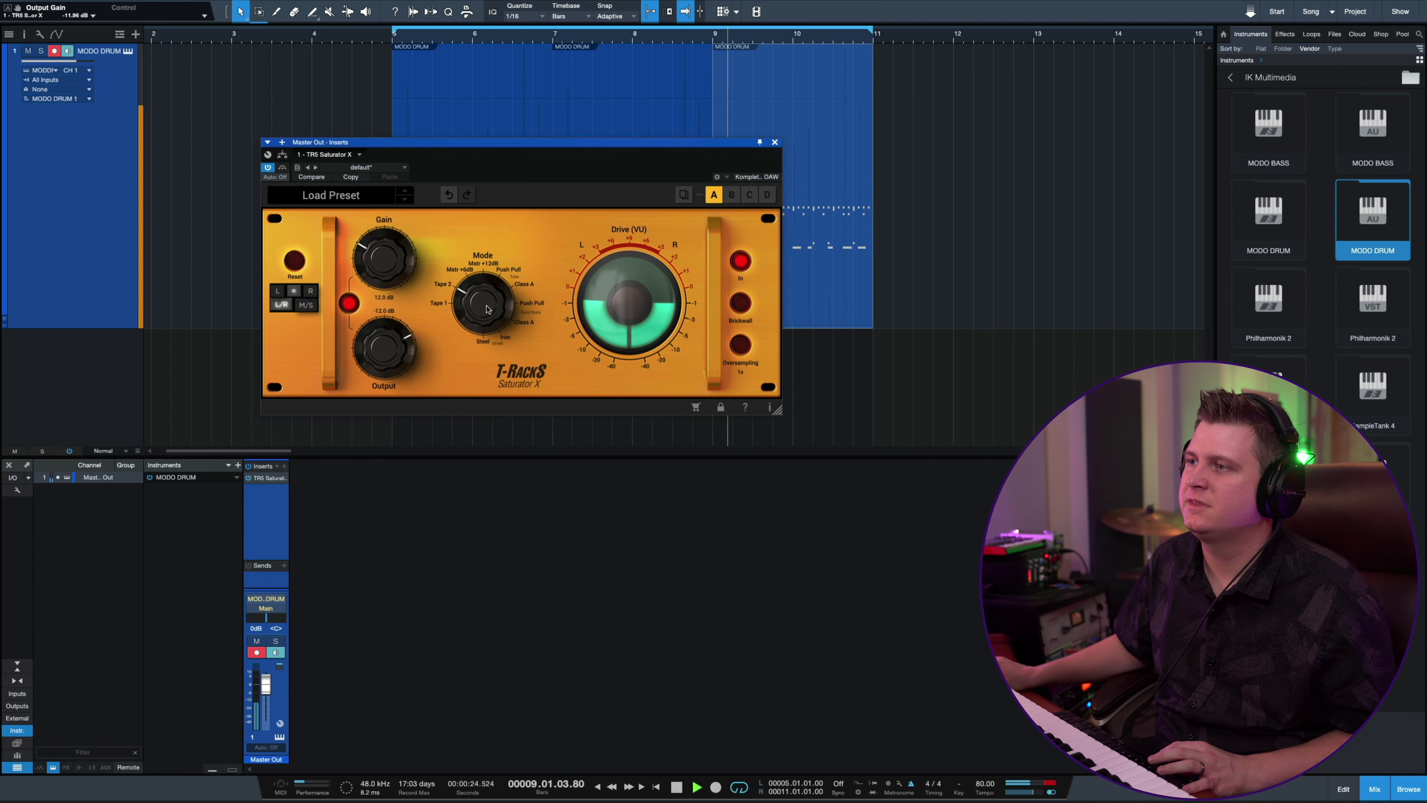
Step: Set the Saturator X mode to Steel with about 15.1 dB of gain, and close the effect with playback stopped
{"action": "left_click_drag", "start_coordinate": [488, 297], "coordinate": [512, 191]}
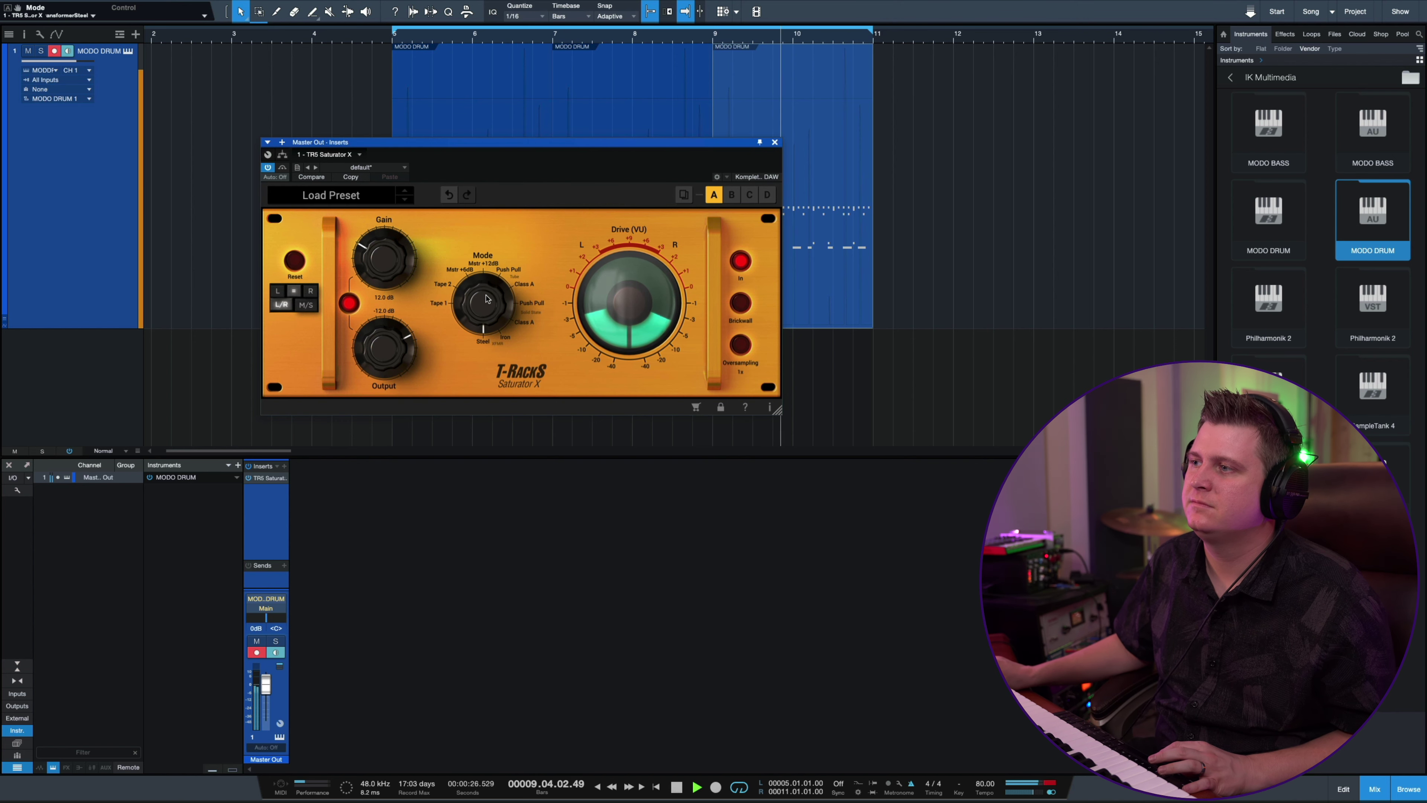
{"action": "left_click_drag", "start_coordinate": [367, 261], "coordinate": [365, 252]}
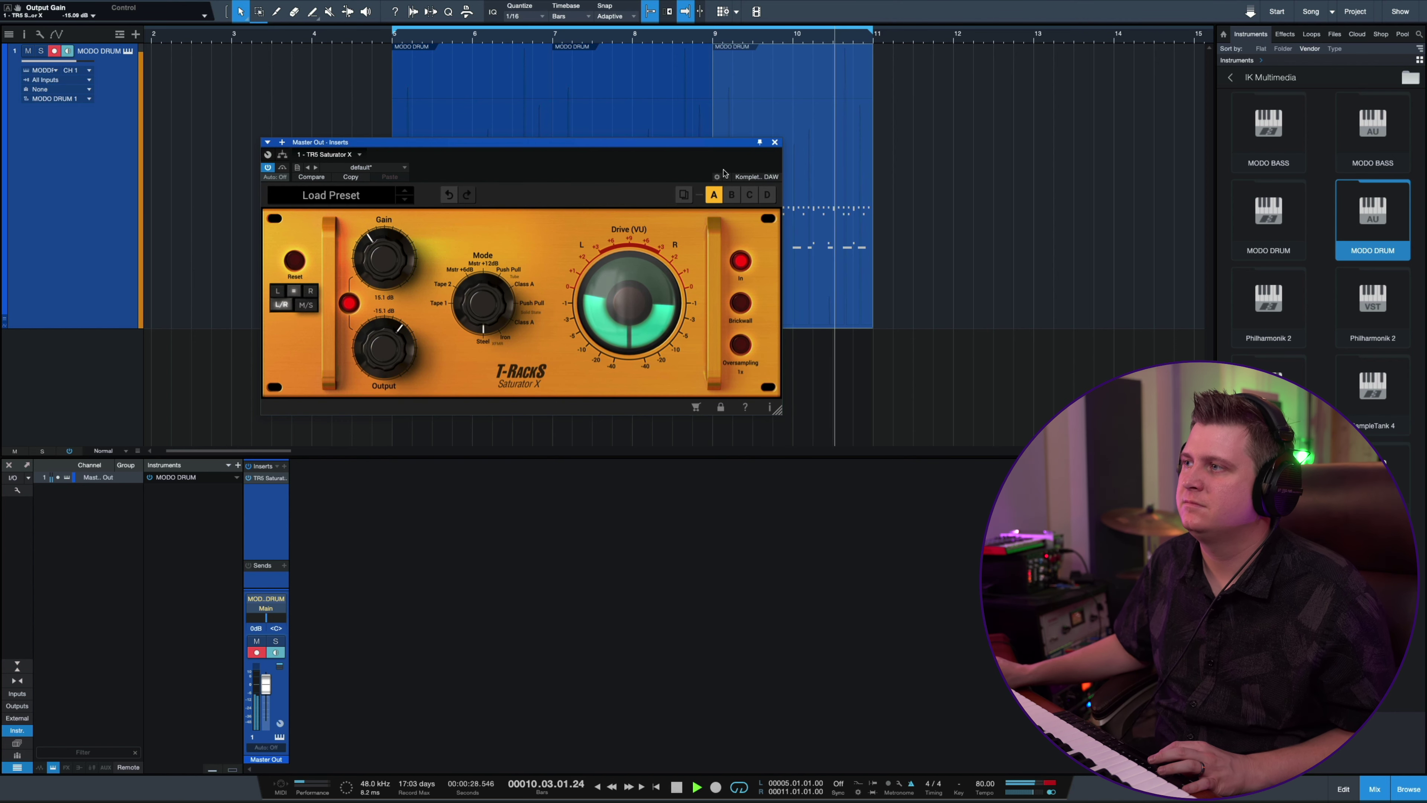
{"action": "left_click", "coordinate": [775, 142]}
{"action": "key", "text": "space"}
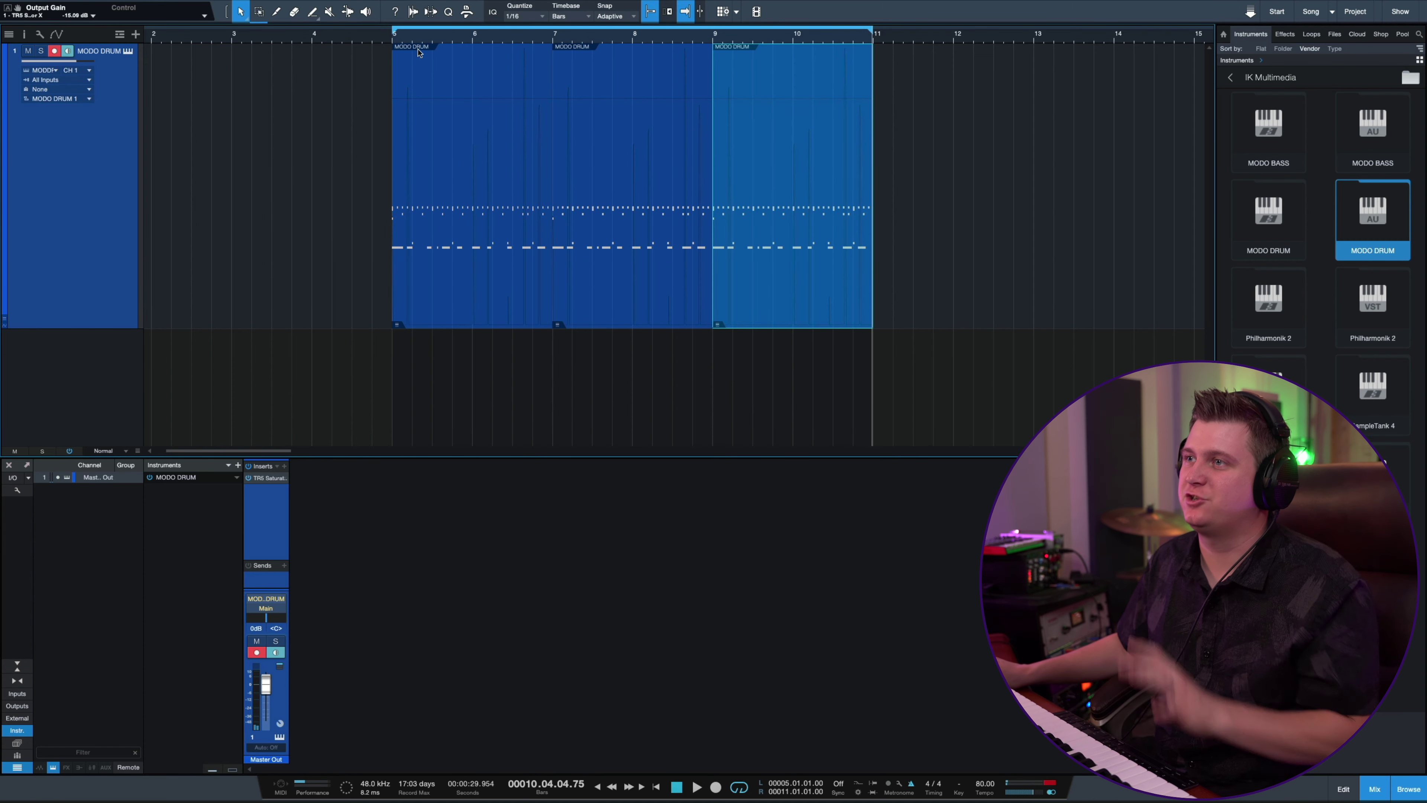
Step: Open the MODO DRUM instrument, set its room to Mid Studio and play the loop from bar 5
{"action": "left_click", "coordinate": [394, 37]}
{"action": "key", "text": "F11"}
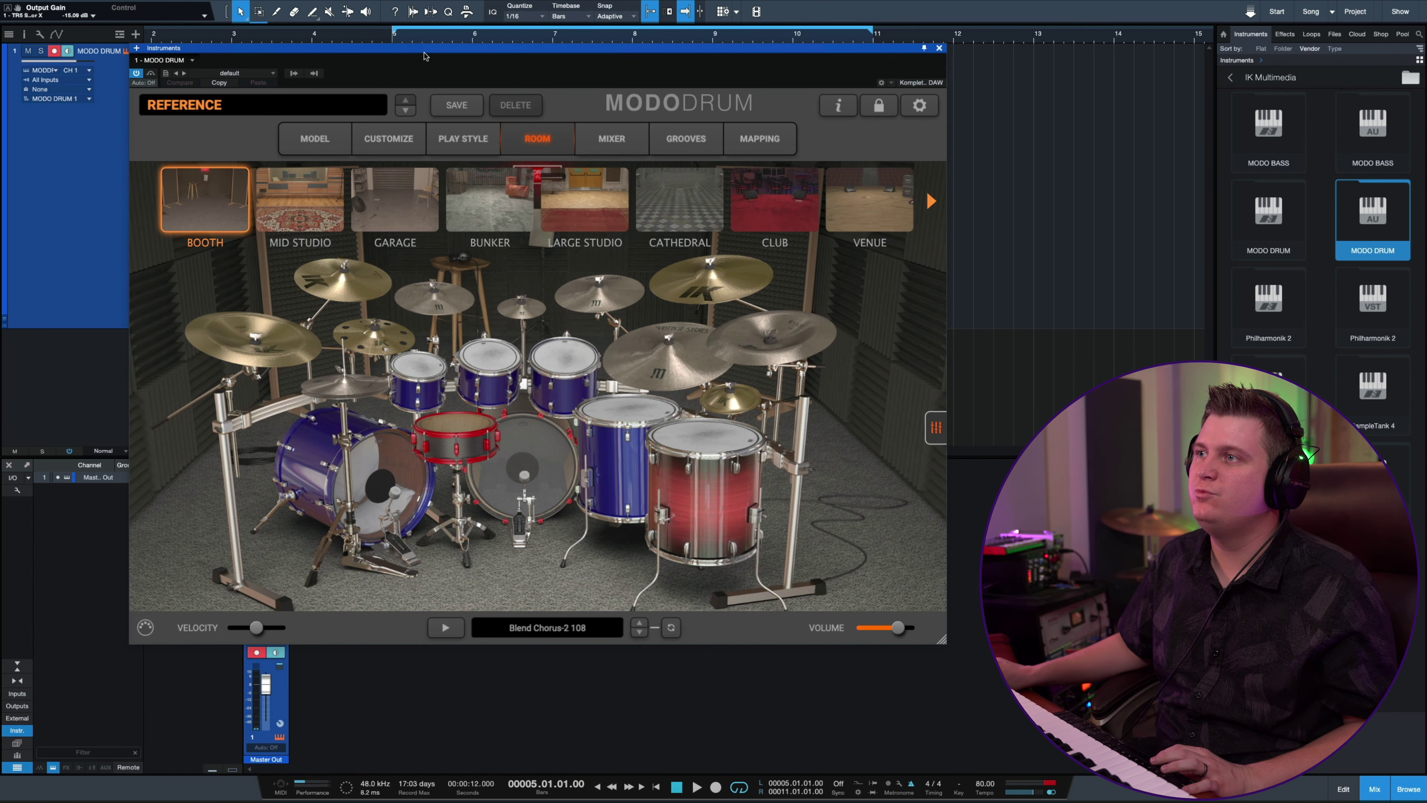
{"action": "left_click_drag", "start_coordinate": [424, 50], "coordinate": [555, 64]}
{"action": "left_click", "coordinate": [433, 206]}
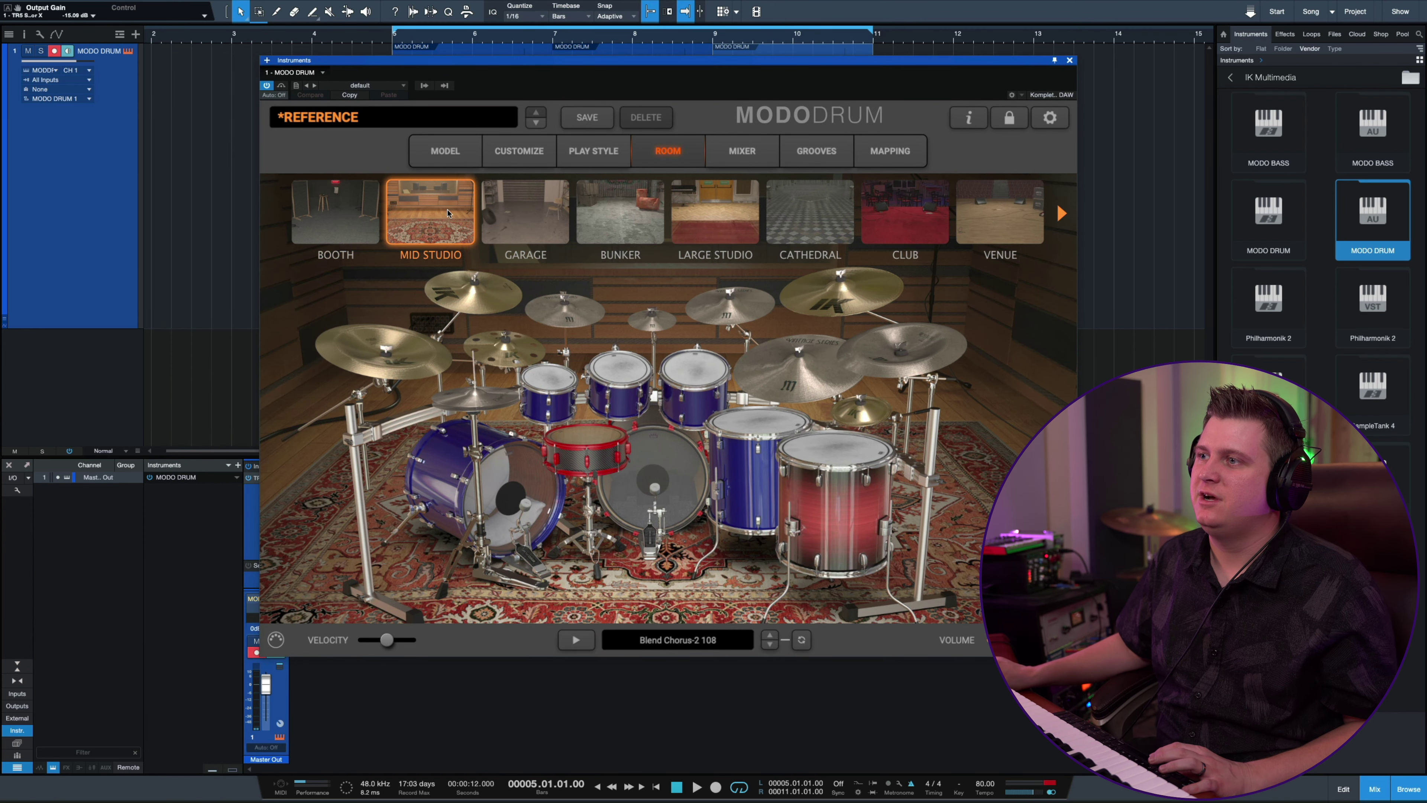
{"action": "key", "text": "space"}
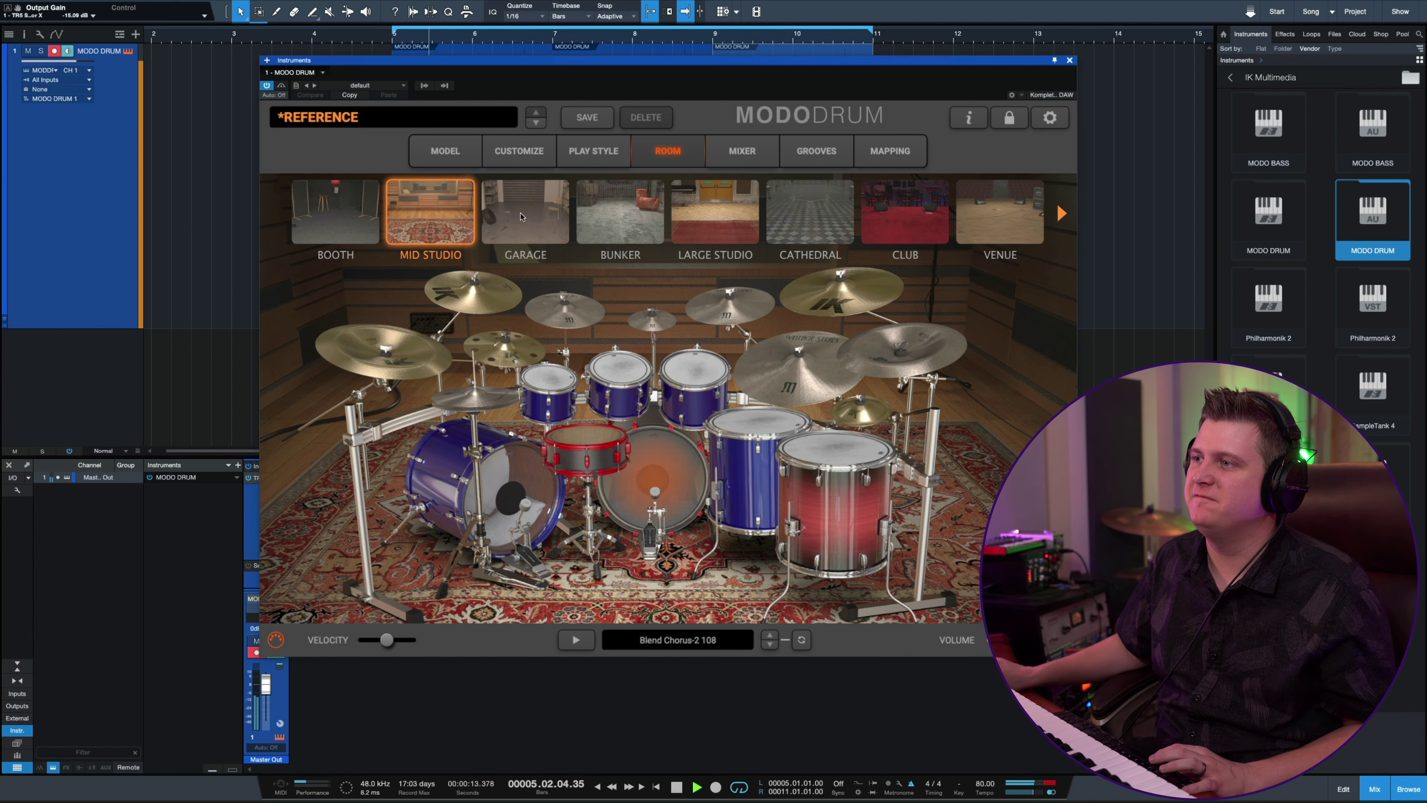
Step: Audition the Garage, Bunker, Large Studio and Cathedral rooms, choose Club and close the instrument window
{"action": "left_click", "coordinate": [520, 215]}
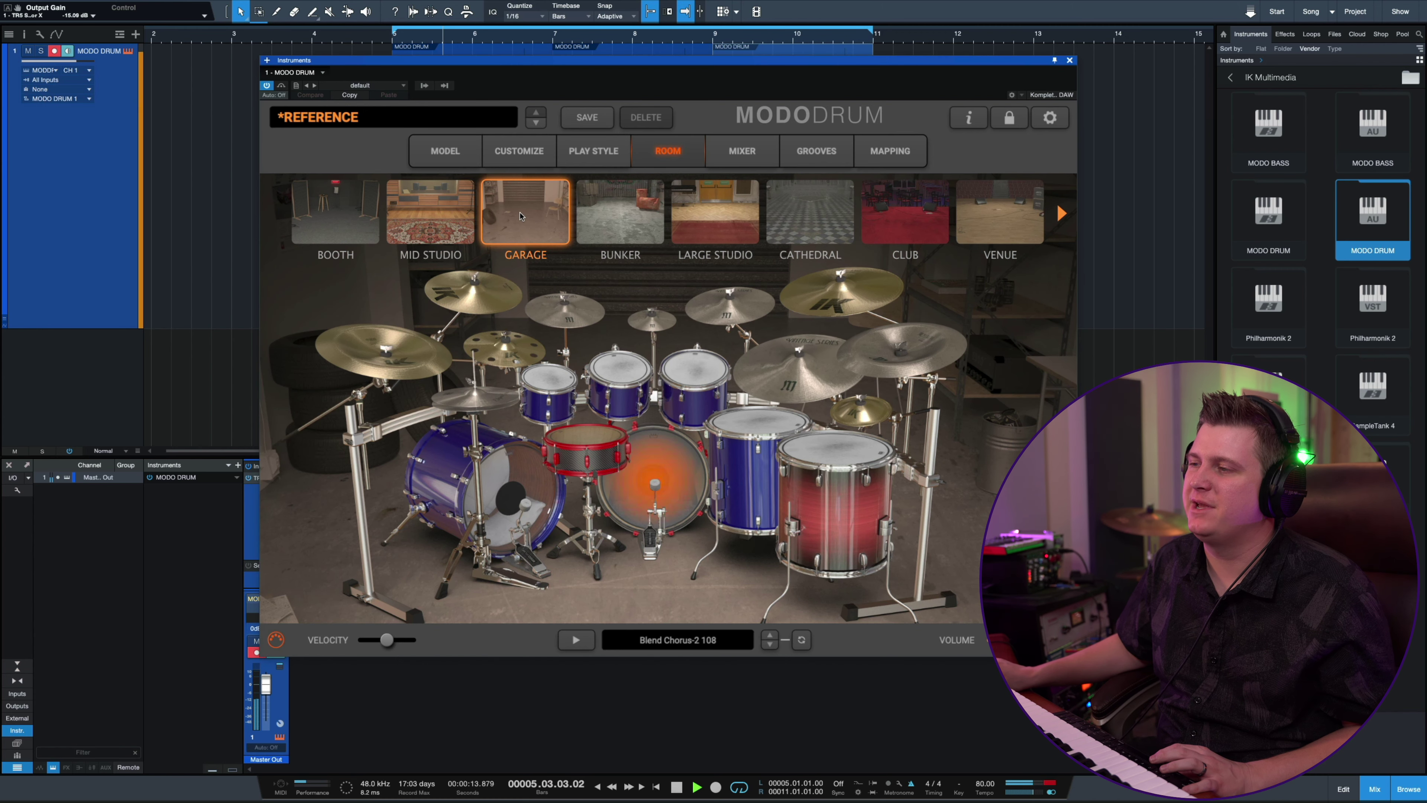
{"action": "left_click", "coordinate": [612, 217]}
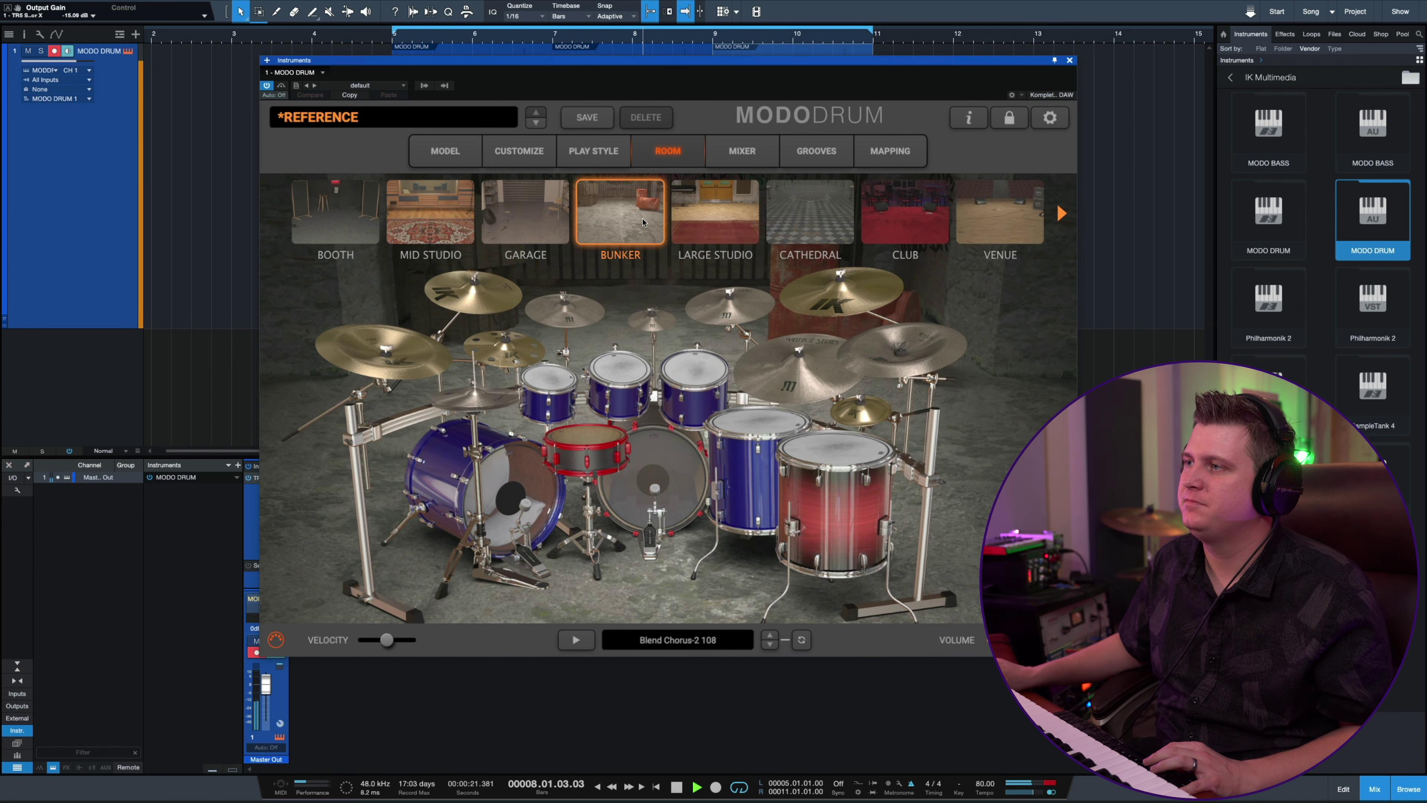
{"action": "left_click", "coordinate": [716, 225]}
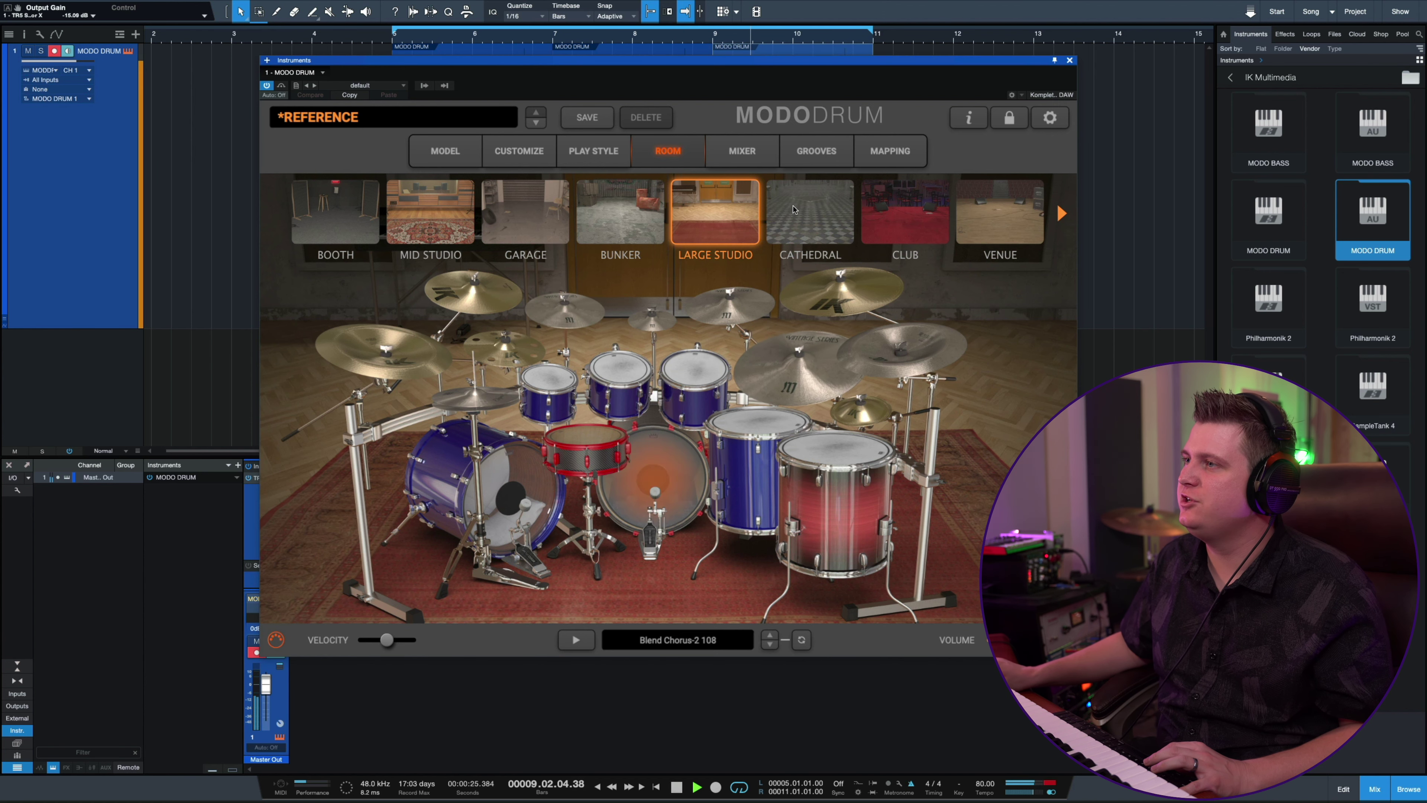
{"action": "left_click", "coordinate": [807, 219]}
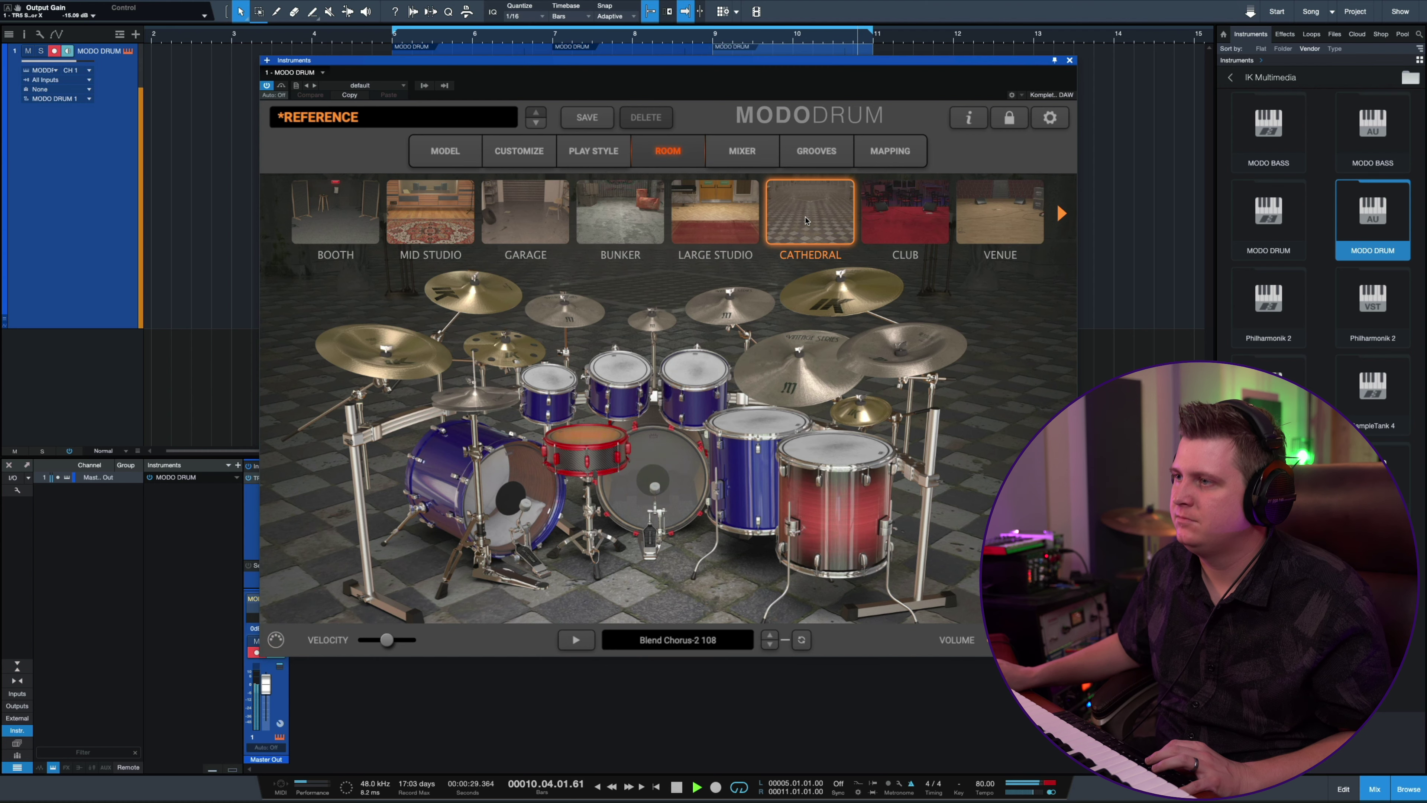
{"action": "left_click", "coordinate": [885, 214]}
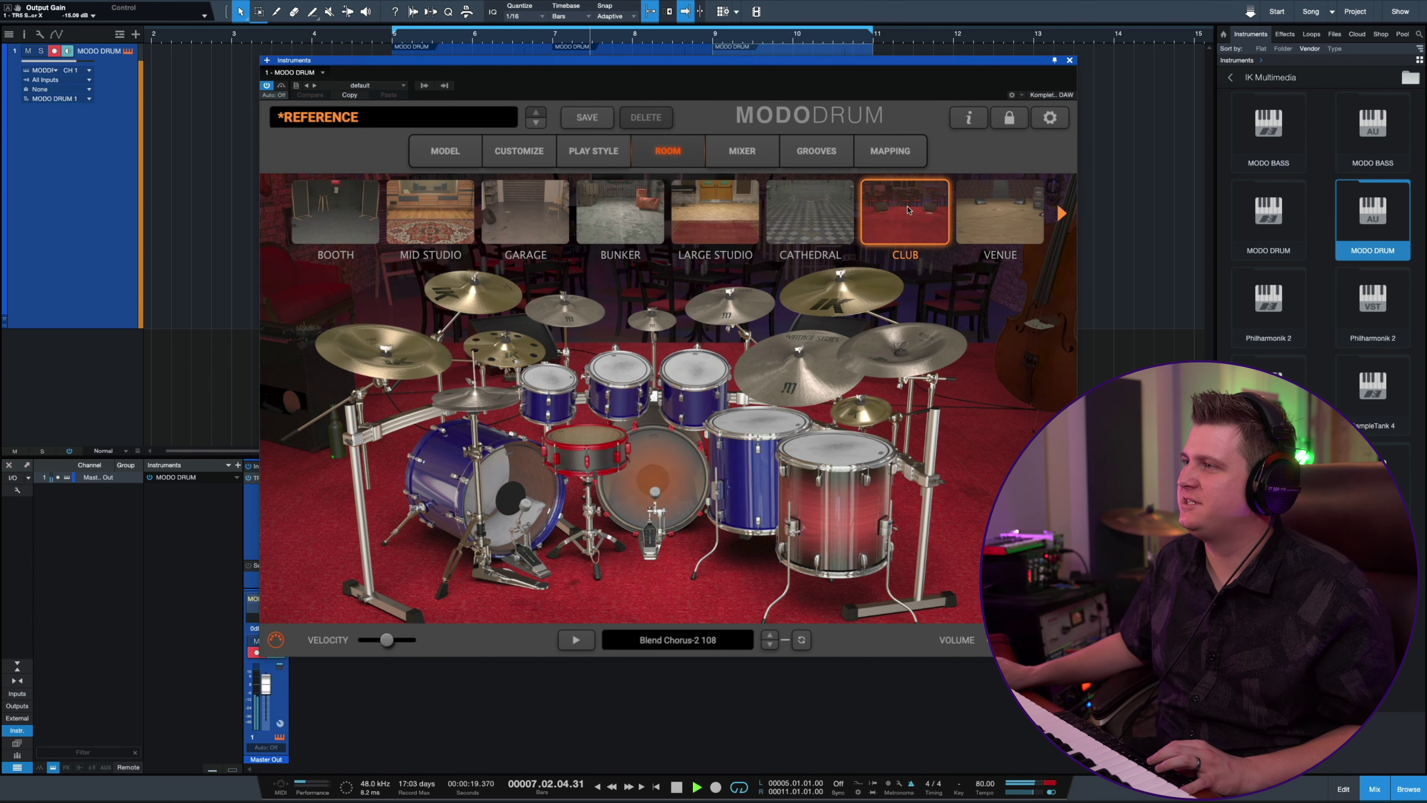
{"action": "left_click", "coordinate": [1069, 60]}
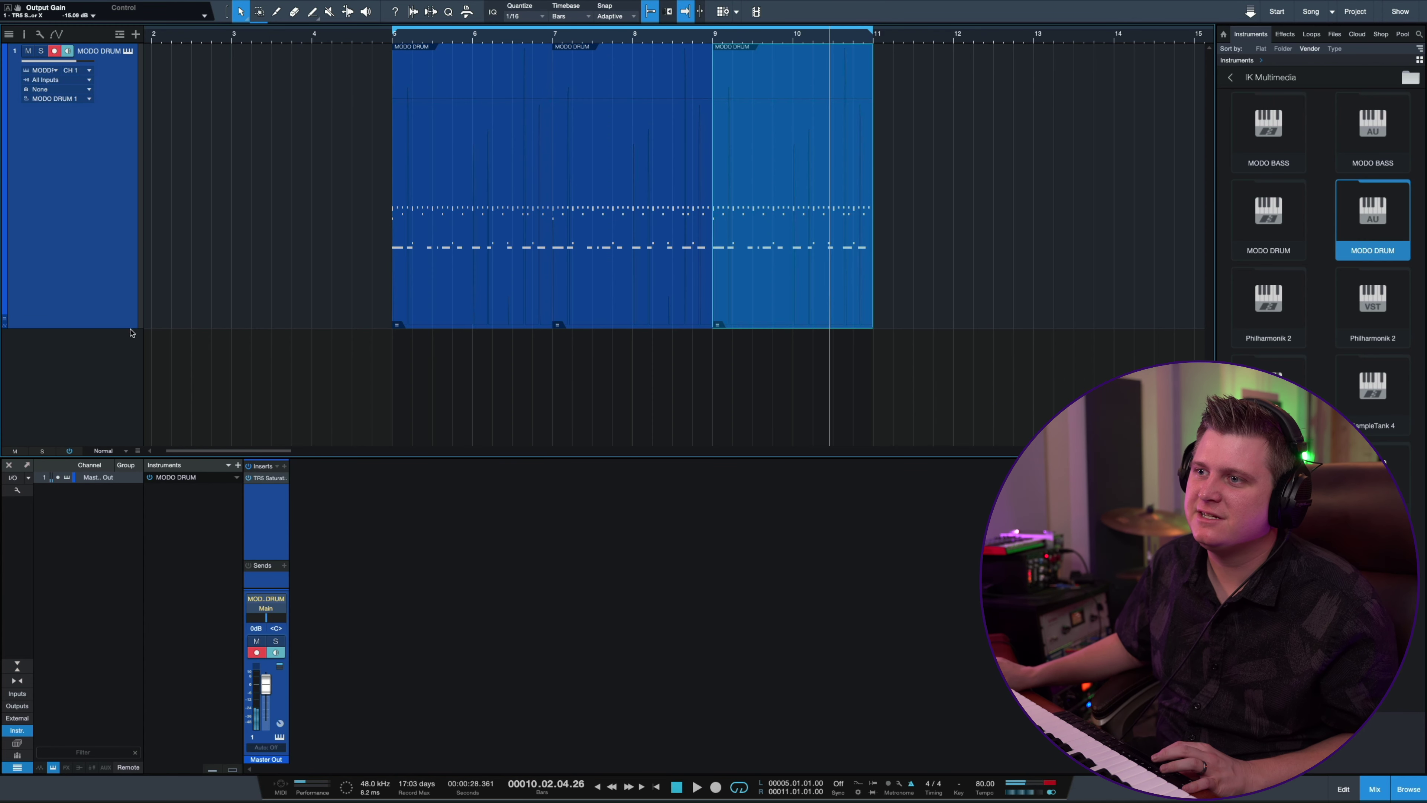
Step: Reduce the height of the MODO DRUM track and duplicate the track without its events
{"action": "left_click_drag", "start_coordinate": [129, 328], "coordinate": [147, 217]}
{"action": "right_click", "coordinate": [125, 96]}
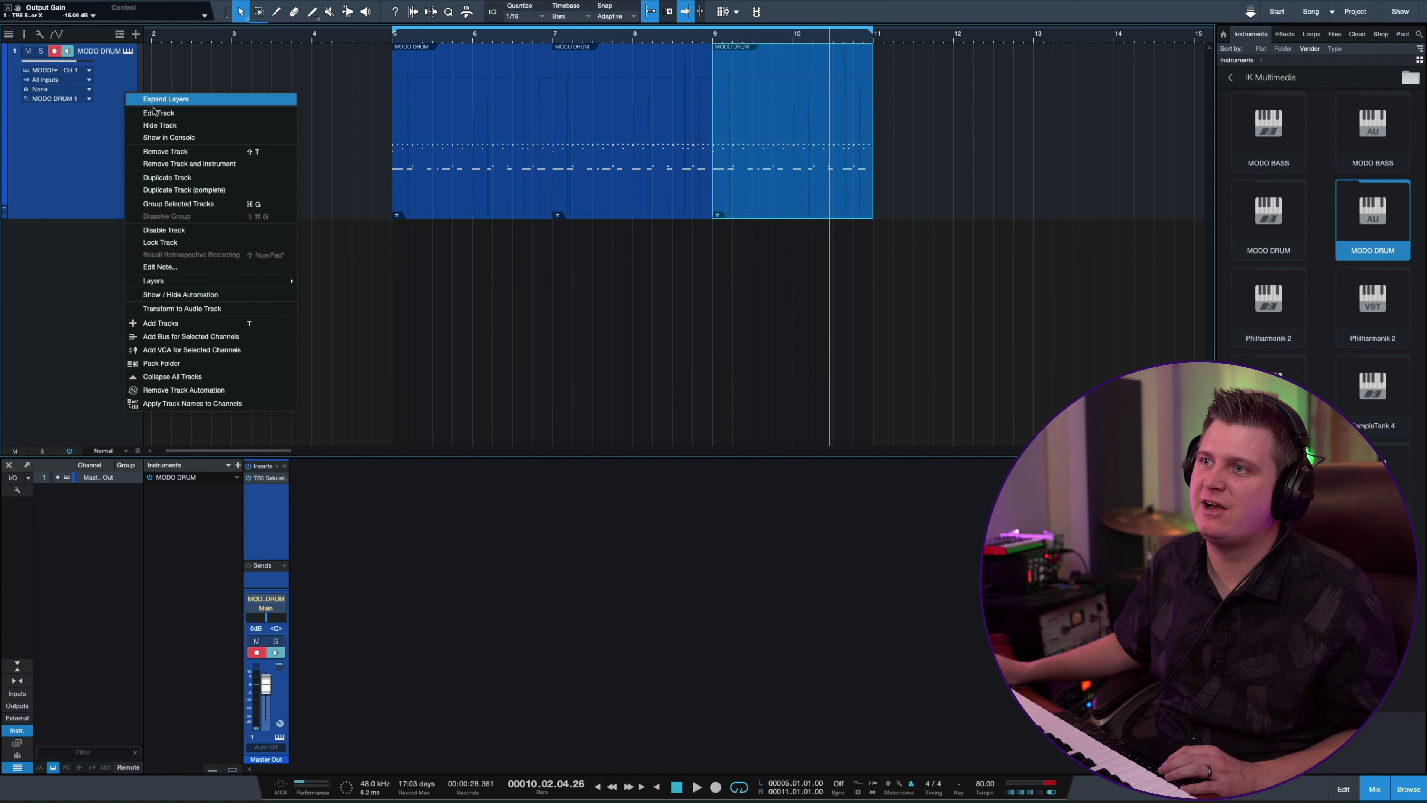
{"action": "left_click", "coordinate": [168, 164]}
Step: Copy the three drum events onto the duplicated track and increase that track's height
{"action": "left_click", "coordinate": [498, 209]}
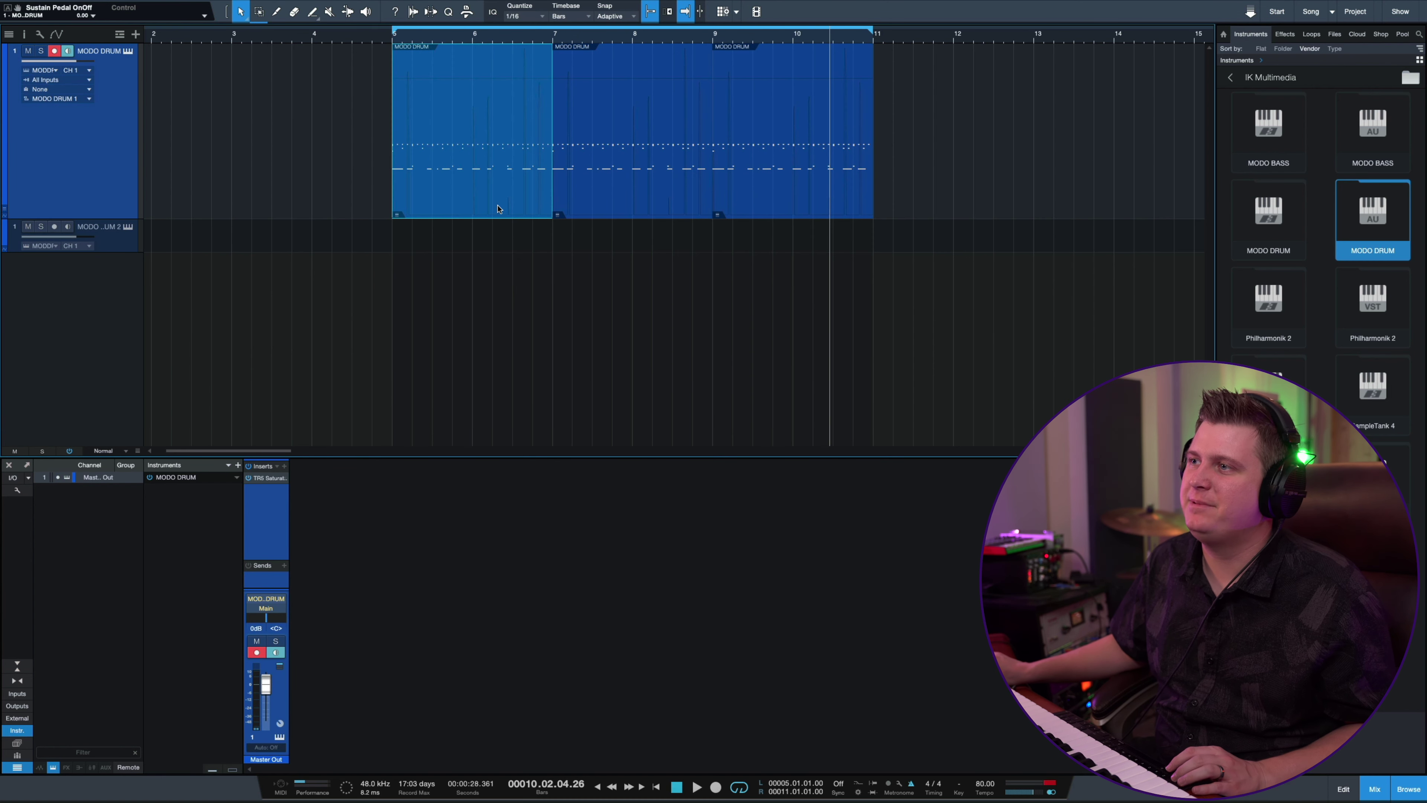
{"action": "left_click", "coordinate": [622, 204], "text": "shift"}
{"action": "left_click", "coordinate": [790, 204], "text": "shift"}
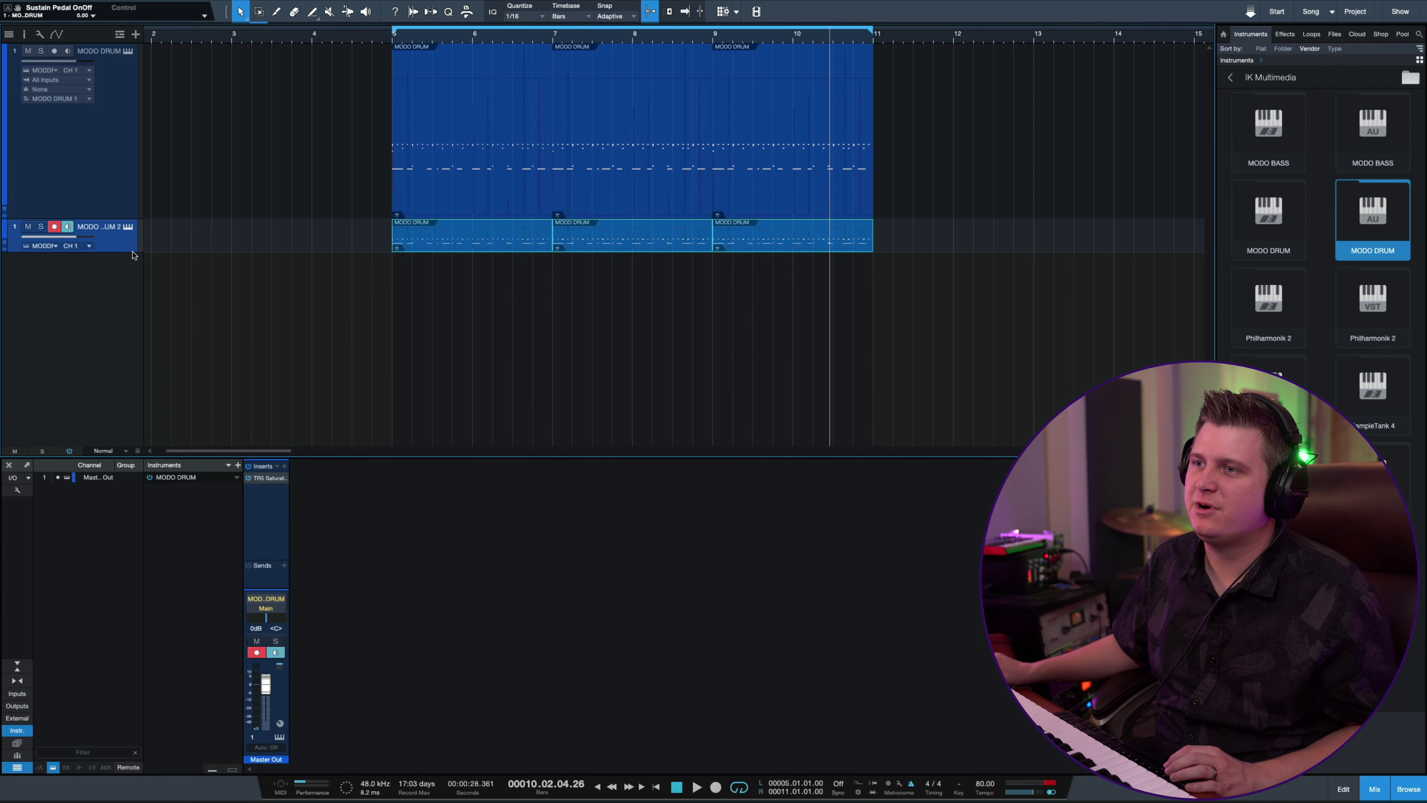
{"action": "left_click_drag", "start_coordinate": [133, 255], "coordinate": [159, 425]}
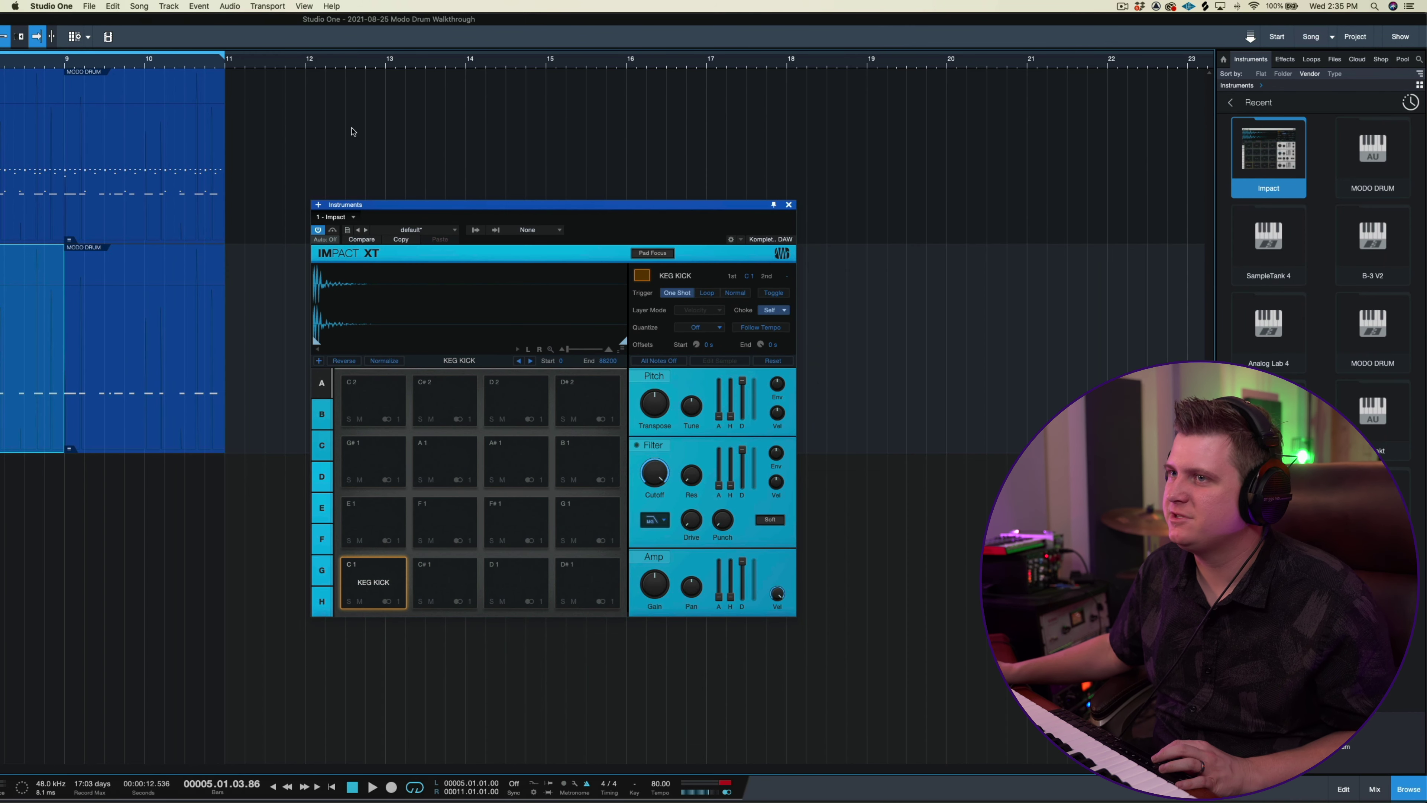
Step: Open the second track's Impact XT instrument and play the KEG KICK sample with that track soloed
{"action": "scroll", "coordinate": [396, 56], "scroll_direction": "left", "scroll_amount": 3}
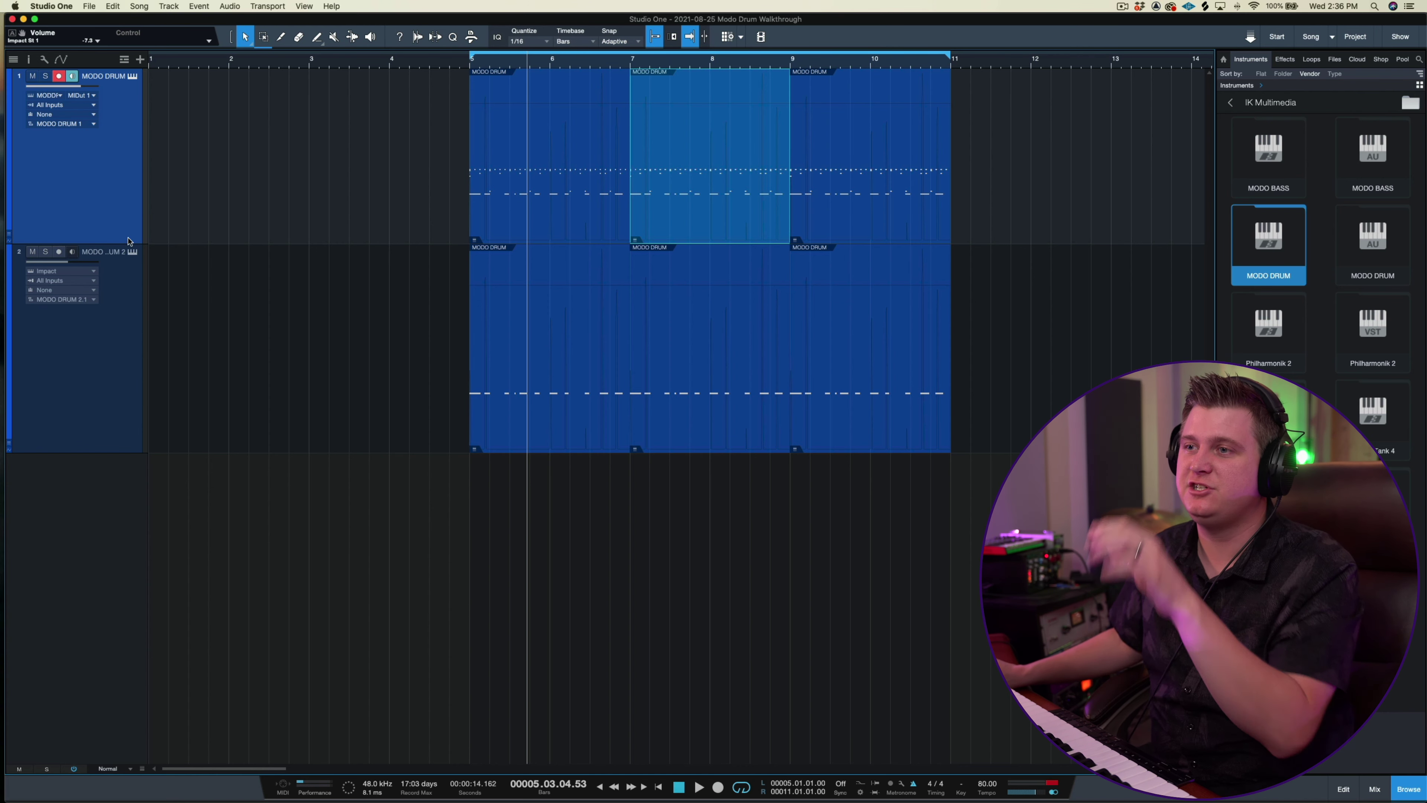
{"action": "left_click", "coordinate": [132, 254]}
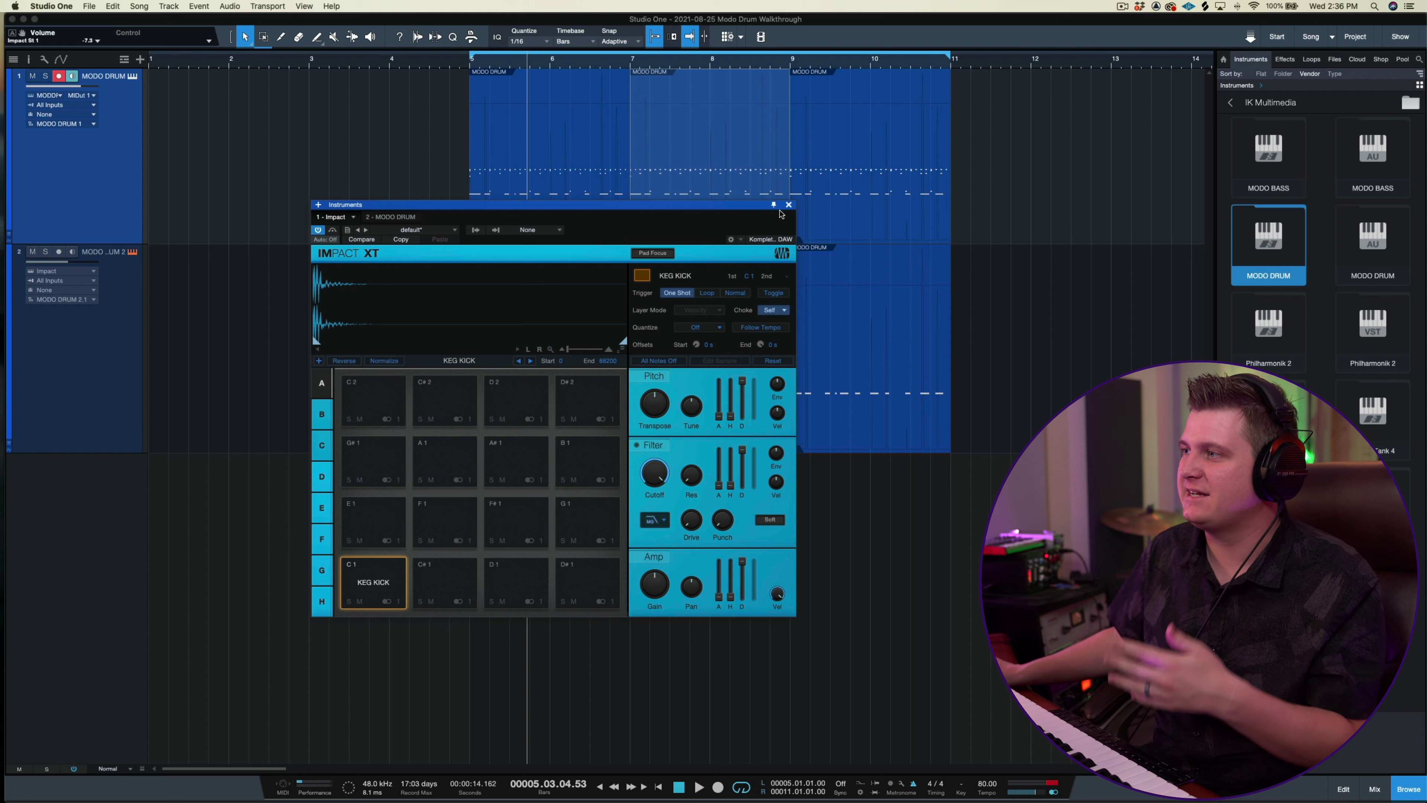
{"action": "left_click", "coordinate": [46, 252]}
{"action": "key", "text": "space"}
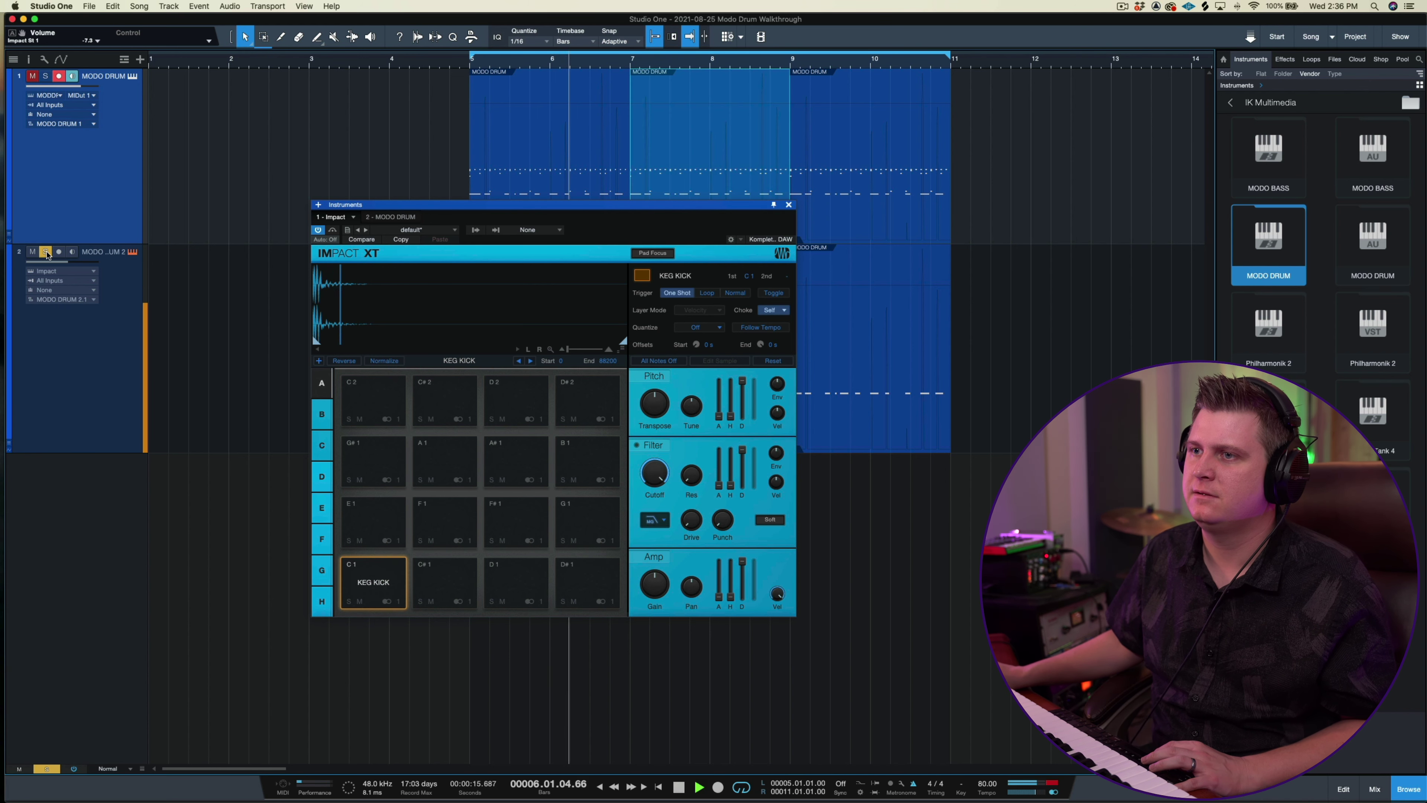
{"action": "left_click", "coordinate": [45, 252]}
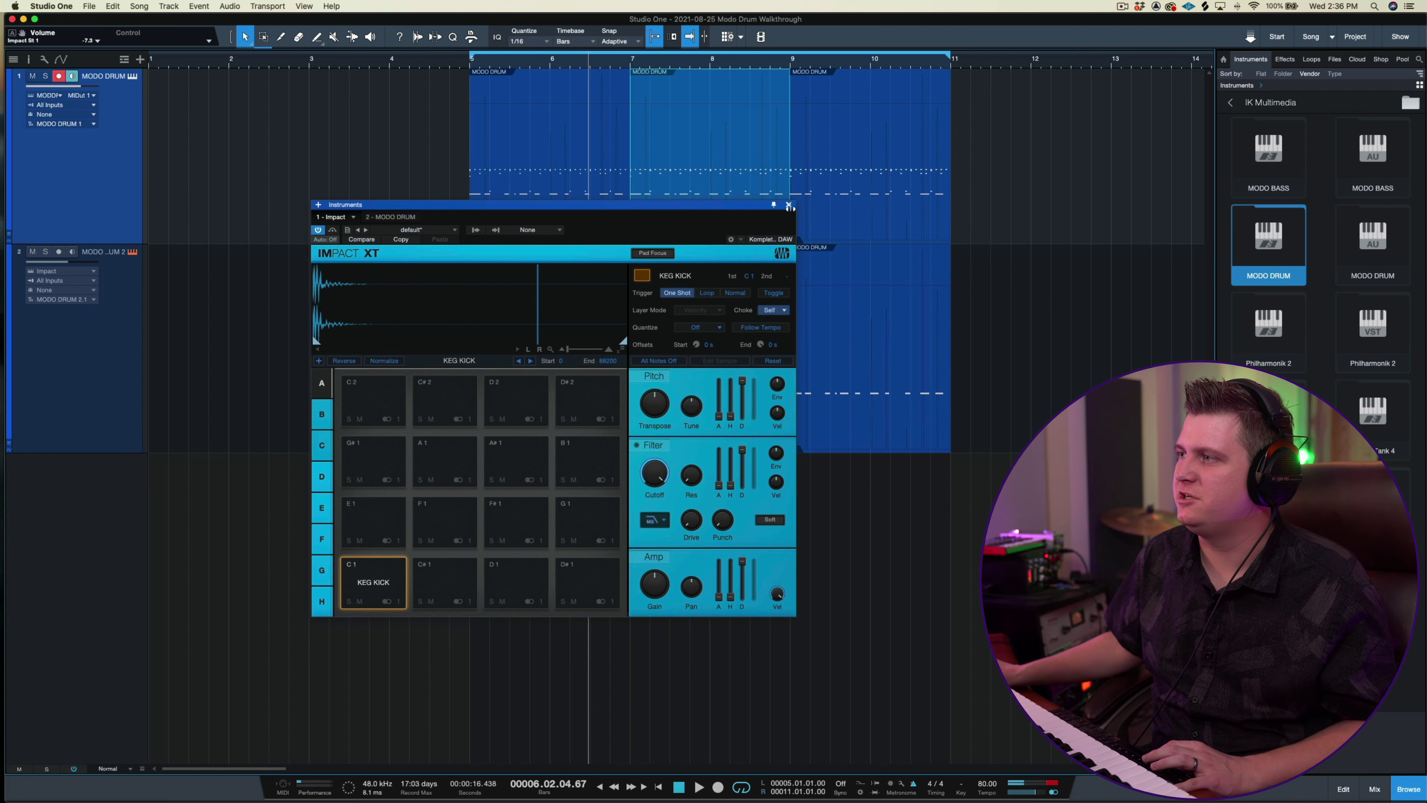
Step: Close Impact XT, play the loop from bar 5 and lower the second track's volume to -13.5 dB
{"action": "left_click", "coordinate": [789, 206]}
{"action": "left_click", "coordinate": [470, 66]}
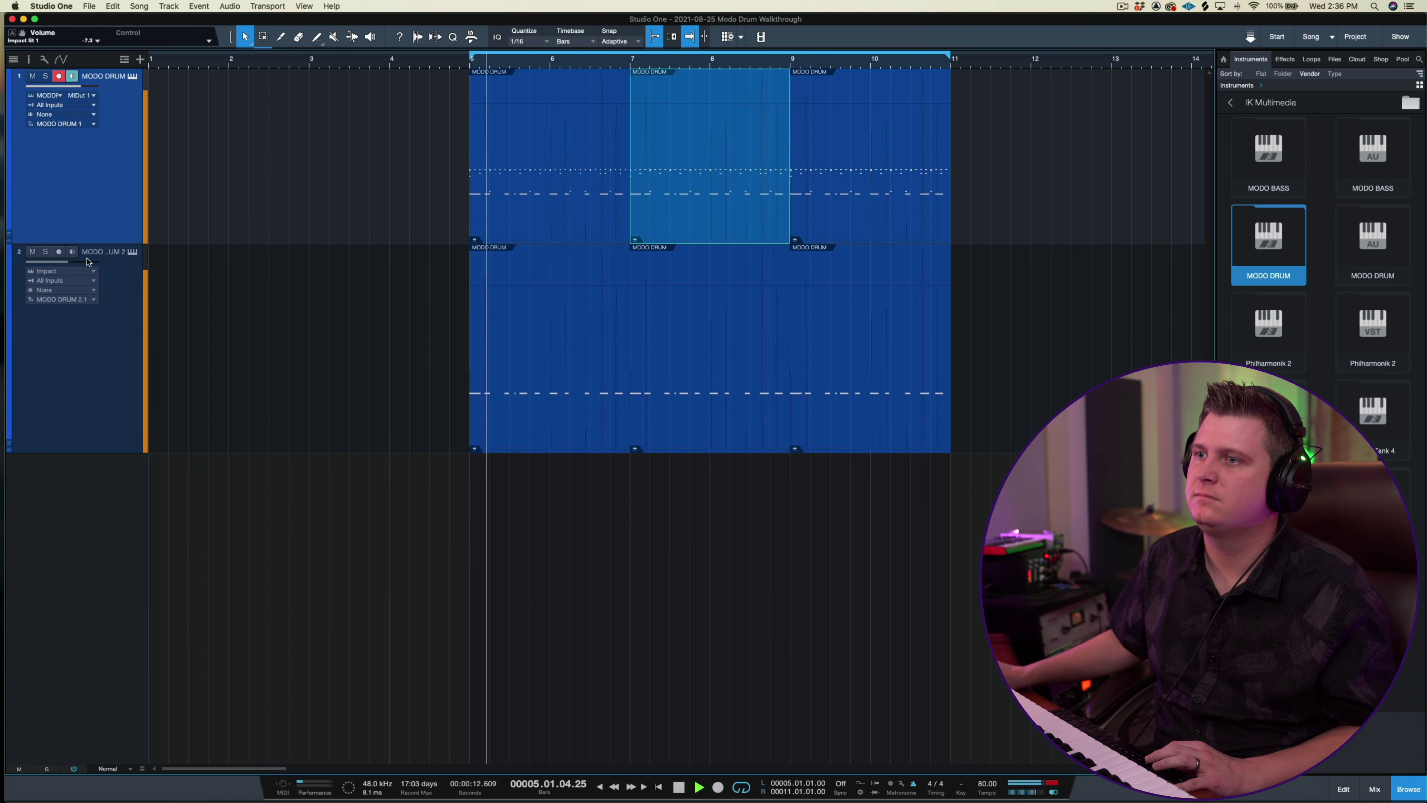
{"action": "left_click", "coordinate": [72, 271]}
{"action": "left_click_drag", "start_coordinate": [72, 271], "coordinate": [68, 283]}
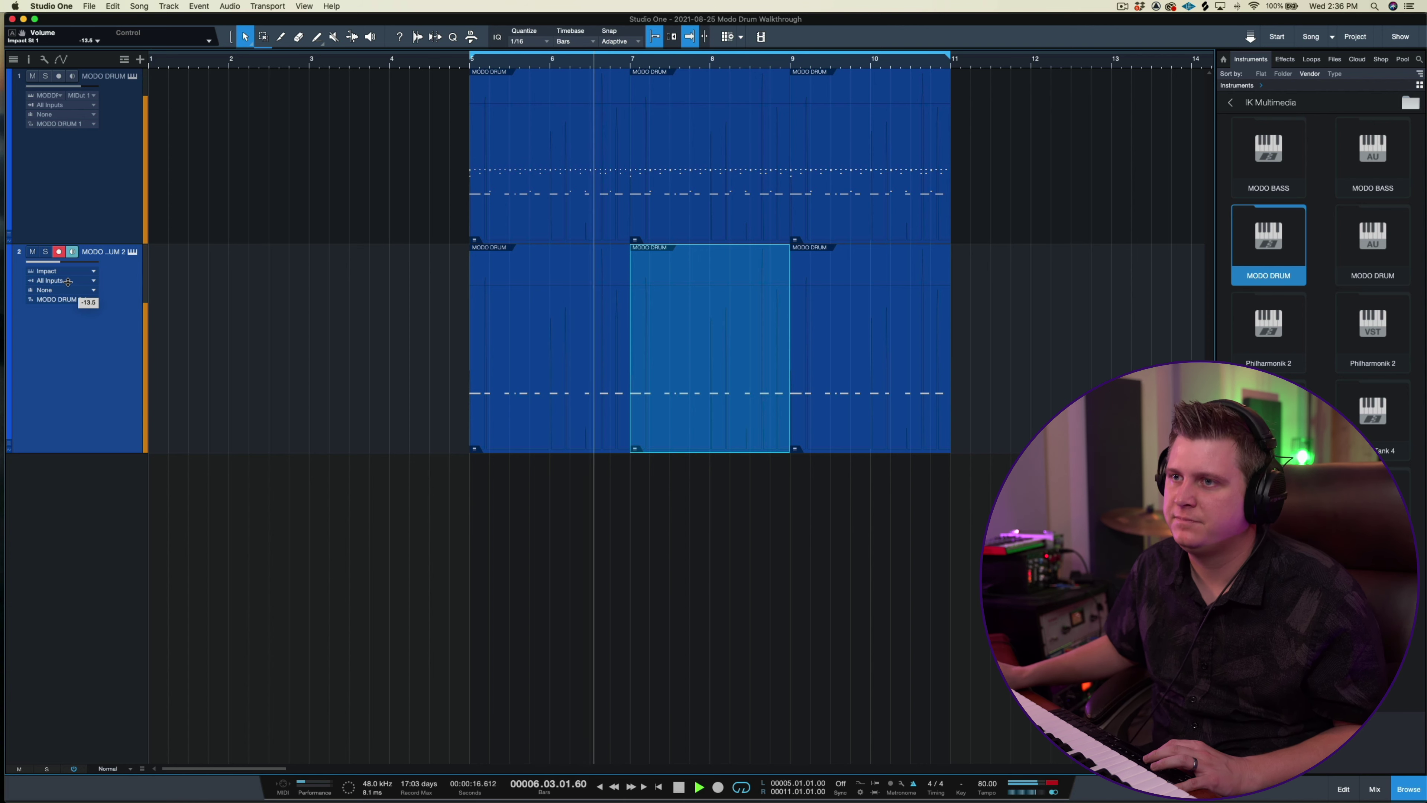
Step: Compare the loop with the kick layer track muted and unmuted, and raise its volume to about -4.8 dB
{"action": "left_click", "coordinate": [34, 253]}
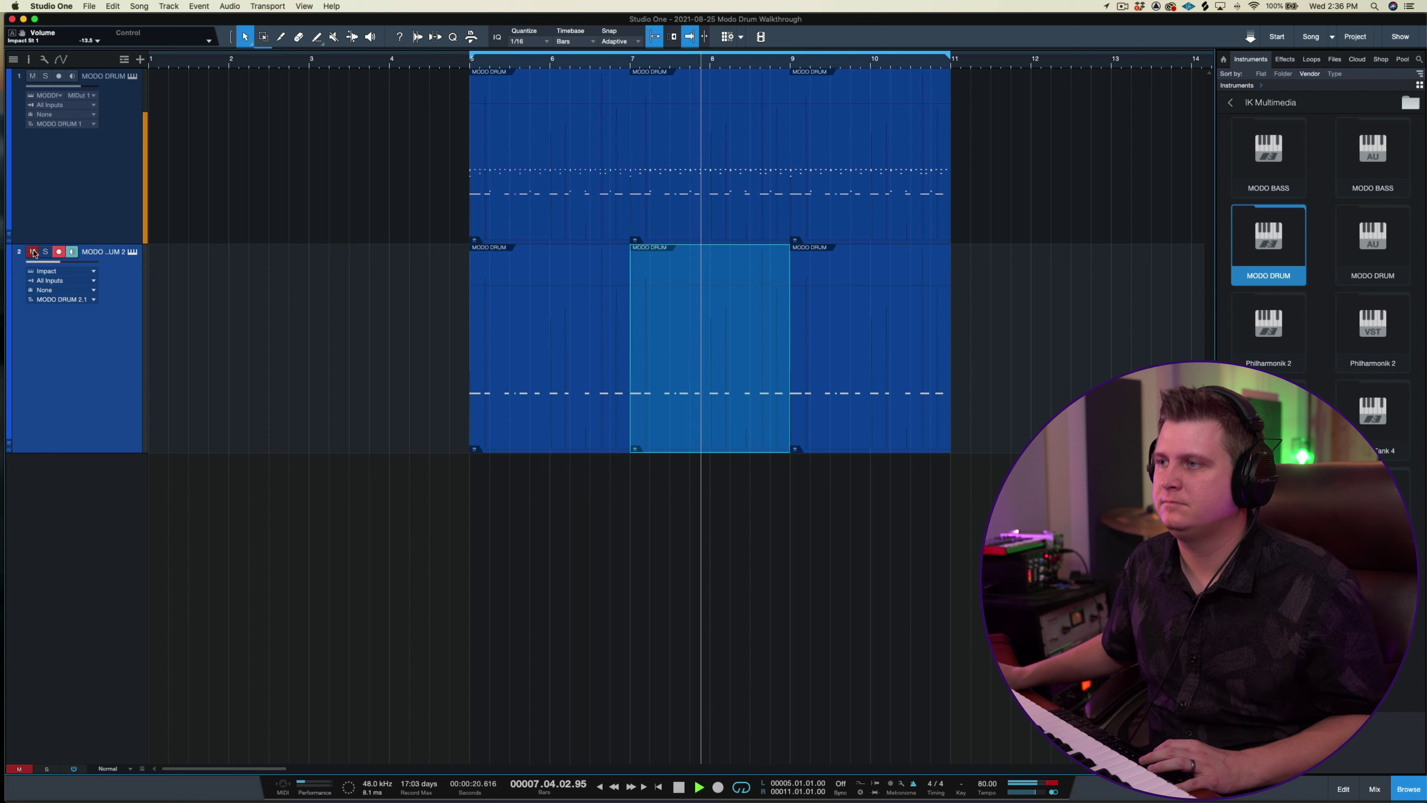
{"action": "left_click", "coordinate": [34, 252]}
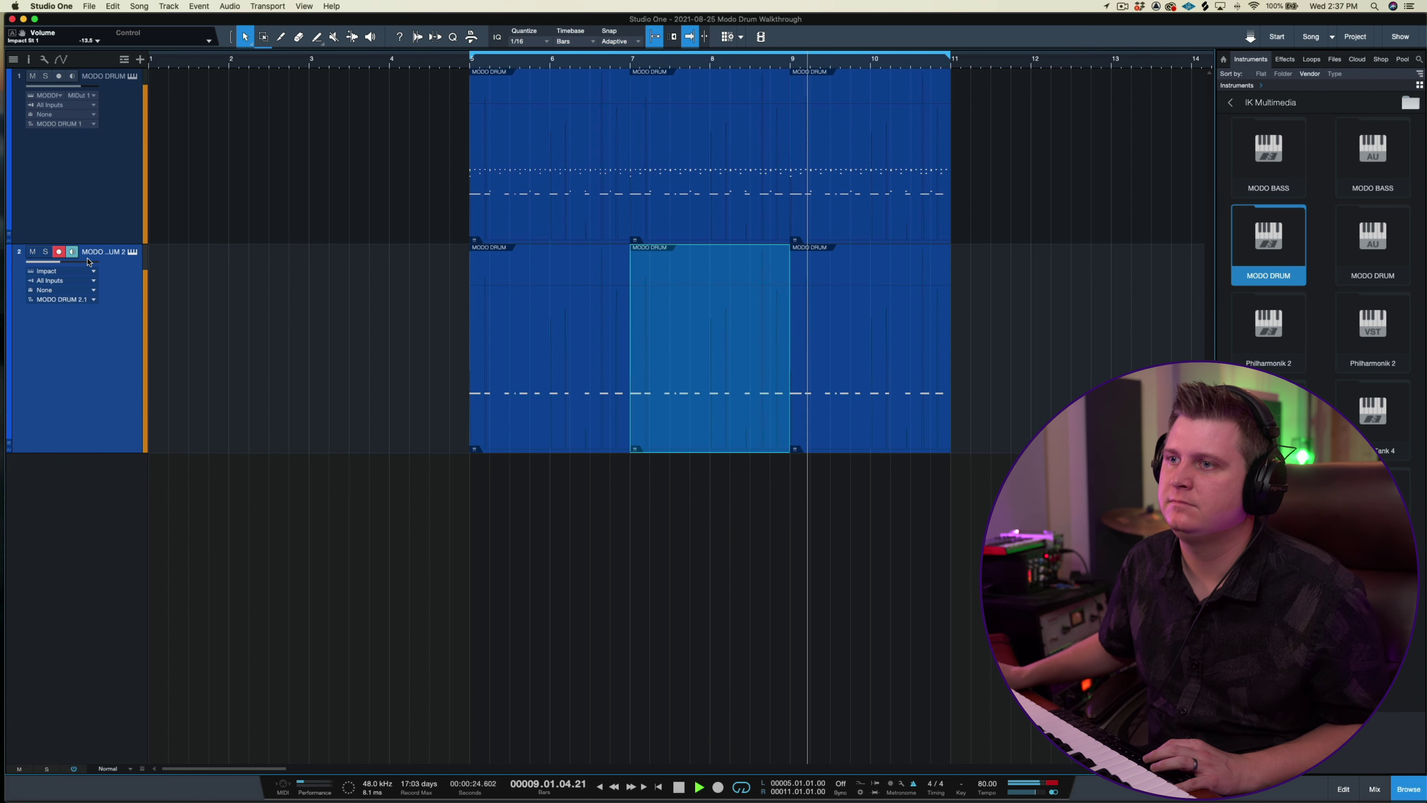
{"action": "left_click_drag", "start_coordinate": [60, 261], "coordinate": [80, 229]}
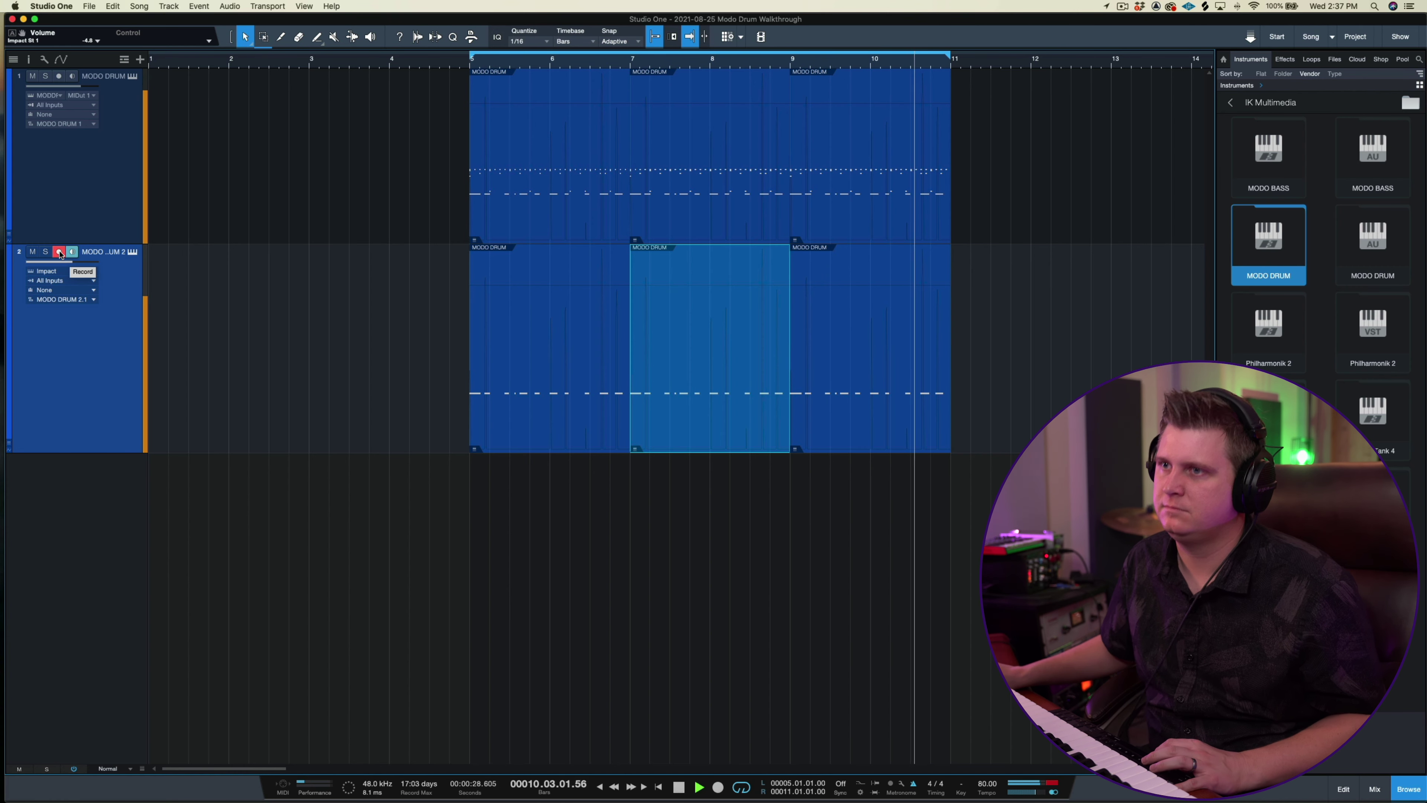
{"action": "key", "text": "space"}
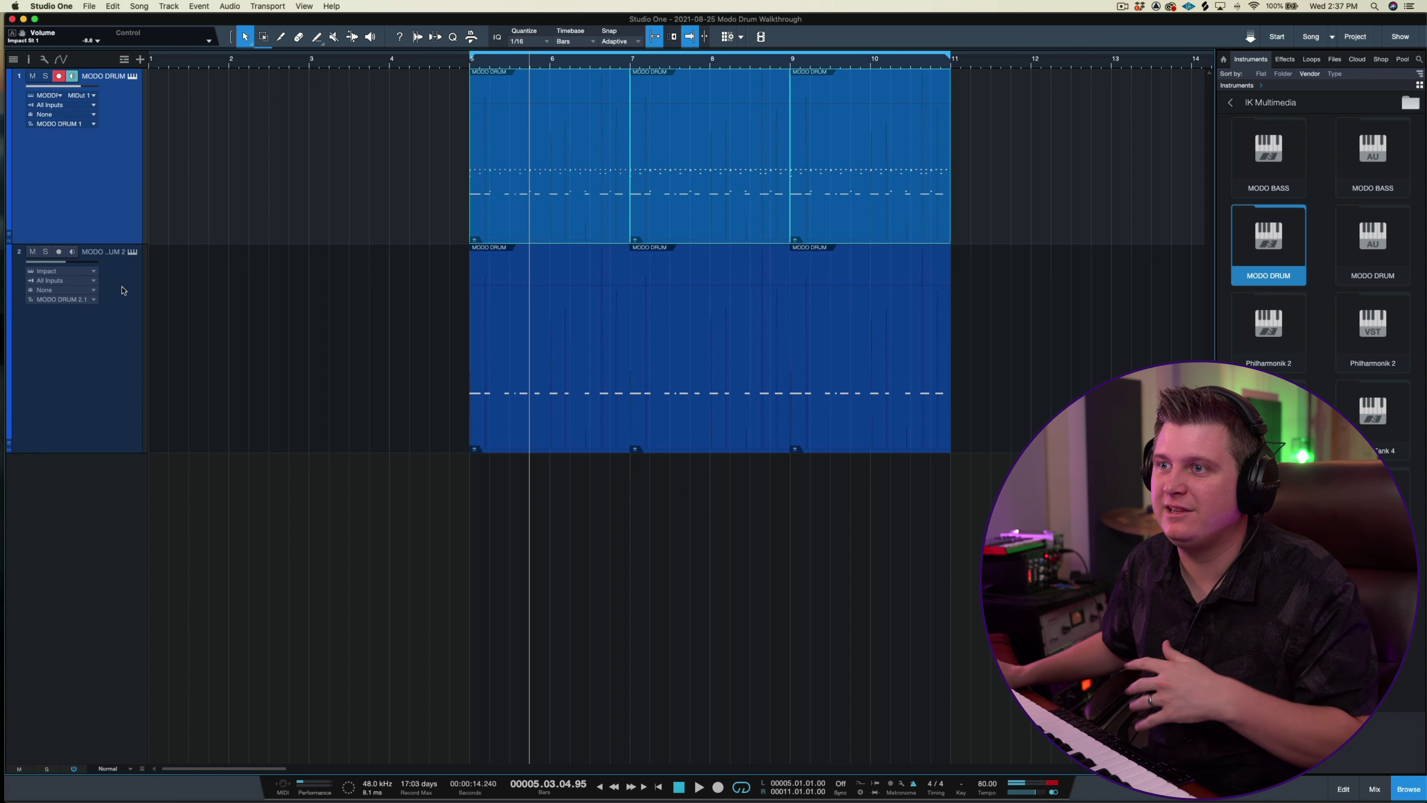
Step: Open MODO DRUM and audition the Jazzy, Rock Custom and Grungy models over the loop, ending on Djentleman
{"action": "left_click", "coordinate": [123, 290]}
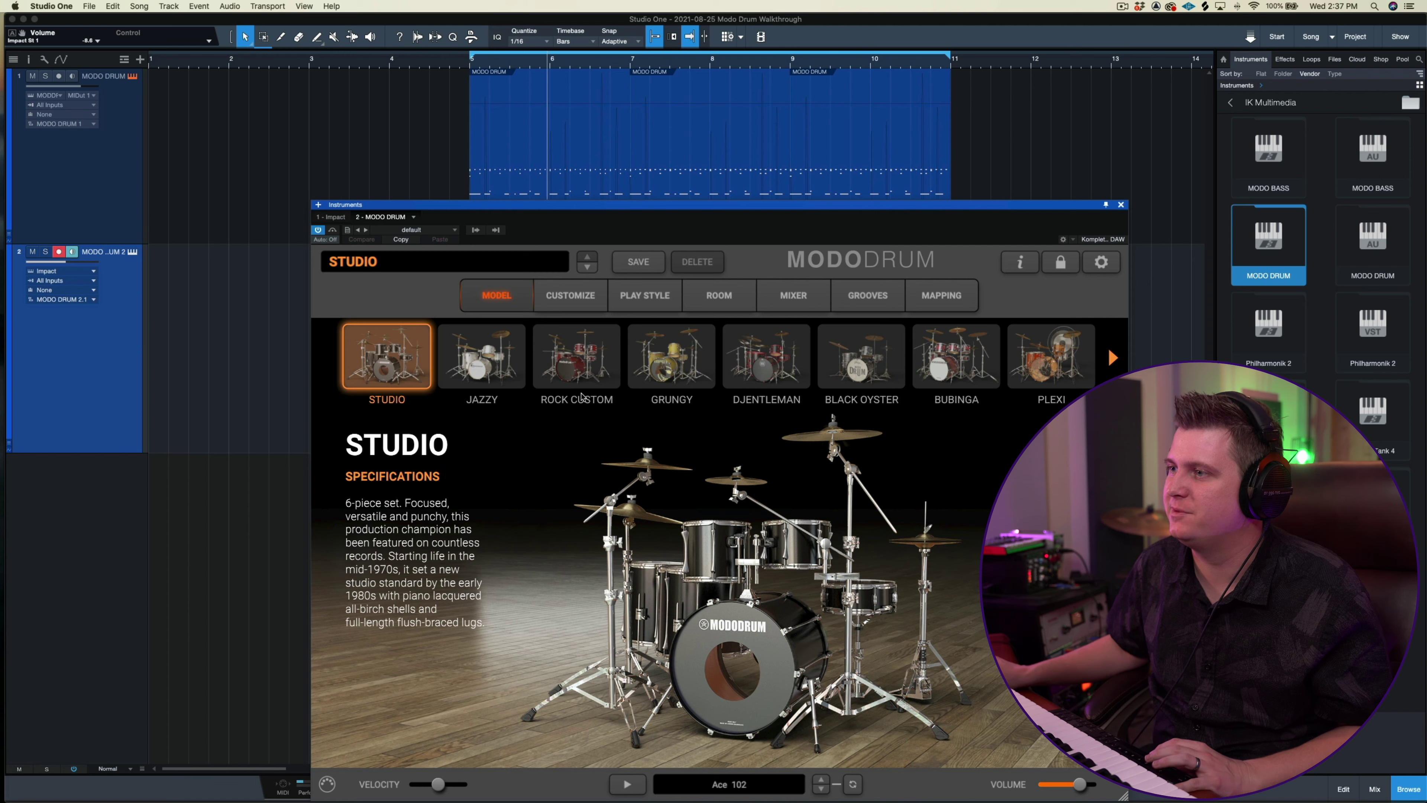
{"action": "left_click", "coordinate": [482, 356]}
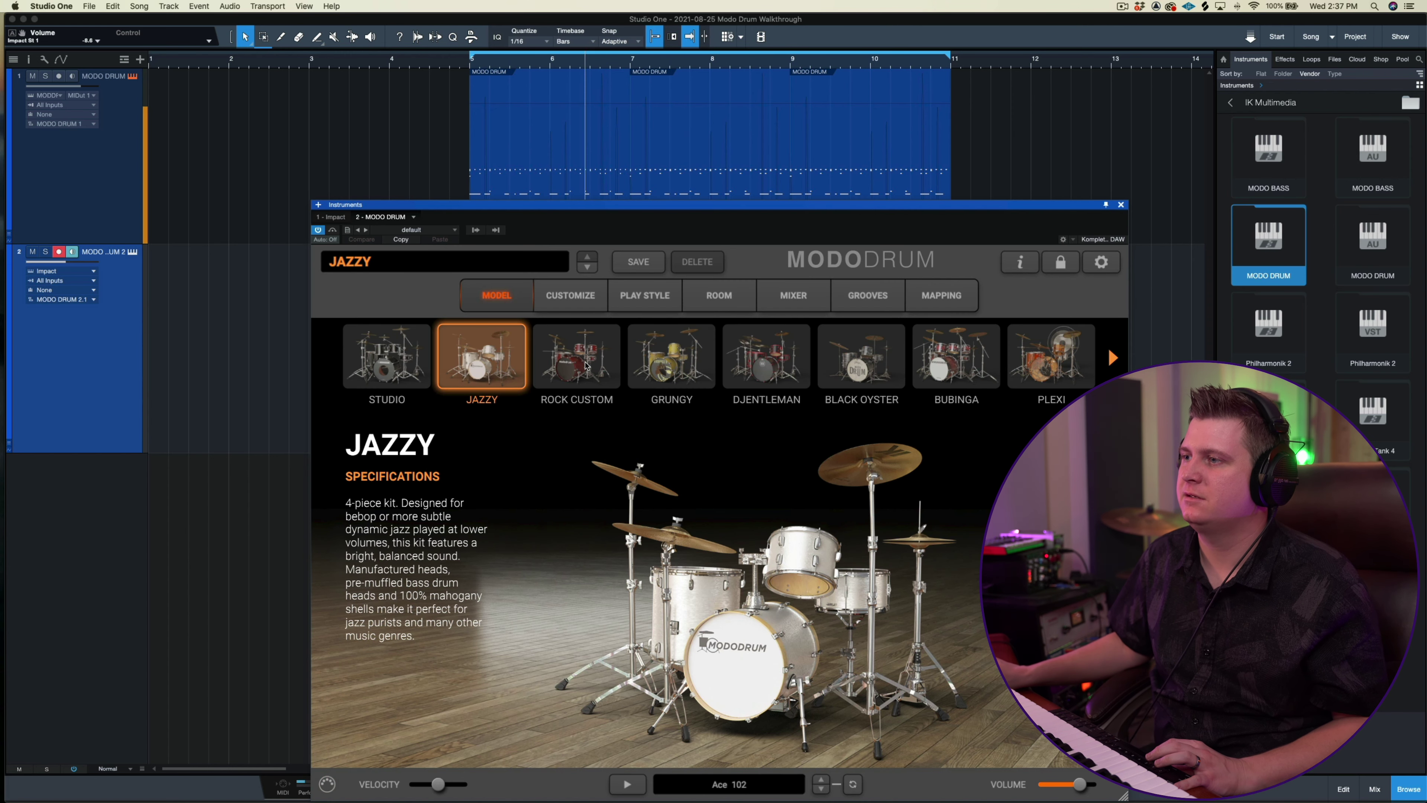
{"action": "left_click", "coordinate": [585, 364]}
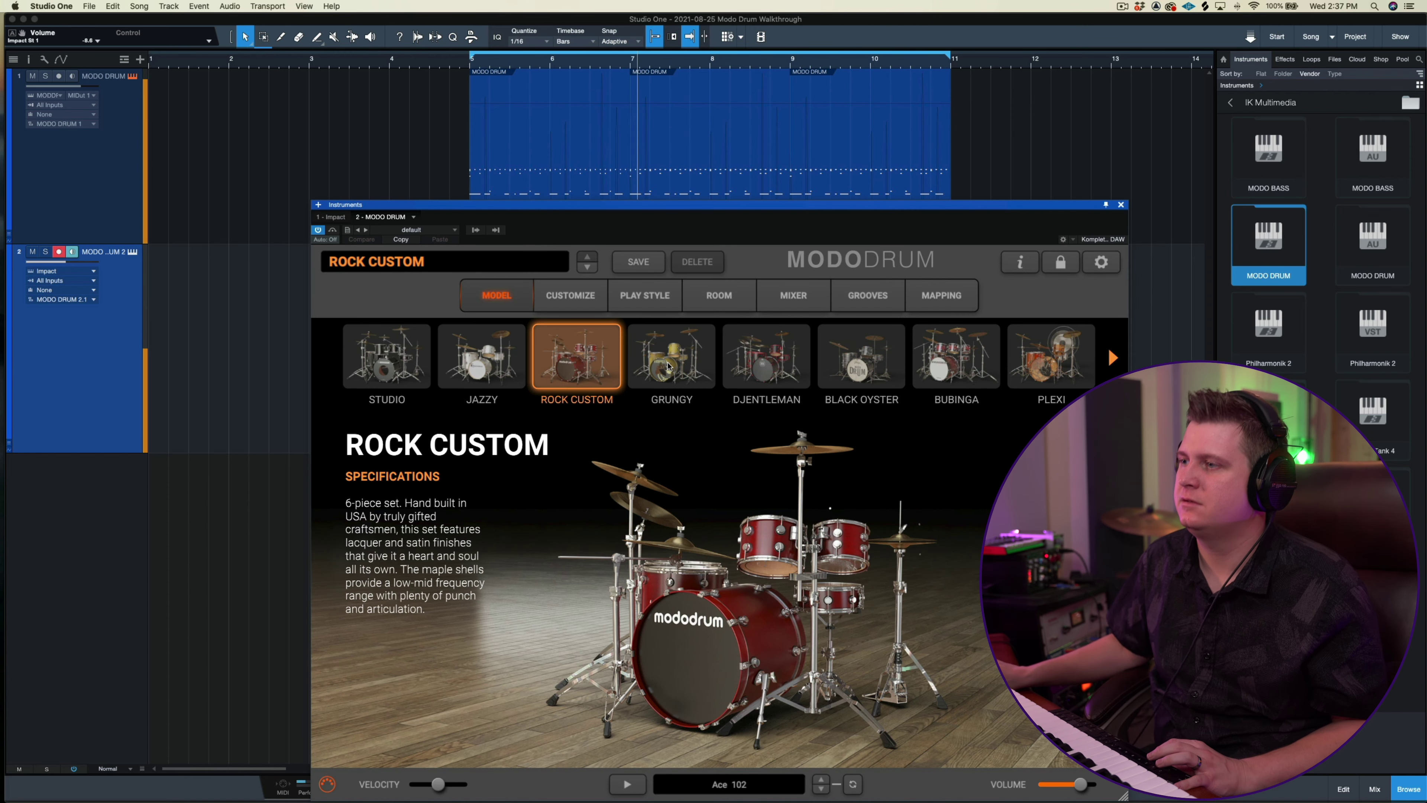
{"action": "left_click", "coordinate": [669, 365]}
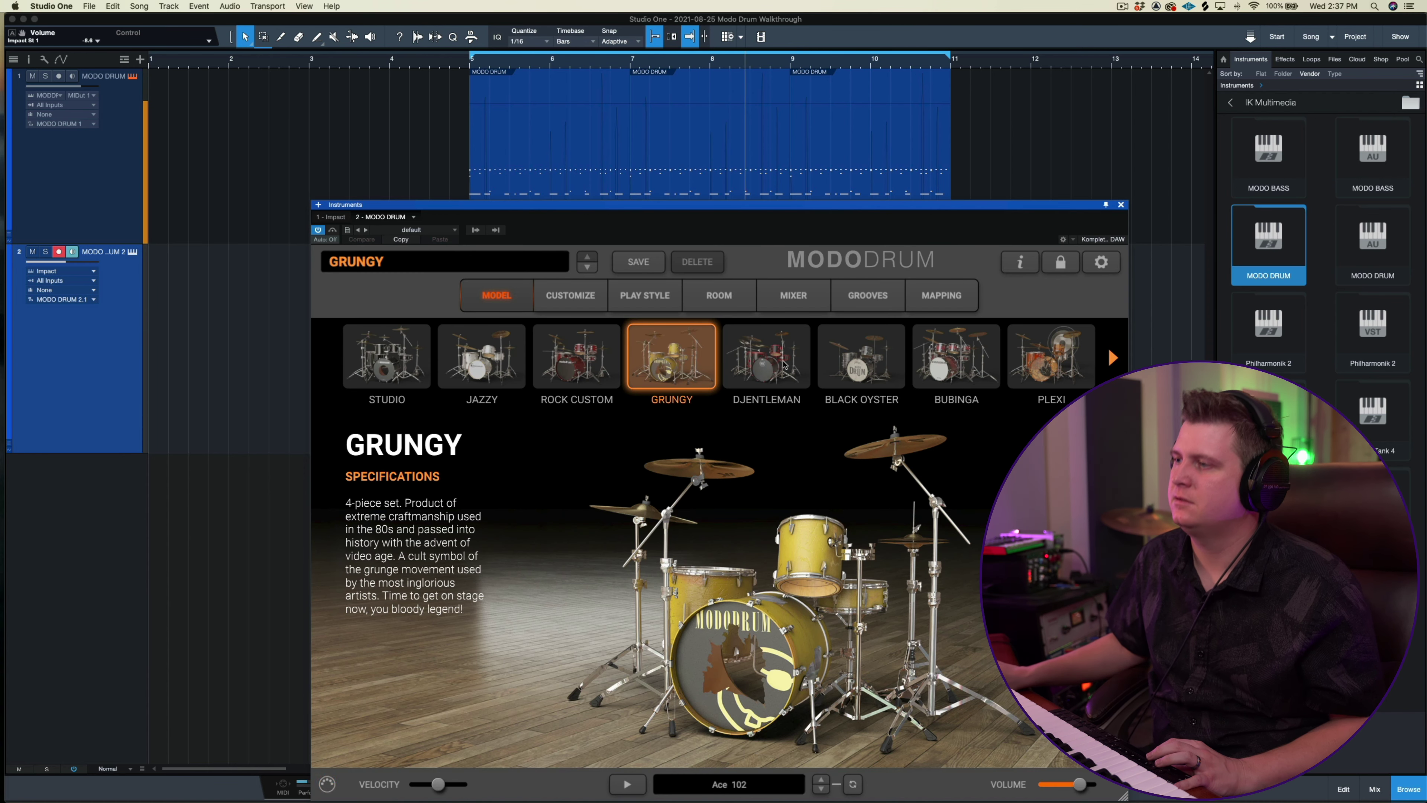
{"action": "left_click", "coordinate": [783, 360]}
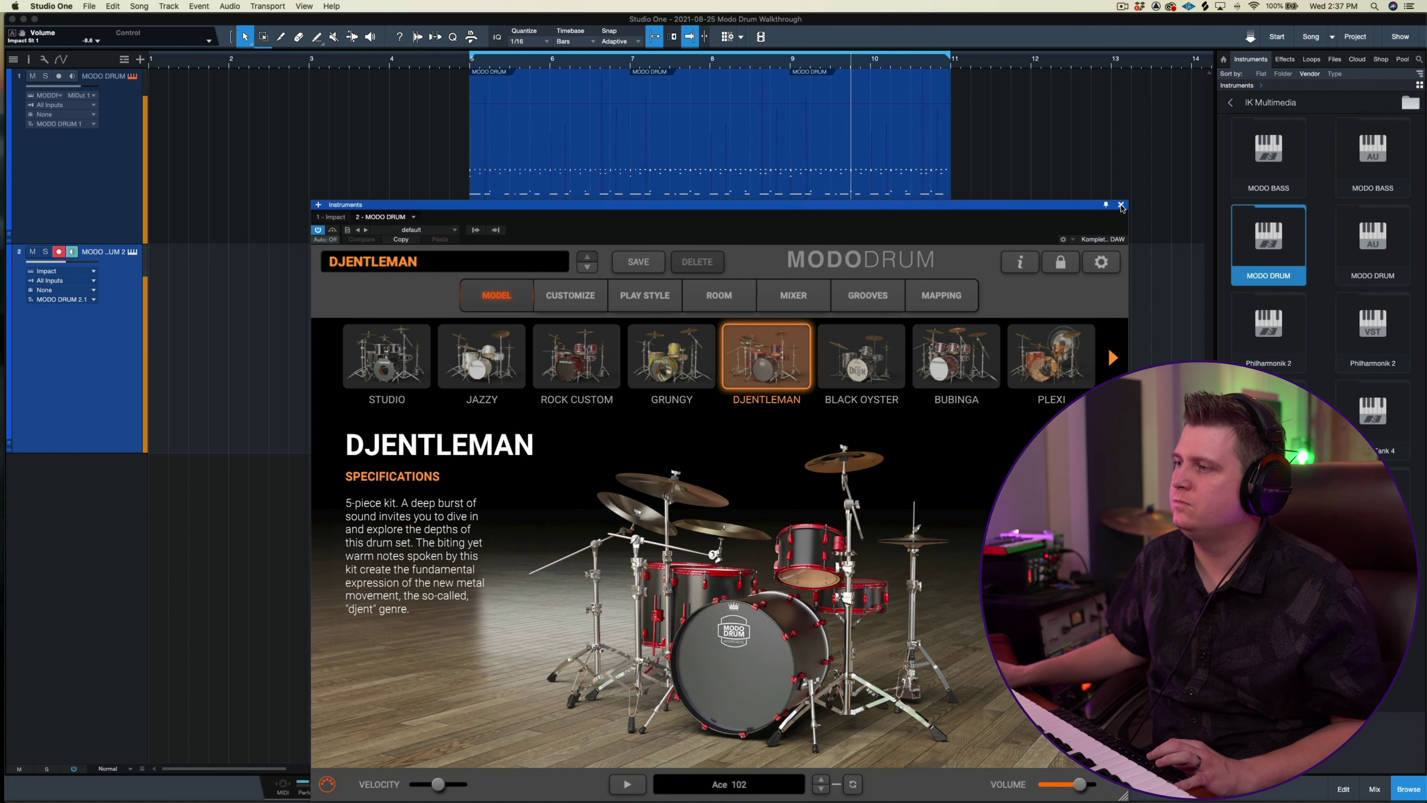
Step: Compare the Djentleman loop with the kick layer track muted and unmuted, set that track's volume to about -5.6 dB, and stop playback
{"action": "left_click", "coordinate": [1120, 205]}
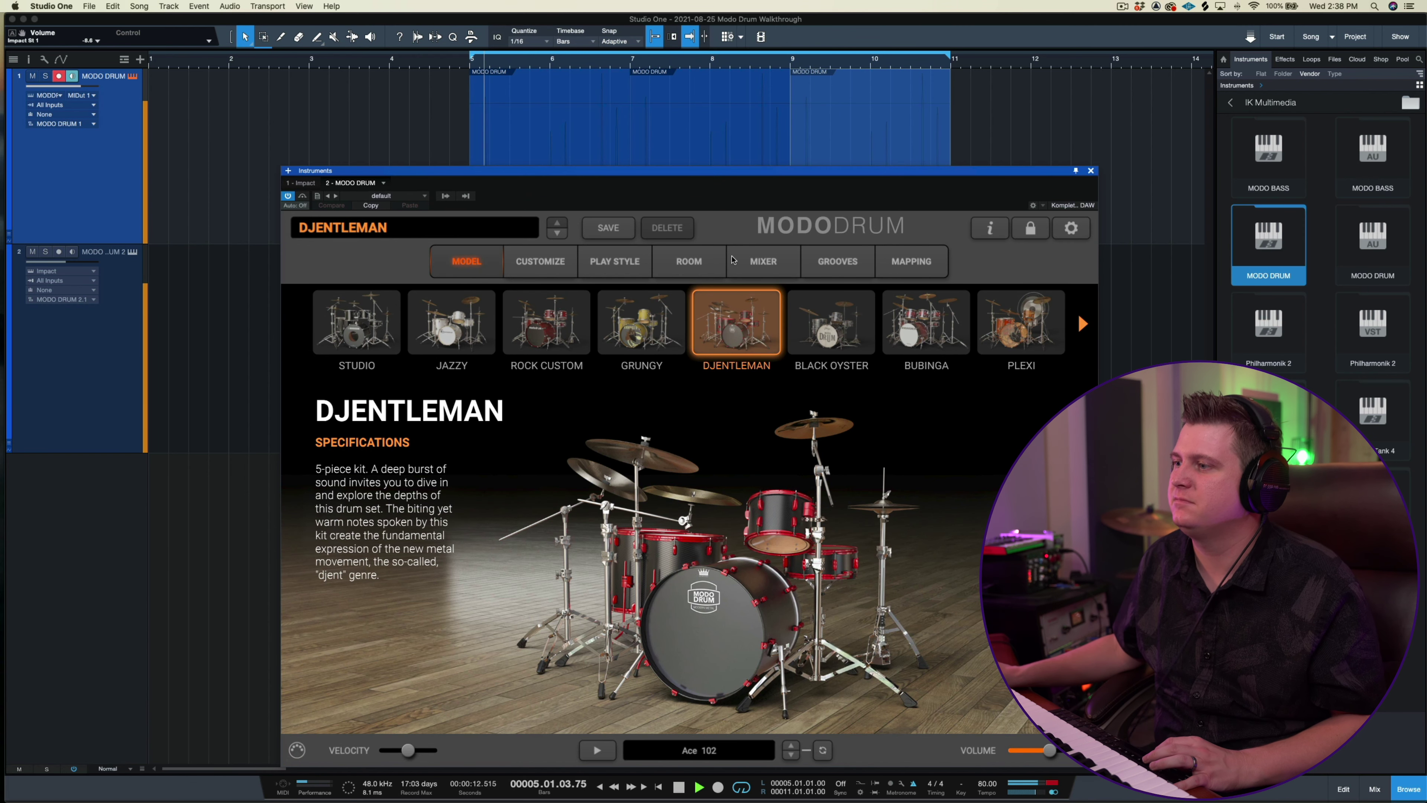
{"action": "left_click", "coordinate": [32, 252]}
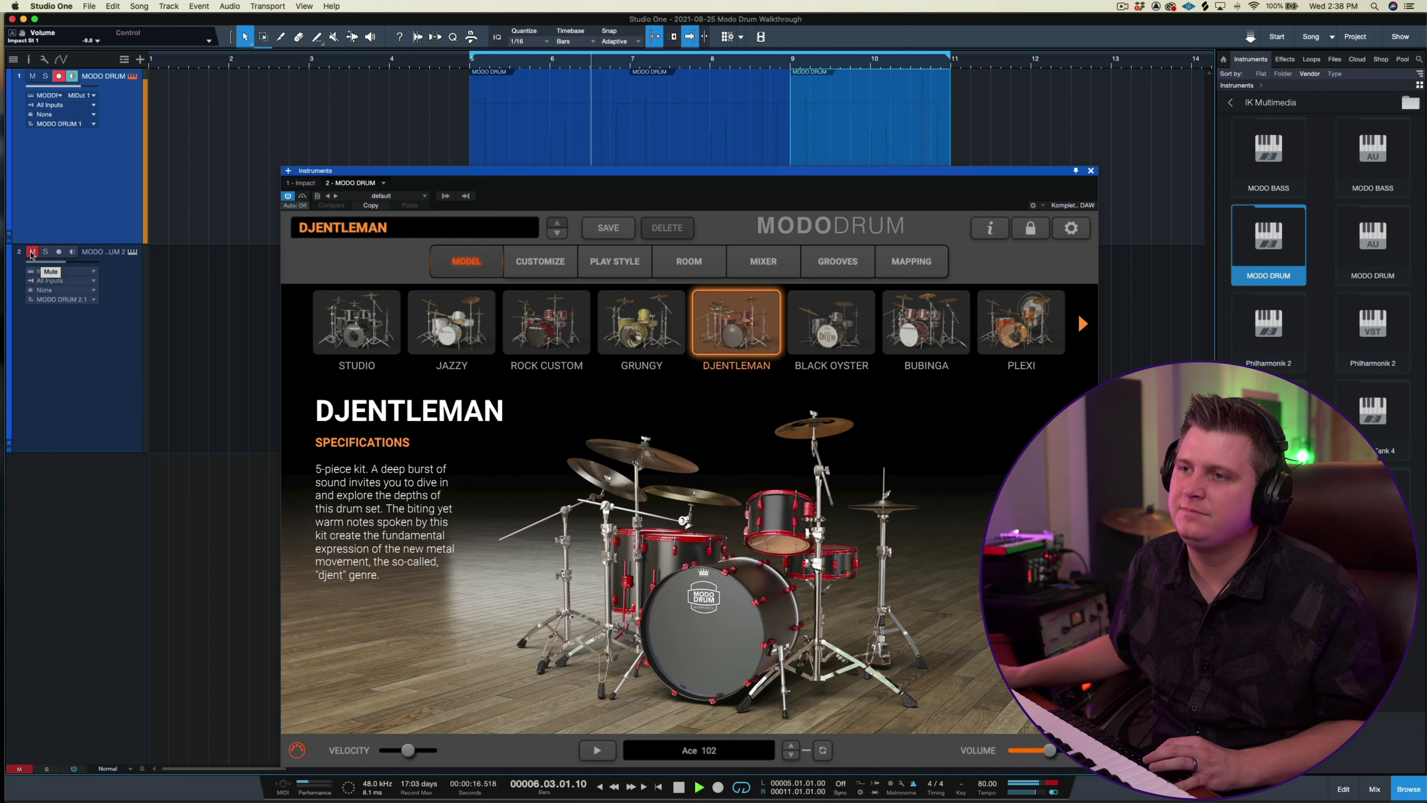
{"action": "left_click", "coordinate": [31, 253]}
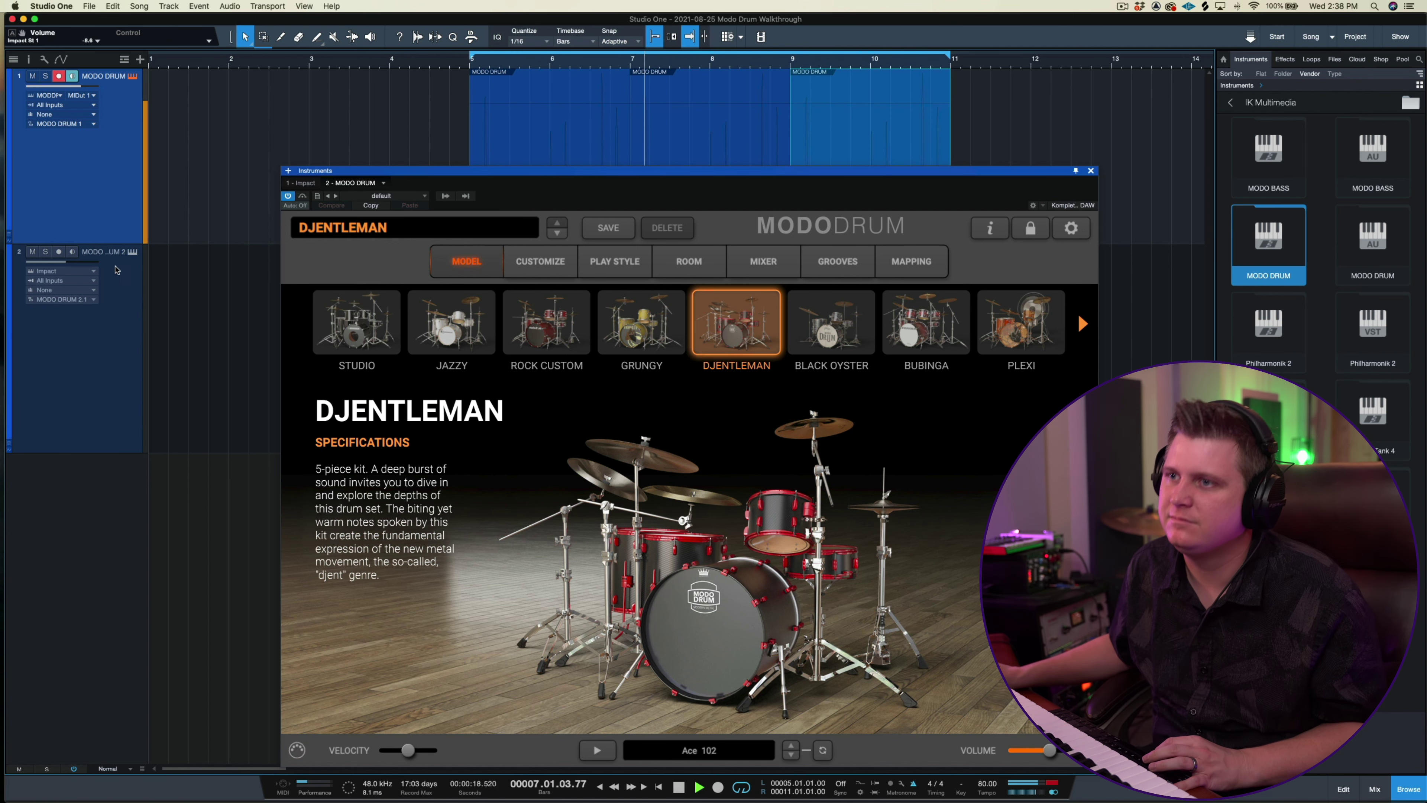
{"action": "left_click_drag", "start_coordinate": [88, 262], "coordinate": [97, 241]}
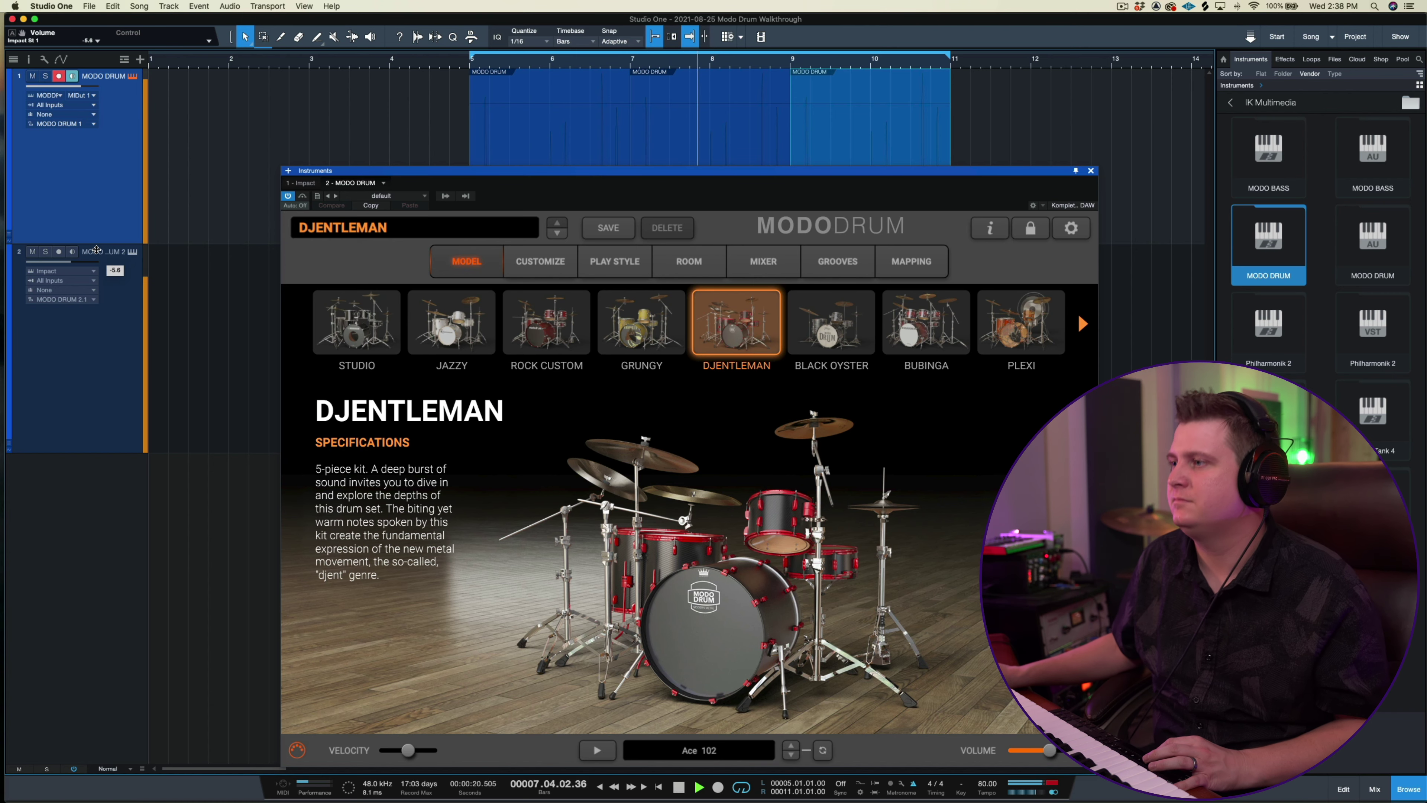
{"action": "left_click", "coordinate": [1091, 170]}
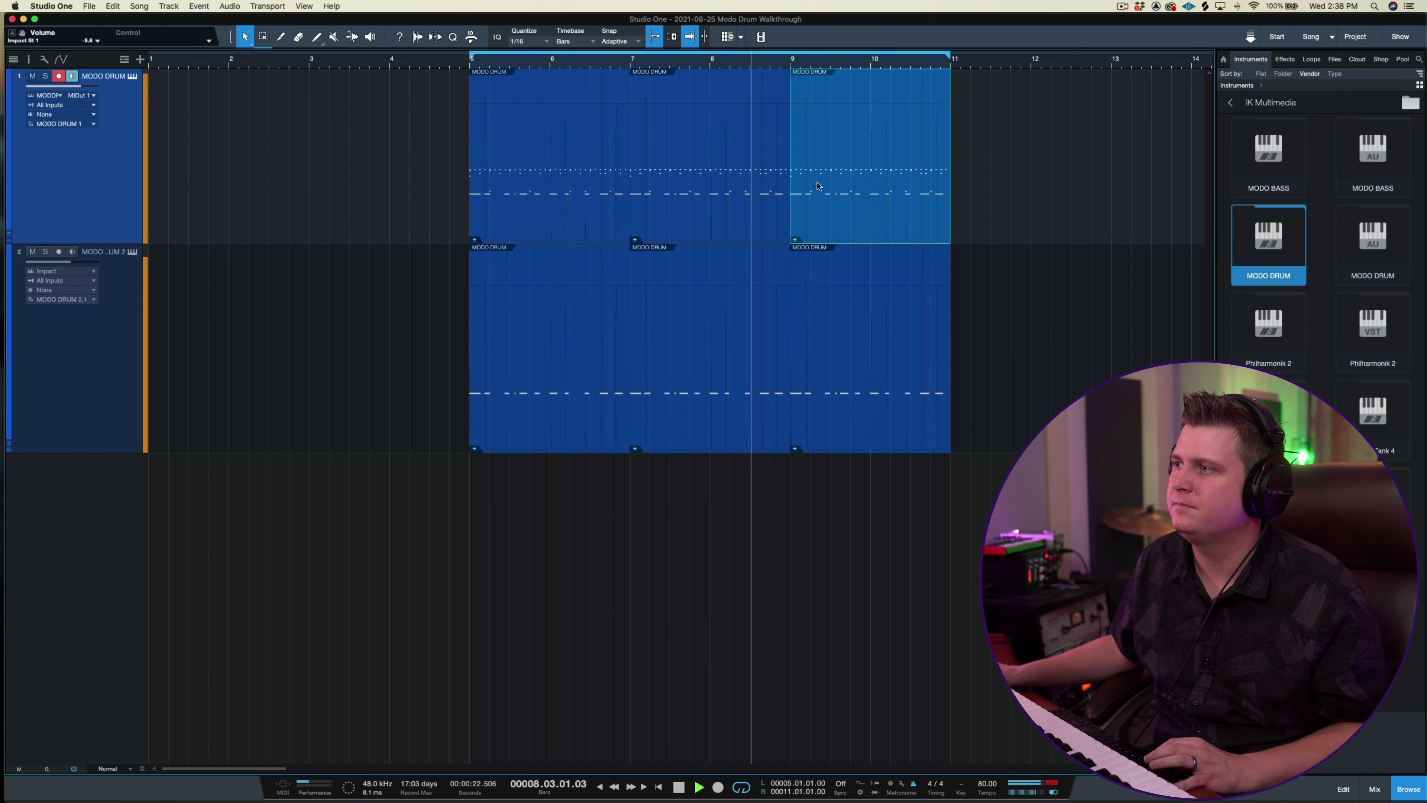
{"action": "key", "text": "space"}
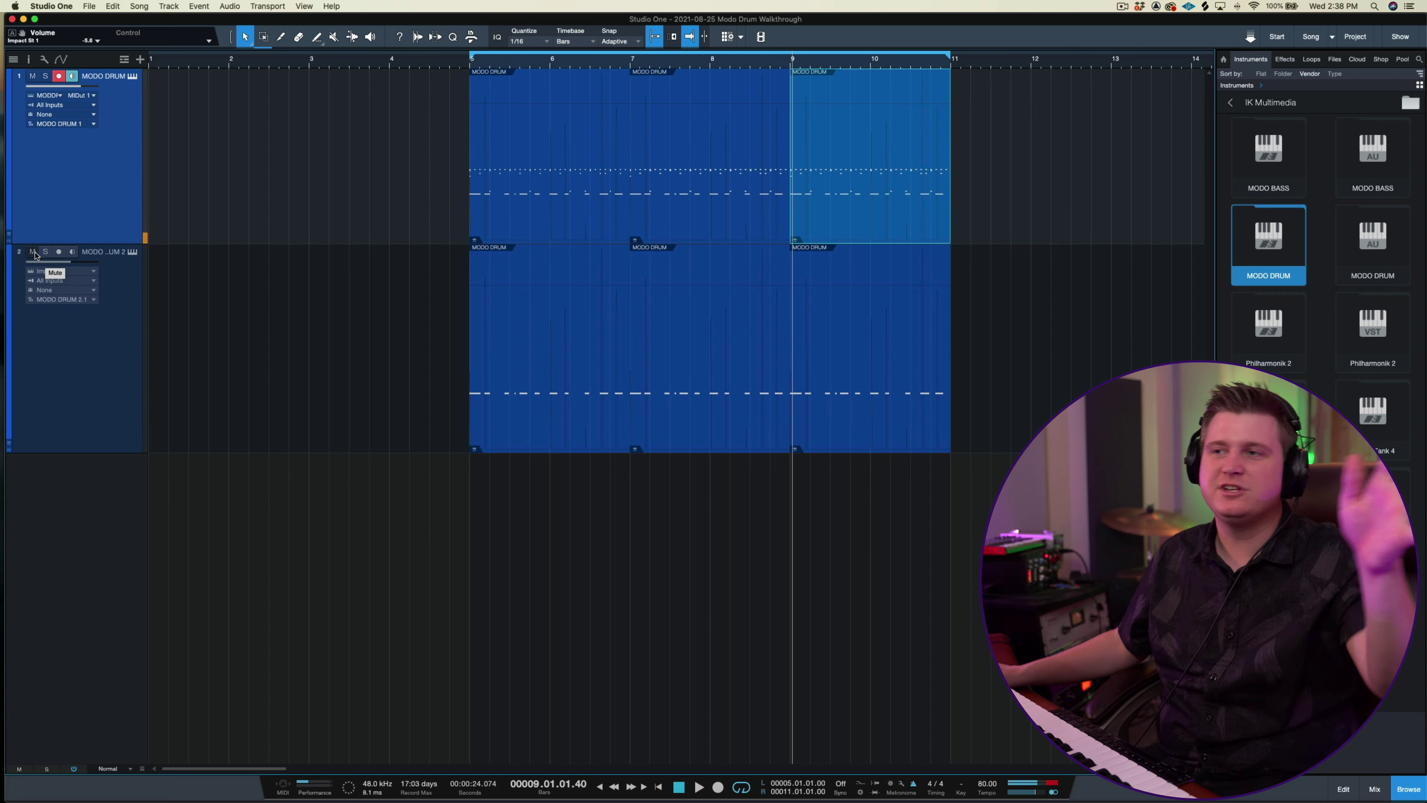
Step: Show the mixing console and enable MODO DRUM's outputs 3-4, 5-6, 7-8, 9-10 and 11-12
{"action": "left_click", "coordinate": [92, 339]}
{"action": "left_click", "coordinate": [104, 128]}
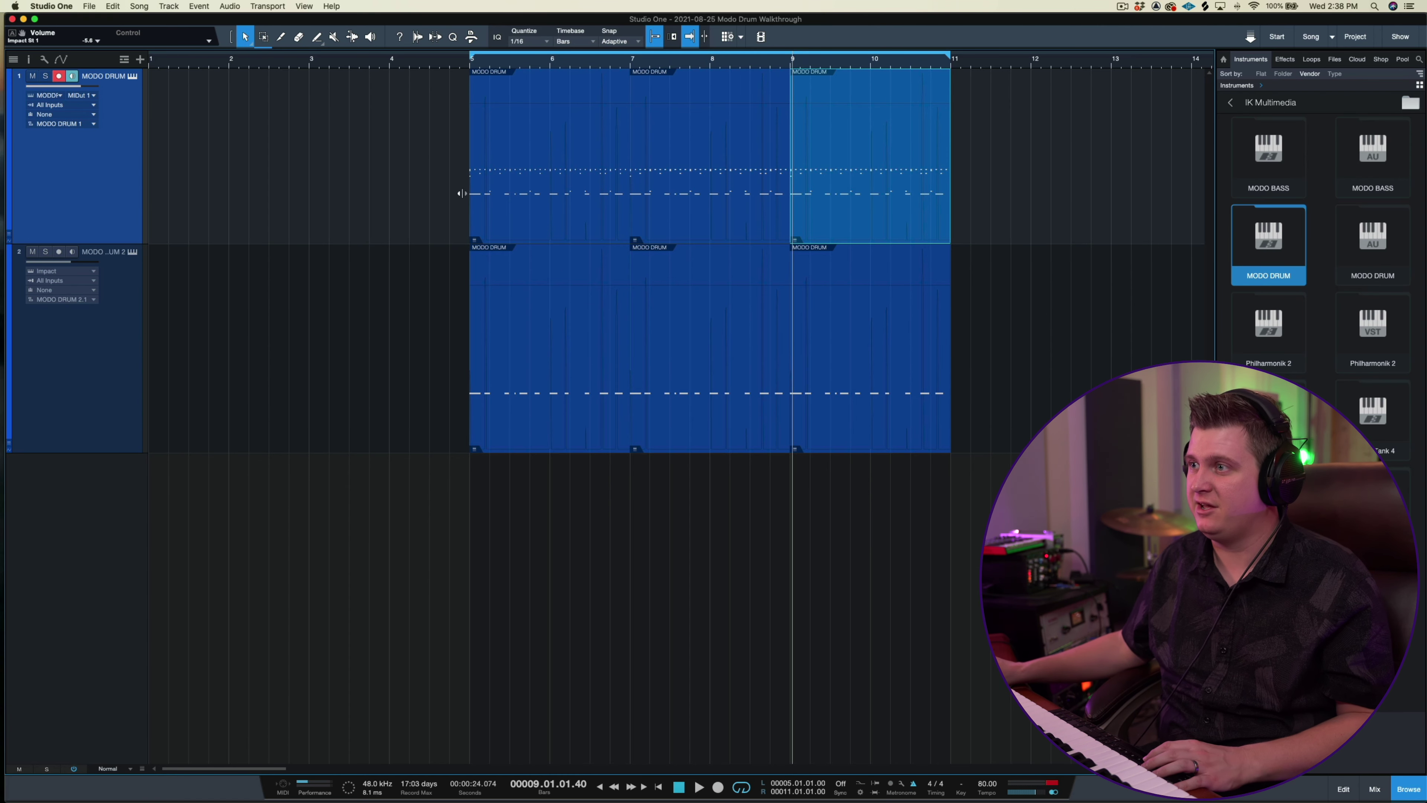
{"action": "key", "text": "F3"}
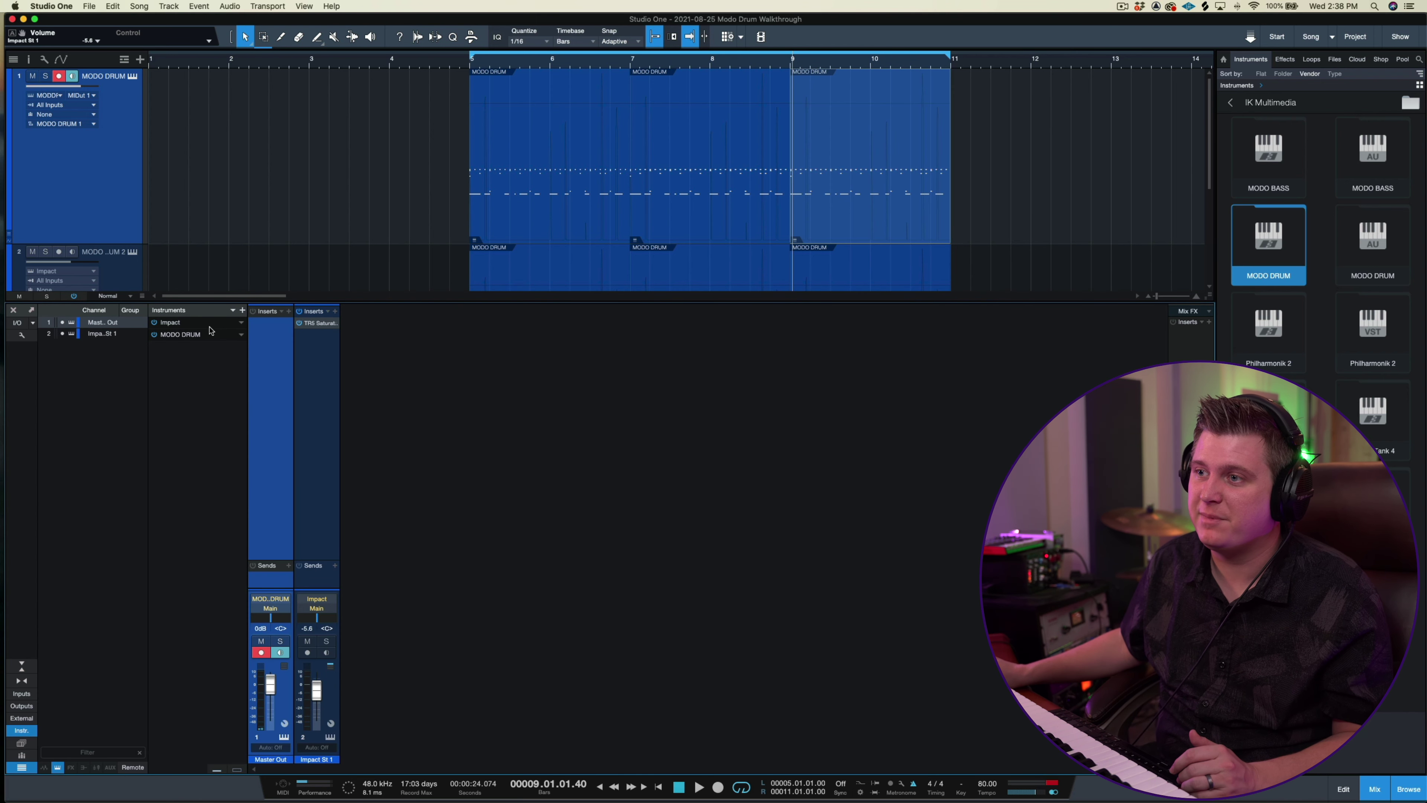
{"action": "left_click", "coordinate": [241, 337]}
{"action": "left_click", "coordinate": [154, 357]}
{"action": "left_click", "coordinate": [154, 369]}
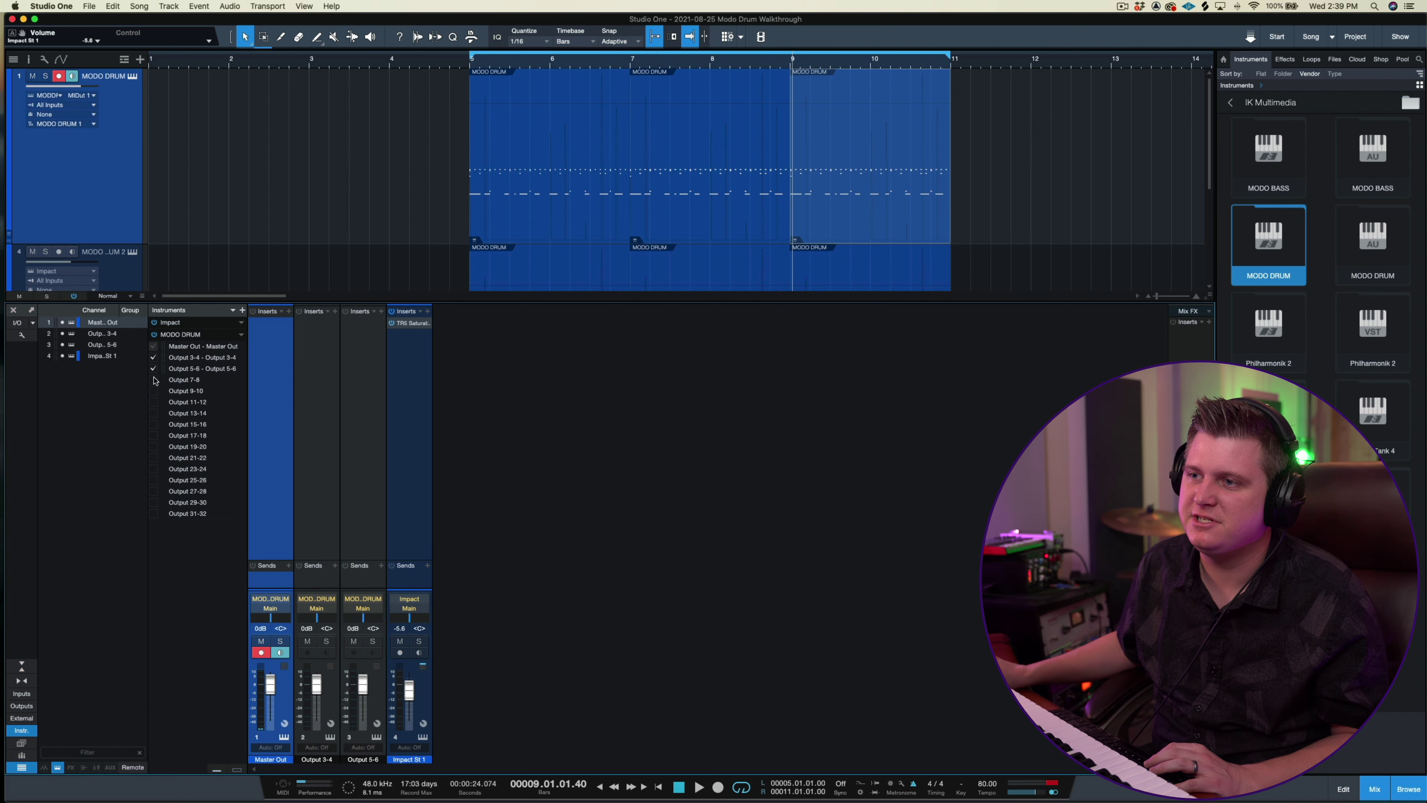
{"action": "left_click", "coordinate": [154, 380]}
{"action": "left_click", "coordinate": [154, 391]}
{"action": "left_click", "coordinate": [154, 403]}
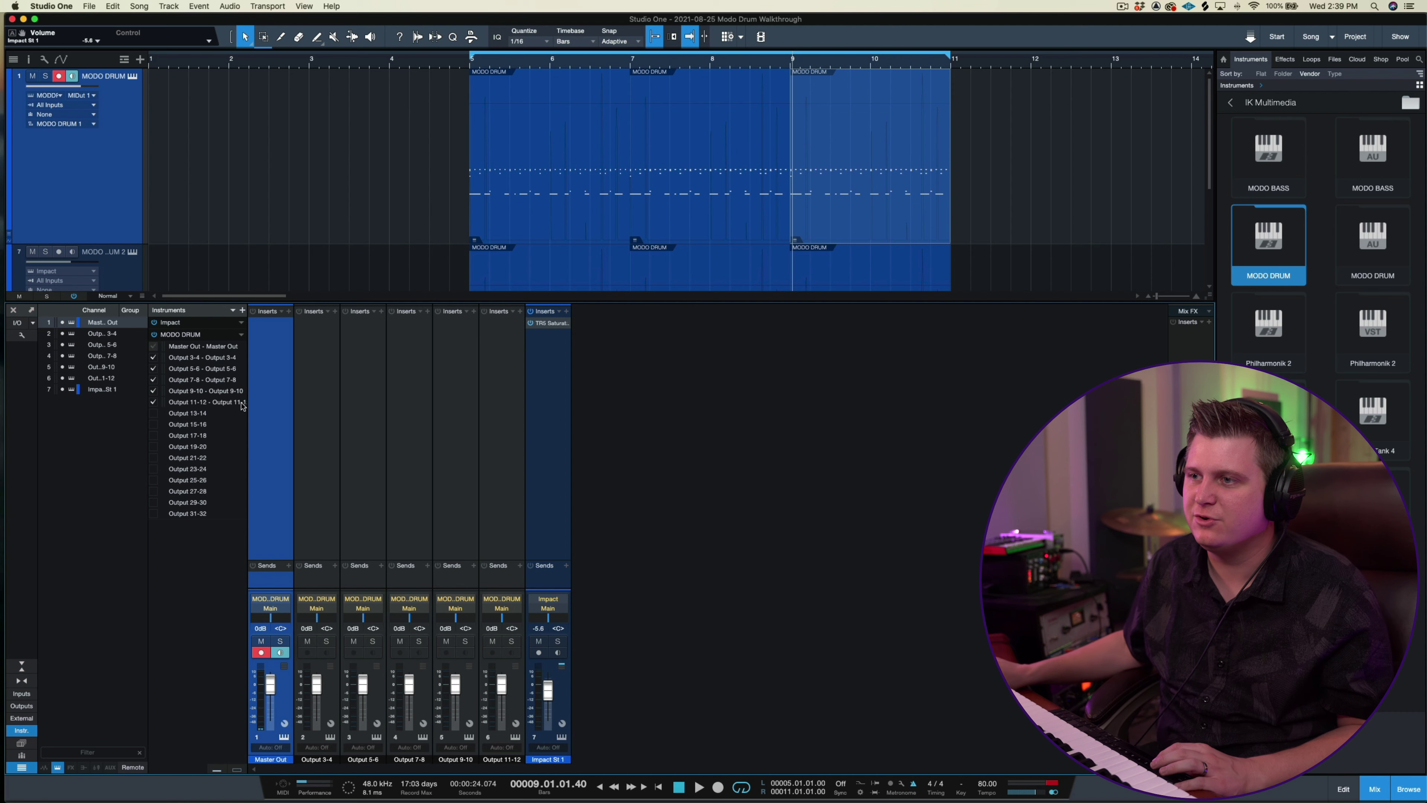
Step: In MODO DRUM's mixer, route Kick 1 to DAW 3-4 and the snare to DAW 5-6
{"action": "left_click", "coordinate": [133, 76]}
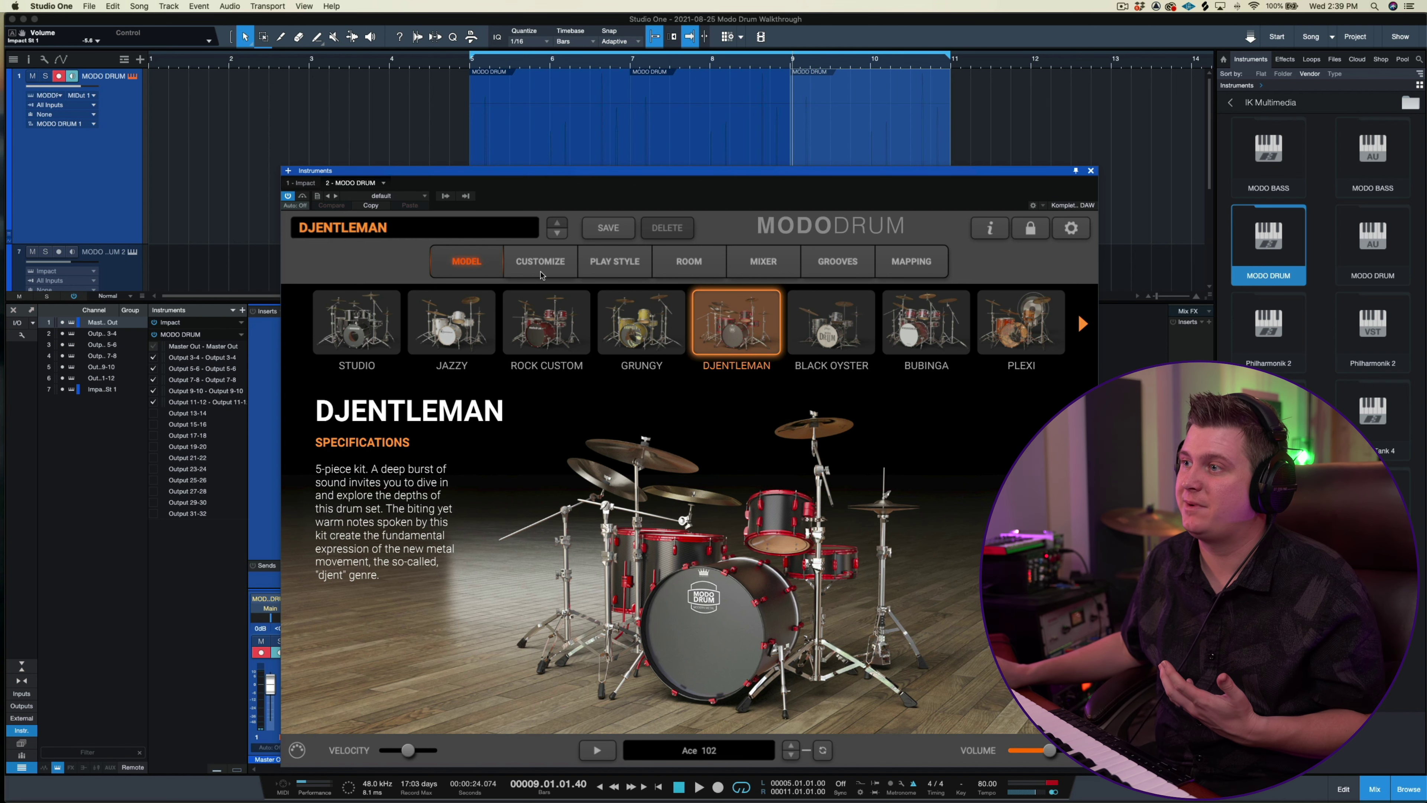
{"action": "left_click", "coordinate": [911, 261]}
{"action": "left_click", "coordinate": [765, 272]}
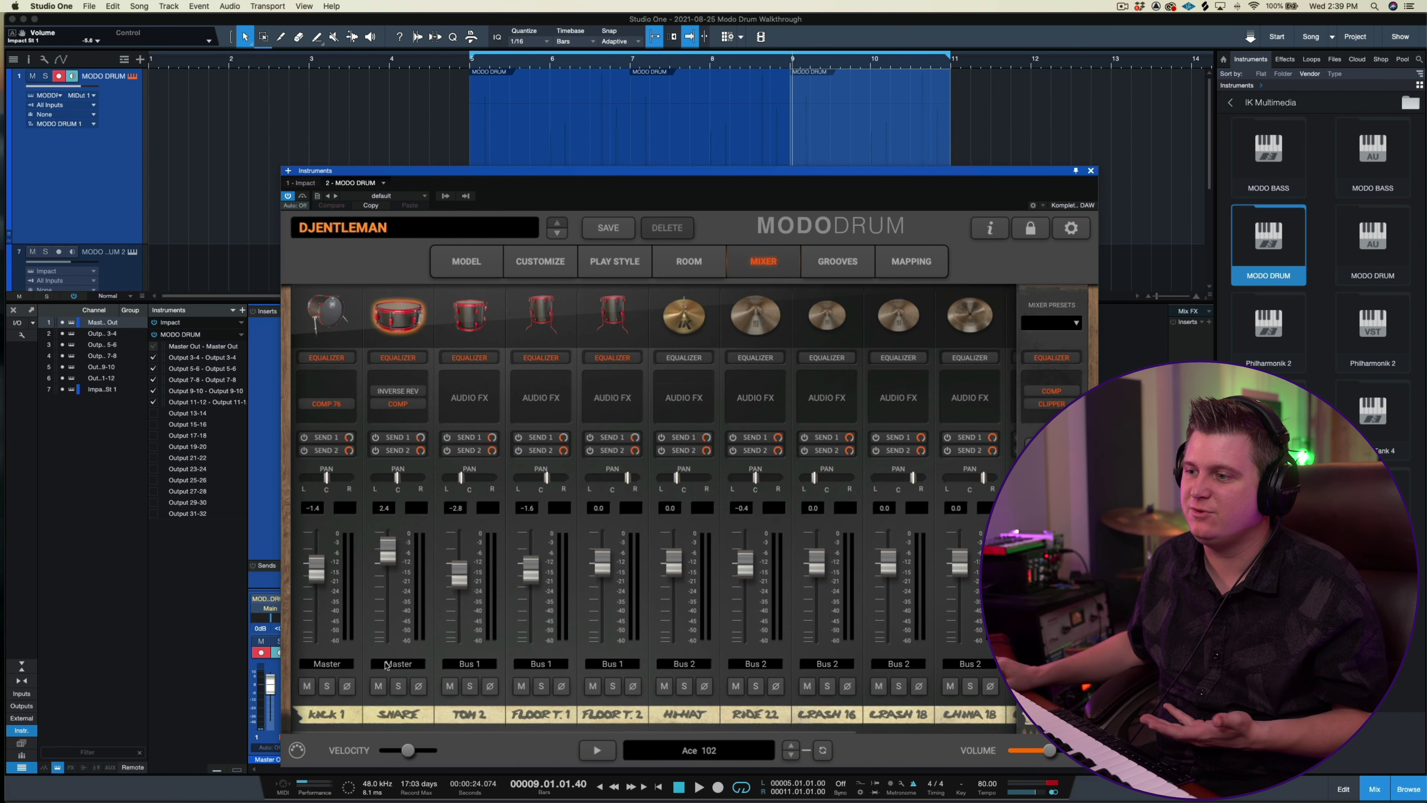
{"action": "left_click", "coordinate": [337, 665]}
{"action": "mouse_move", "coordinate": [342, 700]}
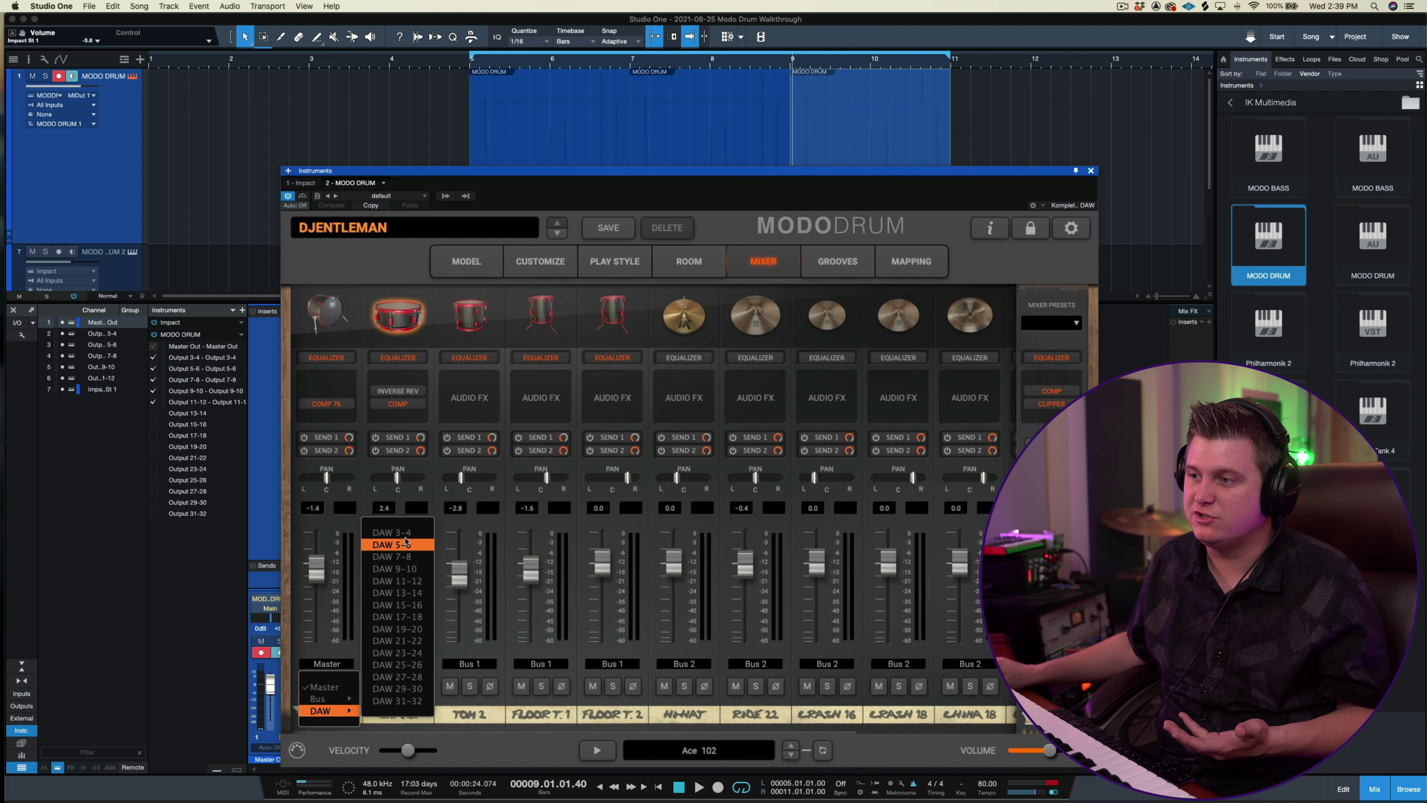
{"action": "left_click", "coordinate": [406, 536]}
{"action": "left_click", "coordinate": [402, 666]}
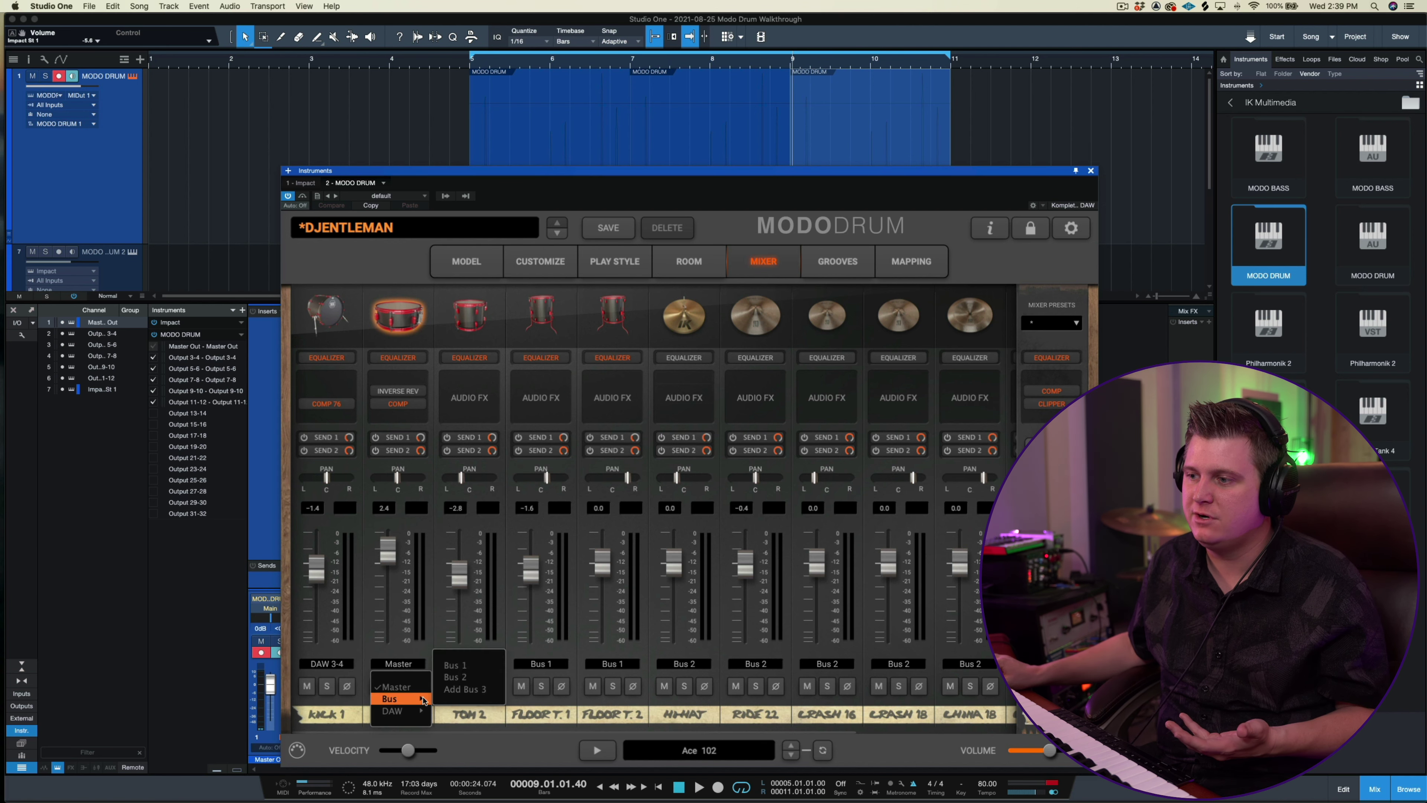
{"action": "mouse_move", "coordinate": [406, 709]}
{"action": "left_click", "coordinate": [463, 545]}
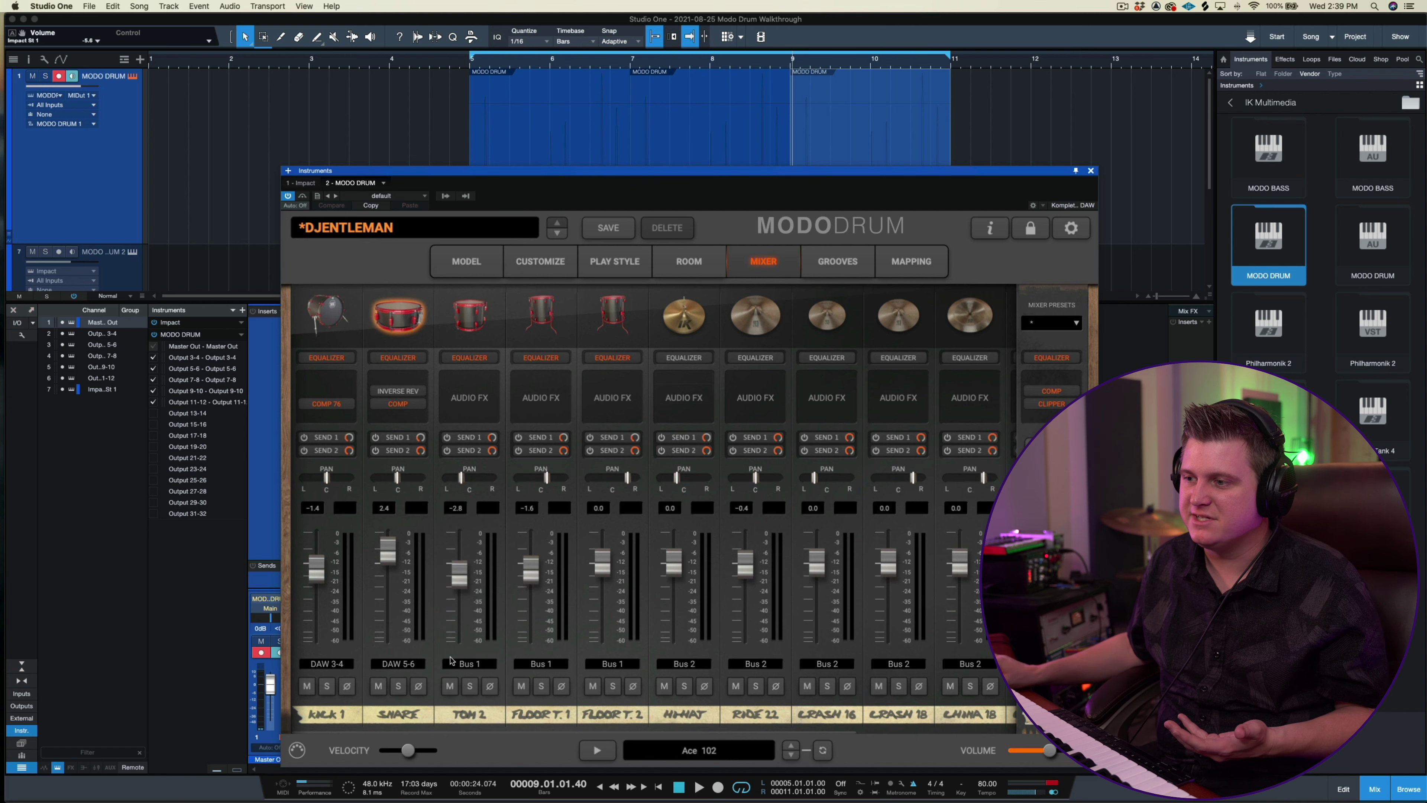
Step: Route Tom 2 to DAW 7-8 and Floor T. 1 to DAW 9-10
{"action": "left_click", "coordinate": [470, 665]}
{"action": "mouse_move", "coordinate": [471, 711]}
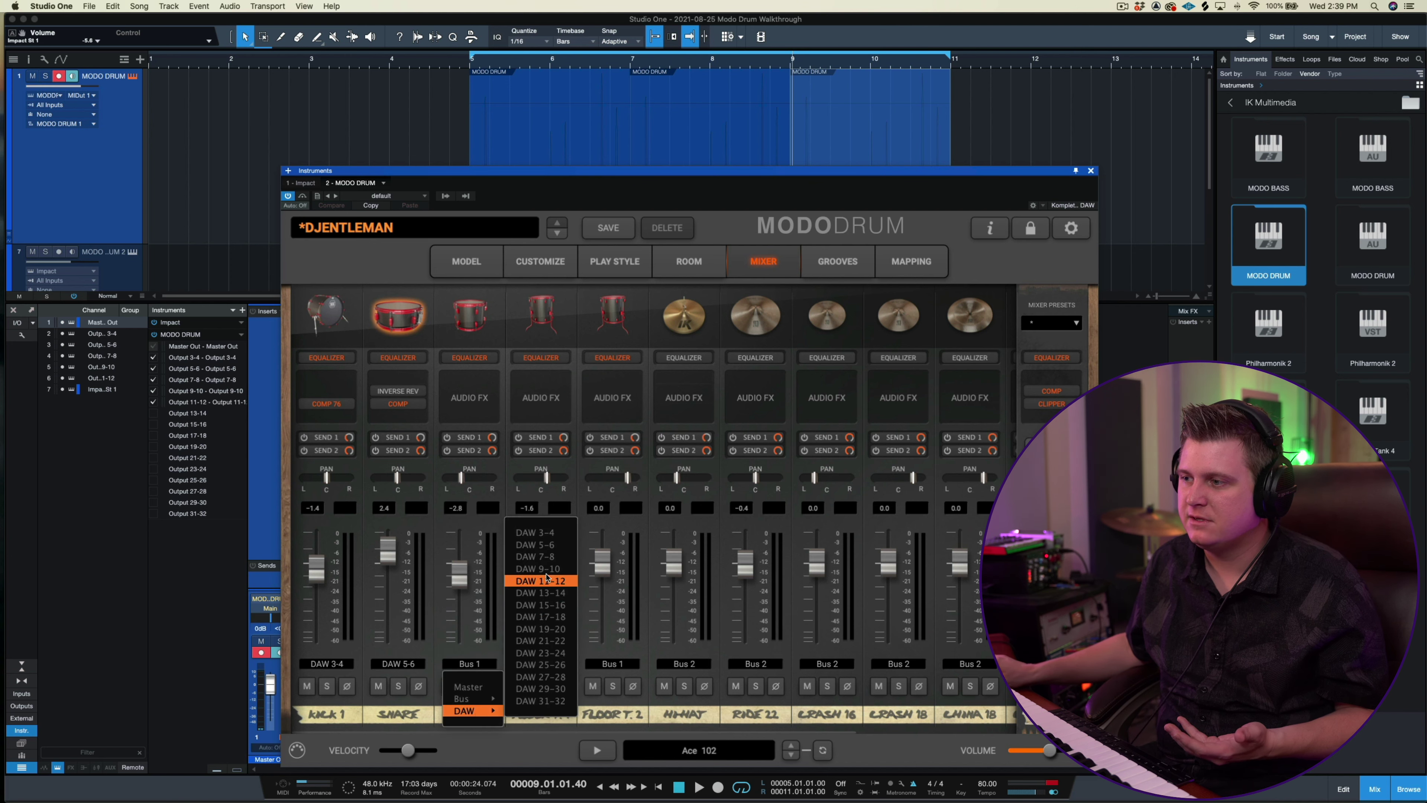
{"action": "left_click", "coordinate": [545, 558]}
{"action": "left_click", "coordinate": [541, 665]}
{"action": "mouse_move", "coordinate": [542, 710]}
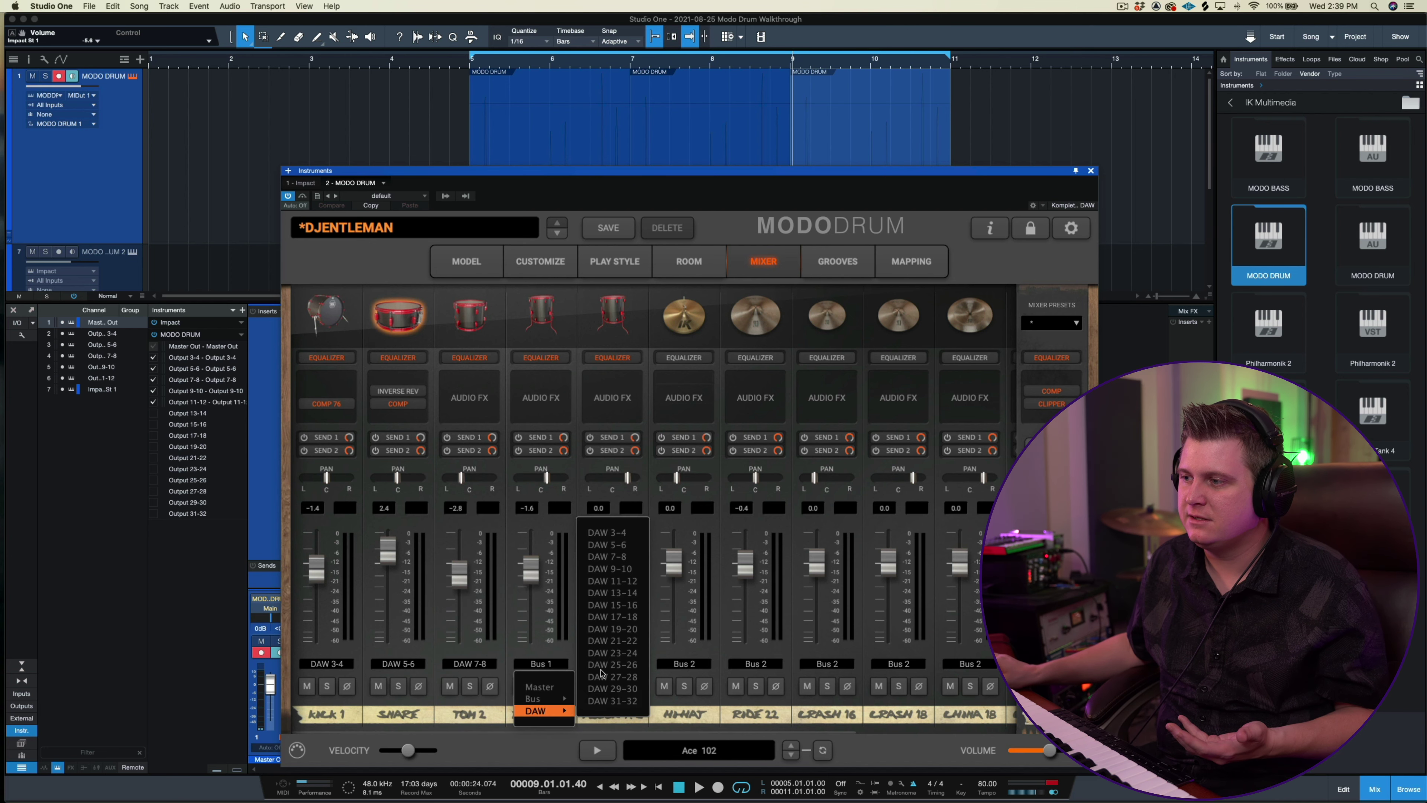
{"action": "left_click", "coordinate": [616, 574]}
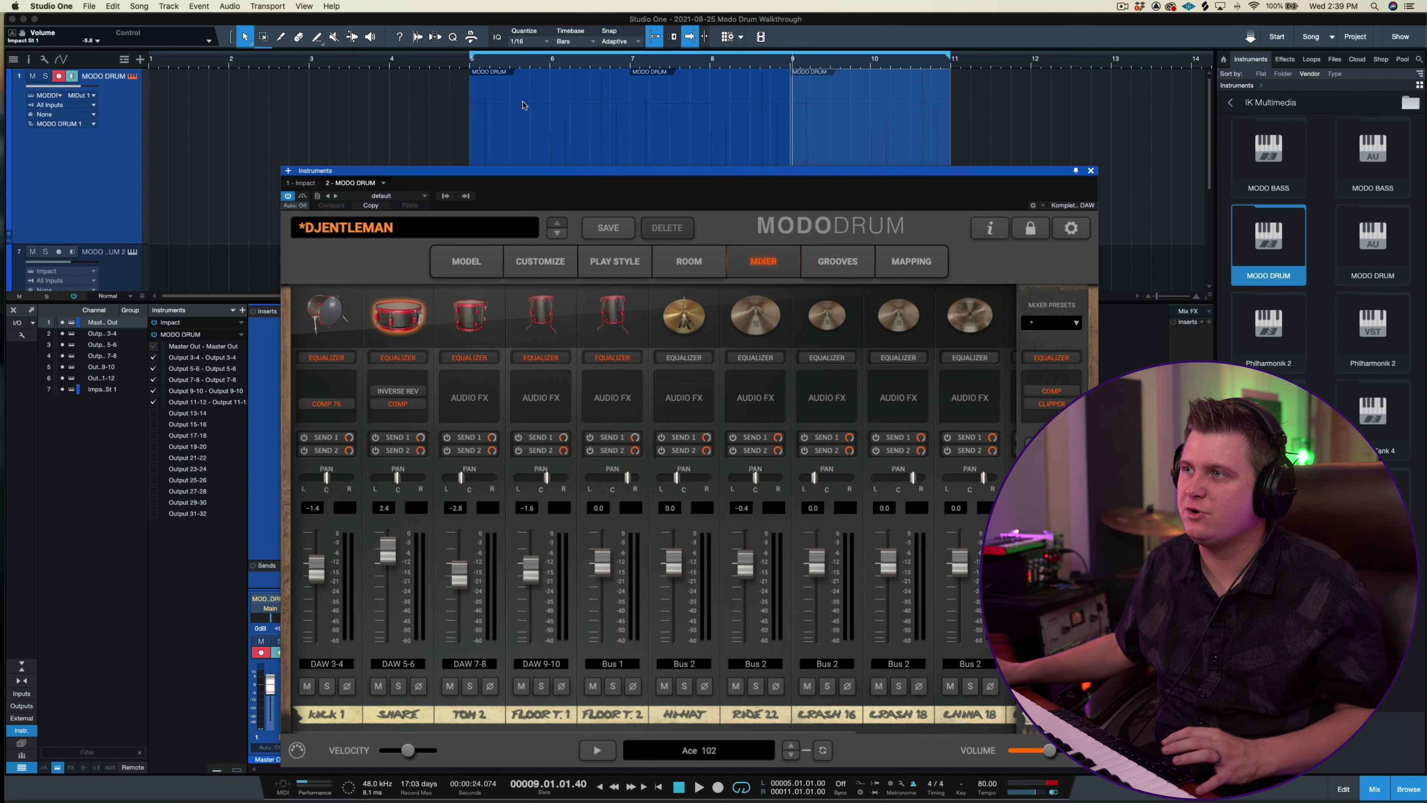
Step: Play the loop from bar 5 and check the separate kick and snare outputs in the console by soloing Output 3-4 and Output 5-6
{"action": "left_click", "coordinate": [472, 62]}
{"action": "key", "text": "space"}
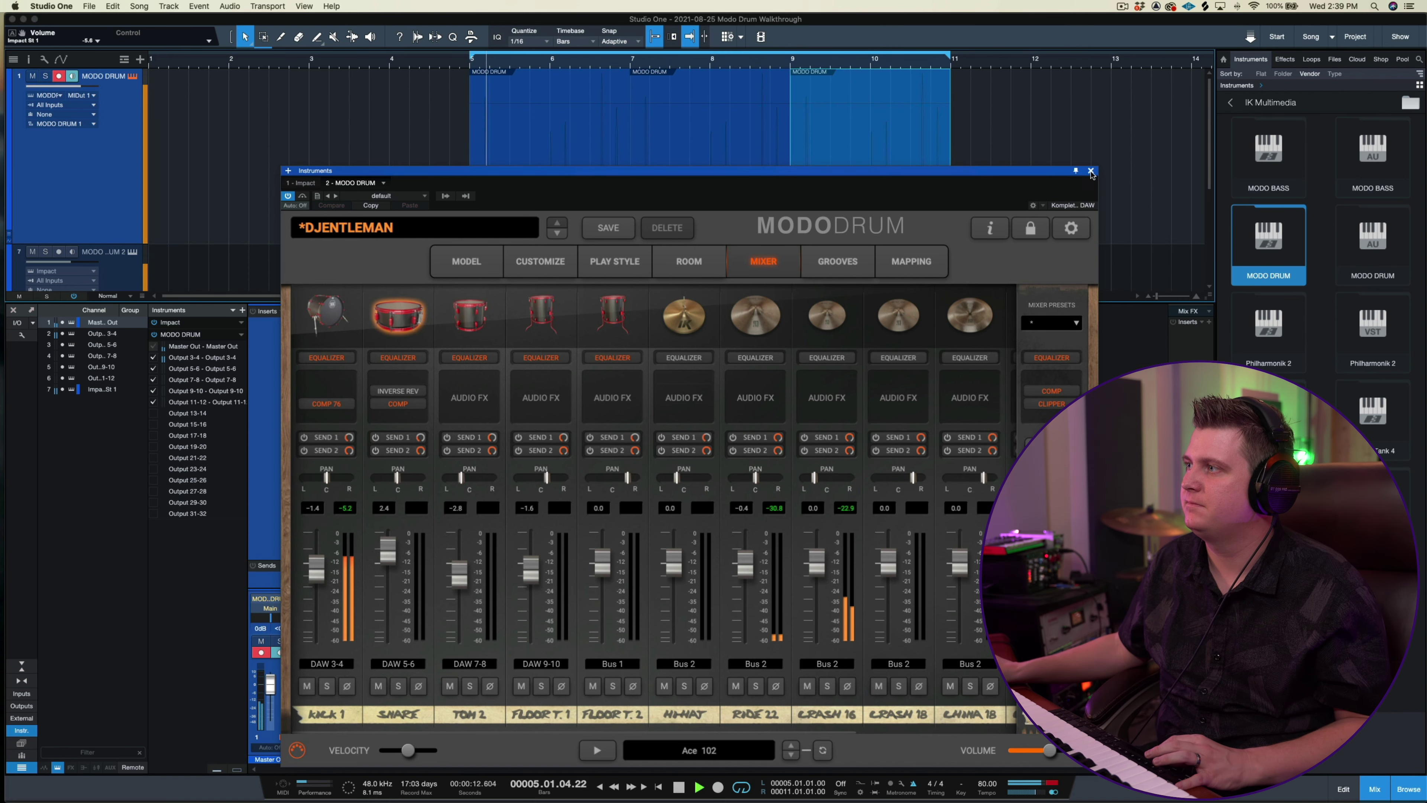
{"action": "left_click", "coordinate": [1090, 171]}
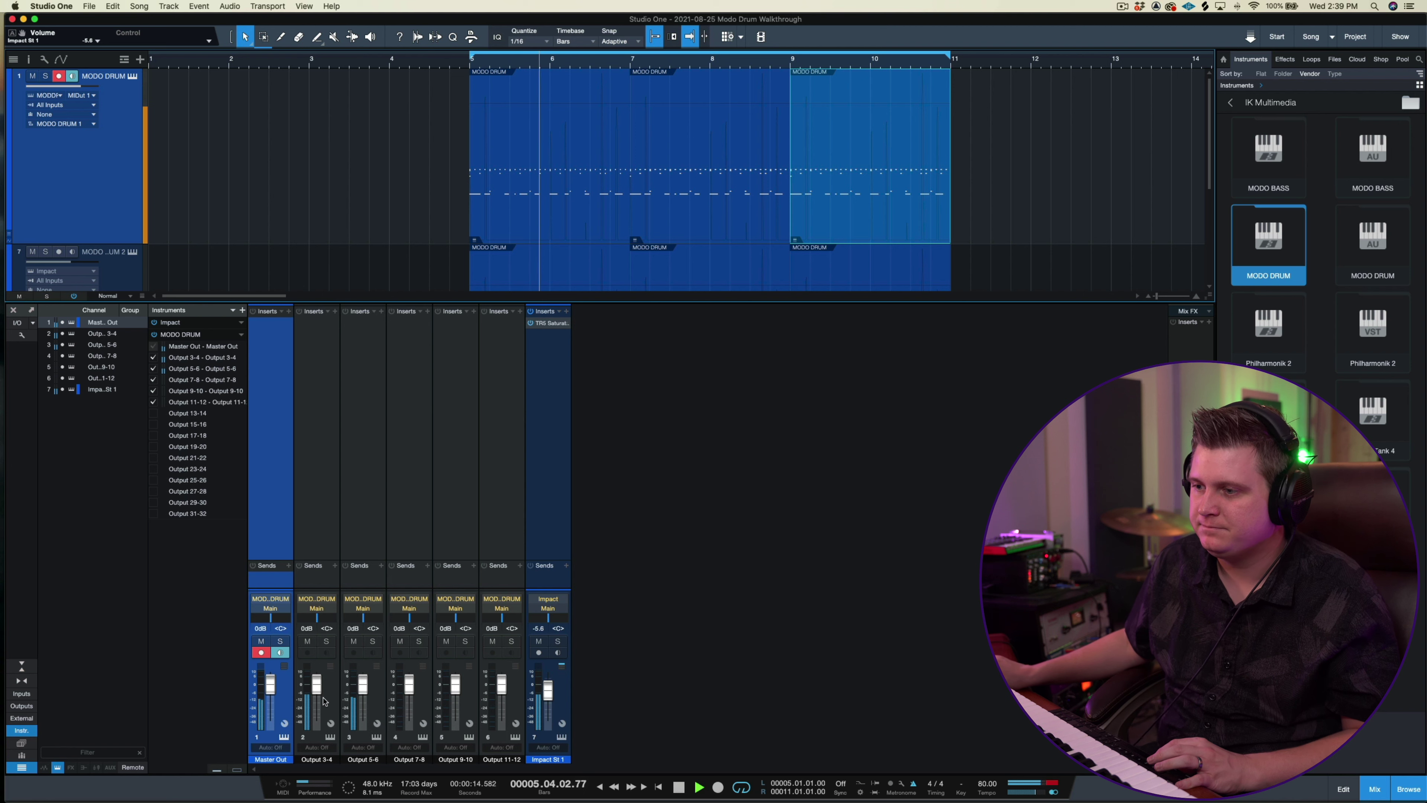
{"action": "left_click", "coordinate": [326, 641]}
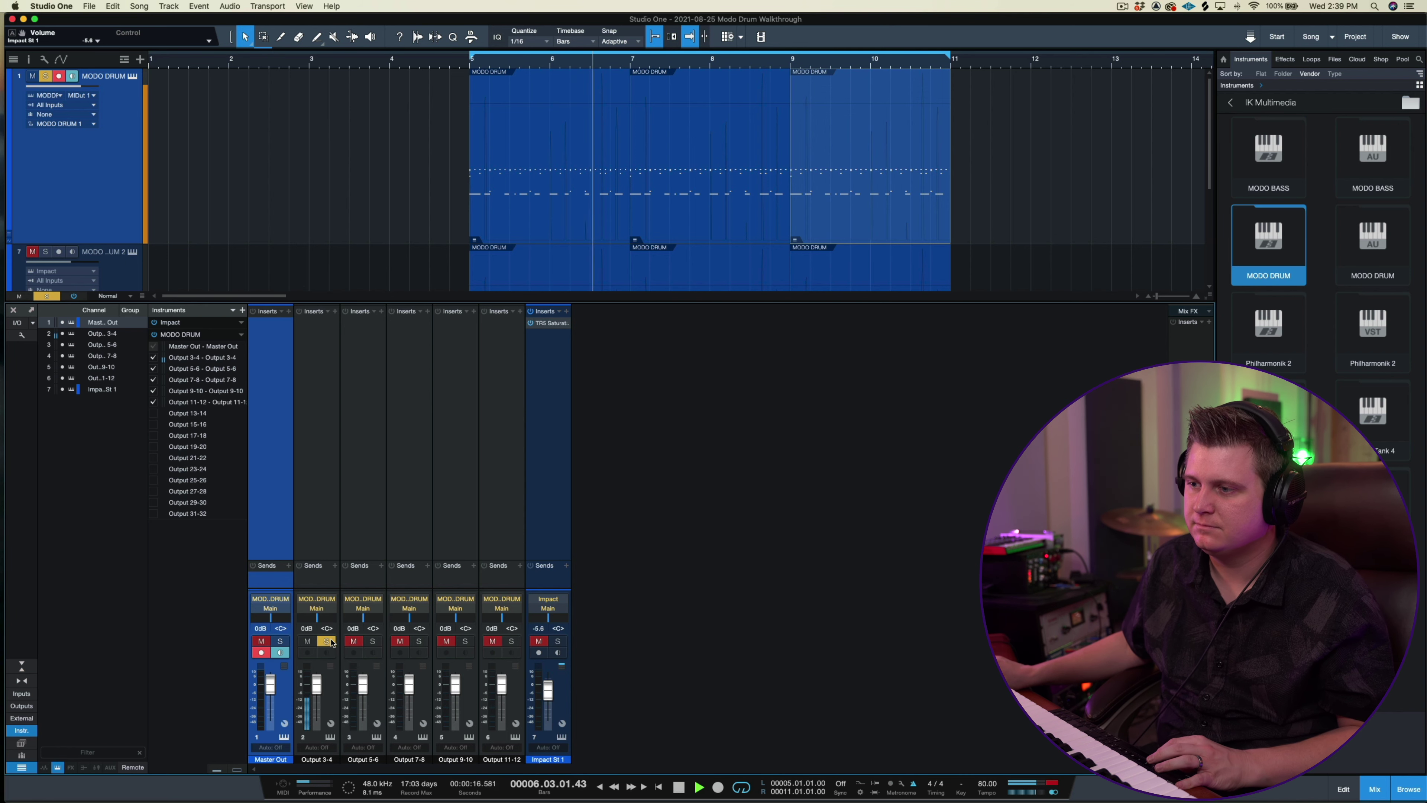
{"action": "left_click", "coordinate": [373, 642]}
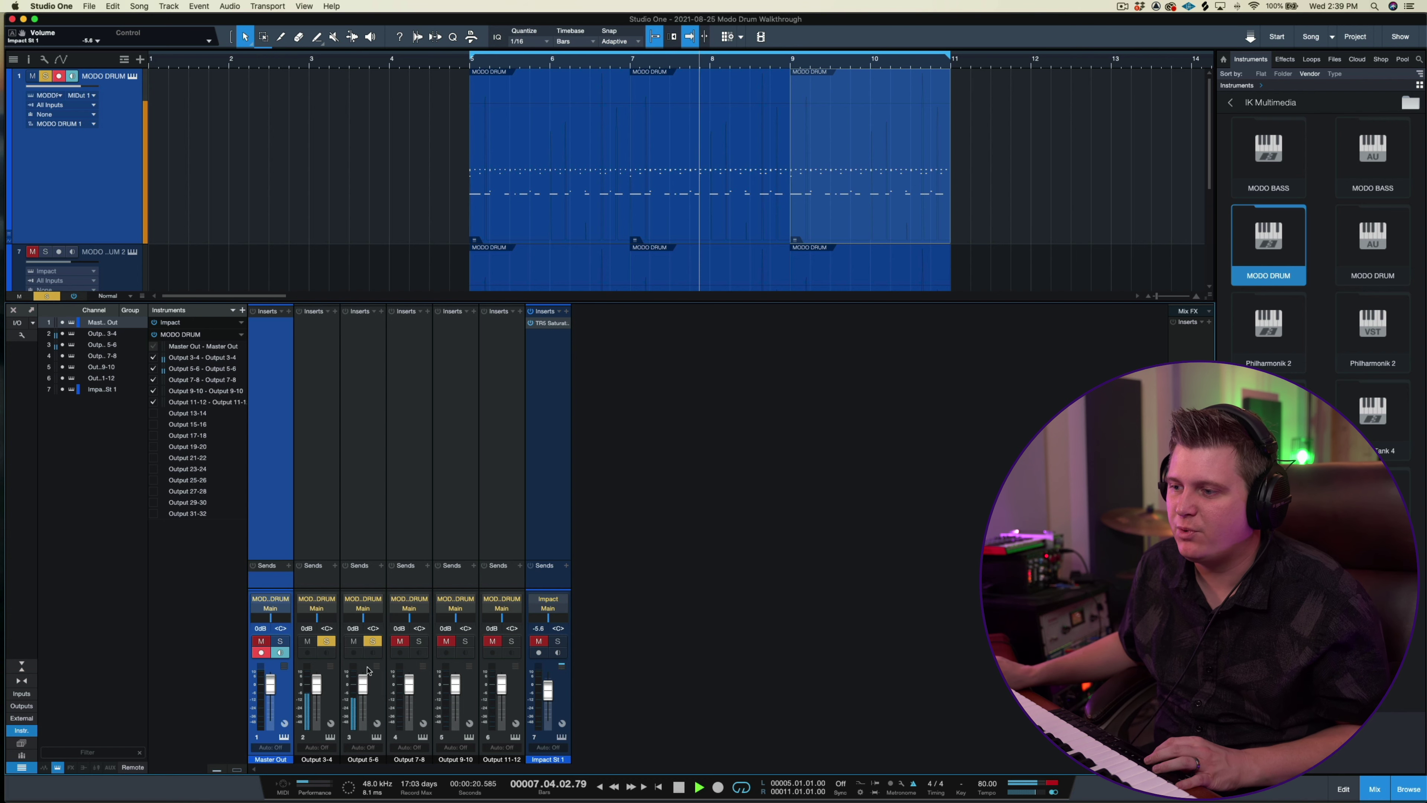
{"action": "left_click", "coordinate": [372, 642]}
{"action": "left_click", "coordinate": [327, 642]}
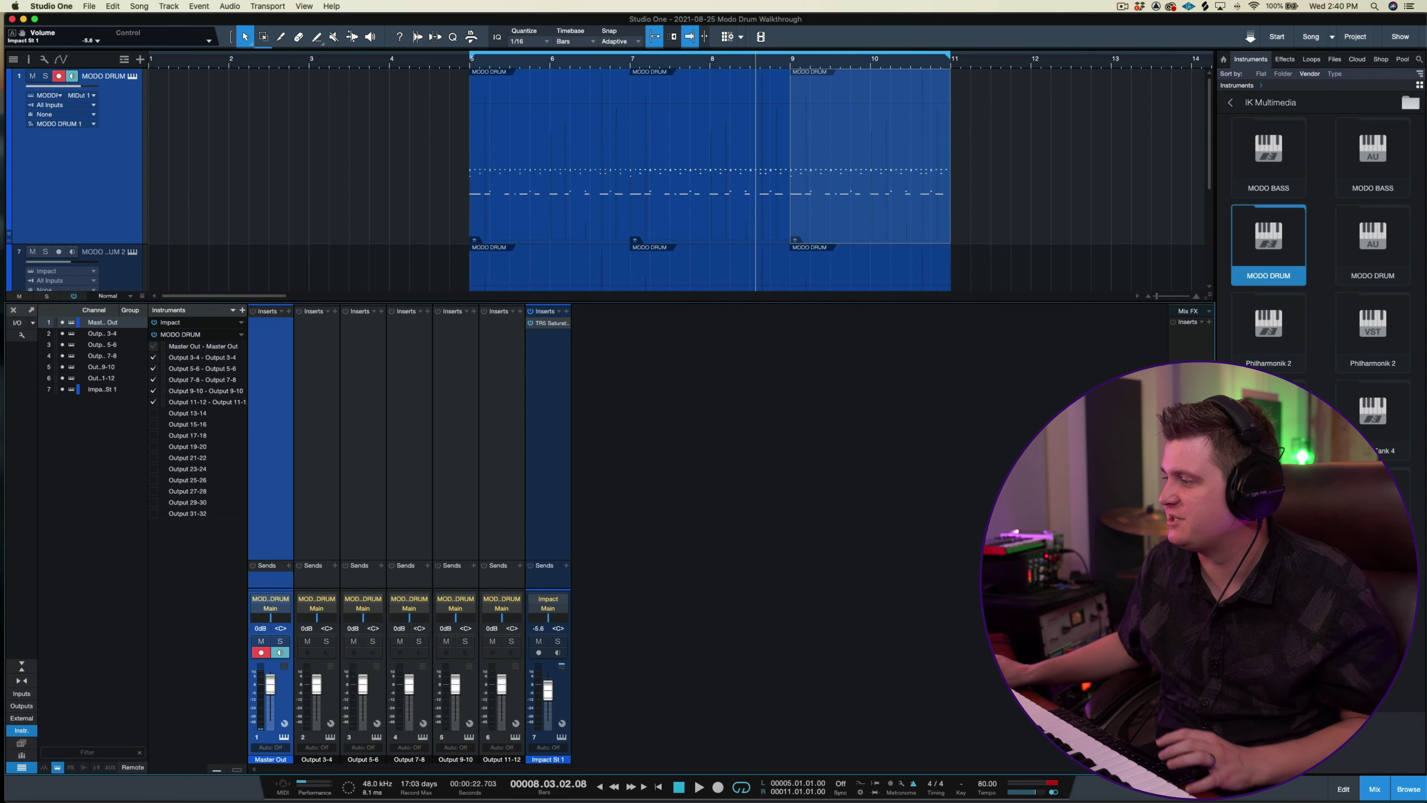
Step: Hide the mixing console so the arrangement fills the workspace
{"action": "left_click", "coordinate": [1375, 789]}
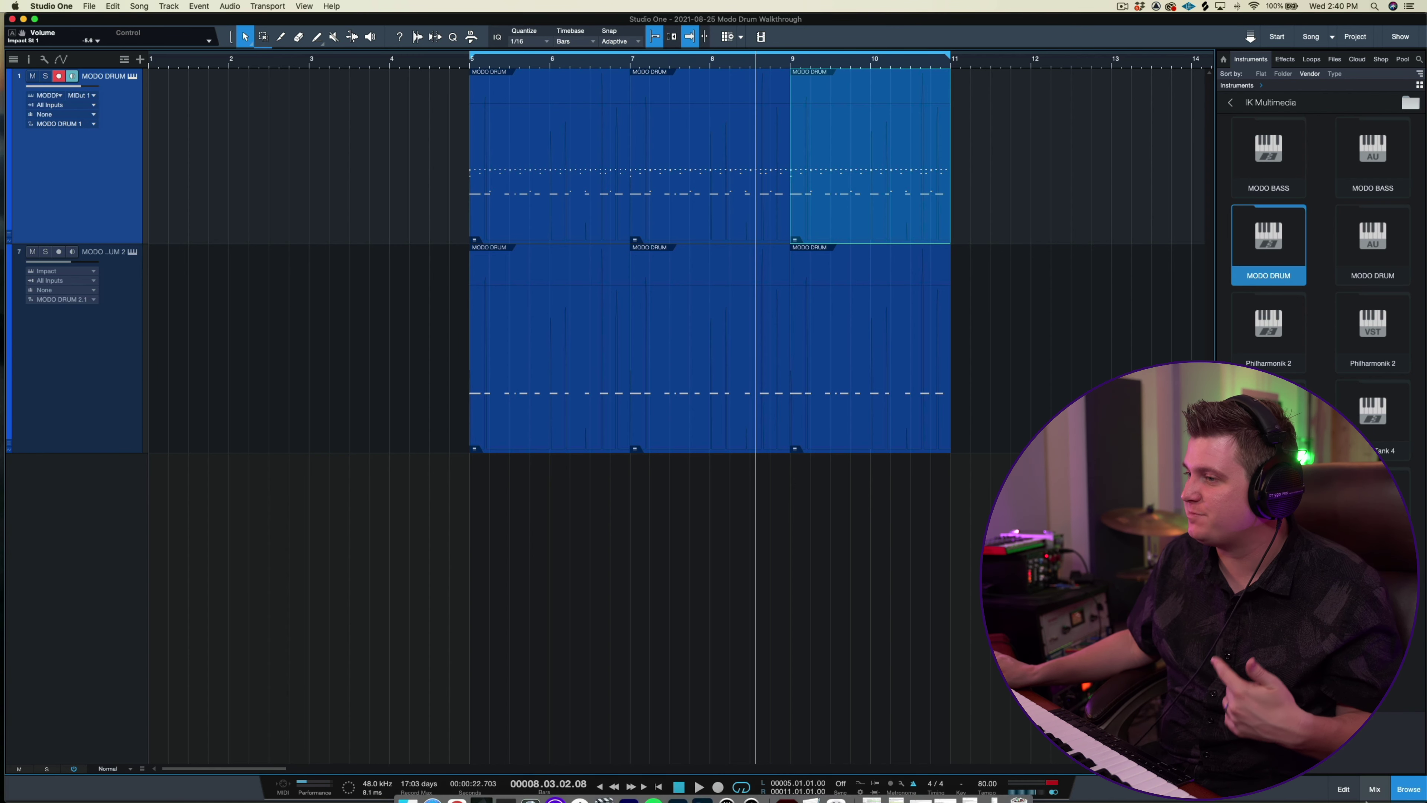
{"action": "key", "text": "F3"}
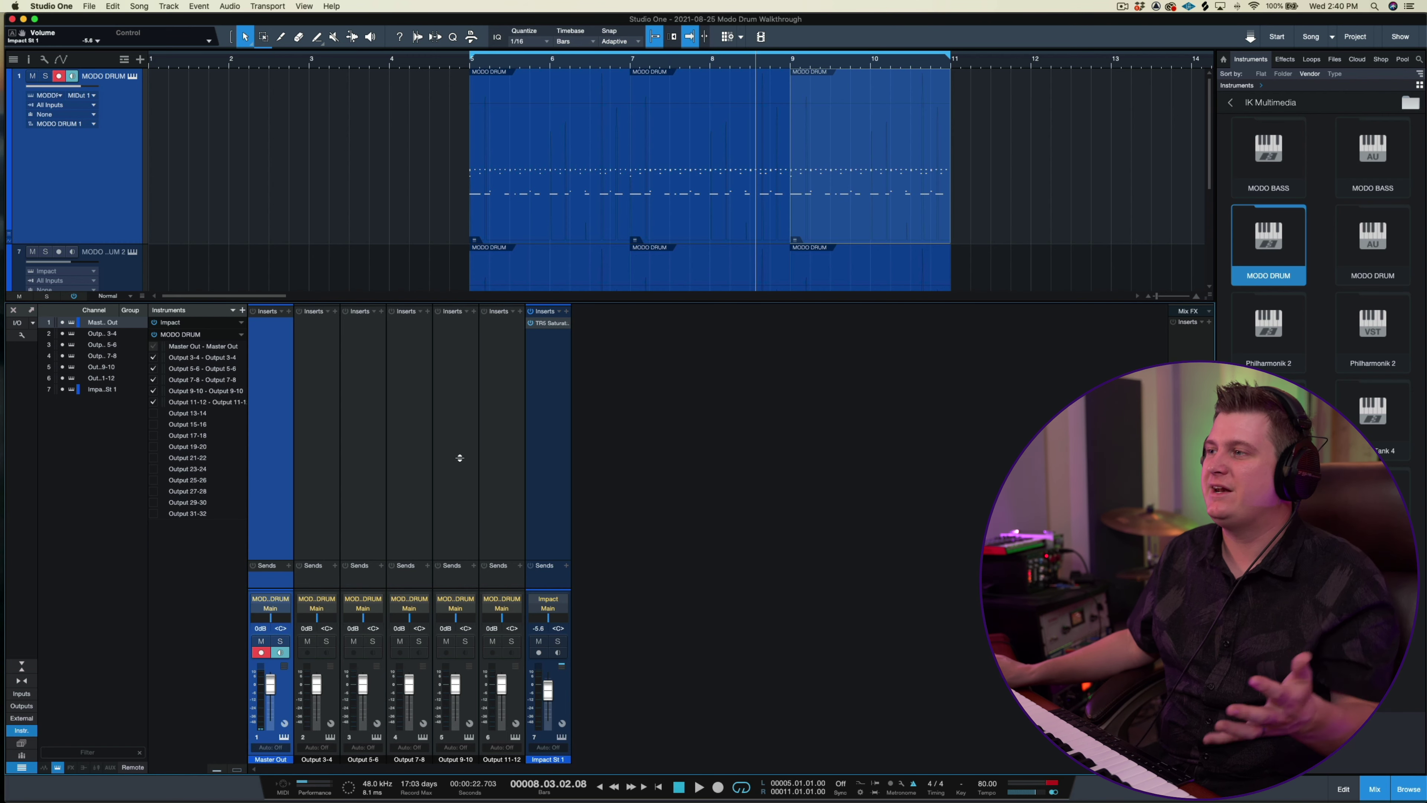
{"action": "left_click_drag", "start_coordinate": [460, 458], "coordinate": [482, 515]}
{"action": "left_click", "coordinate": [1374, 790]}
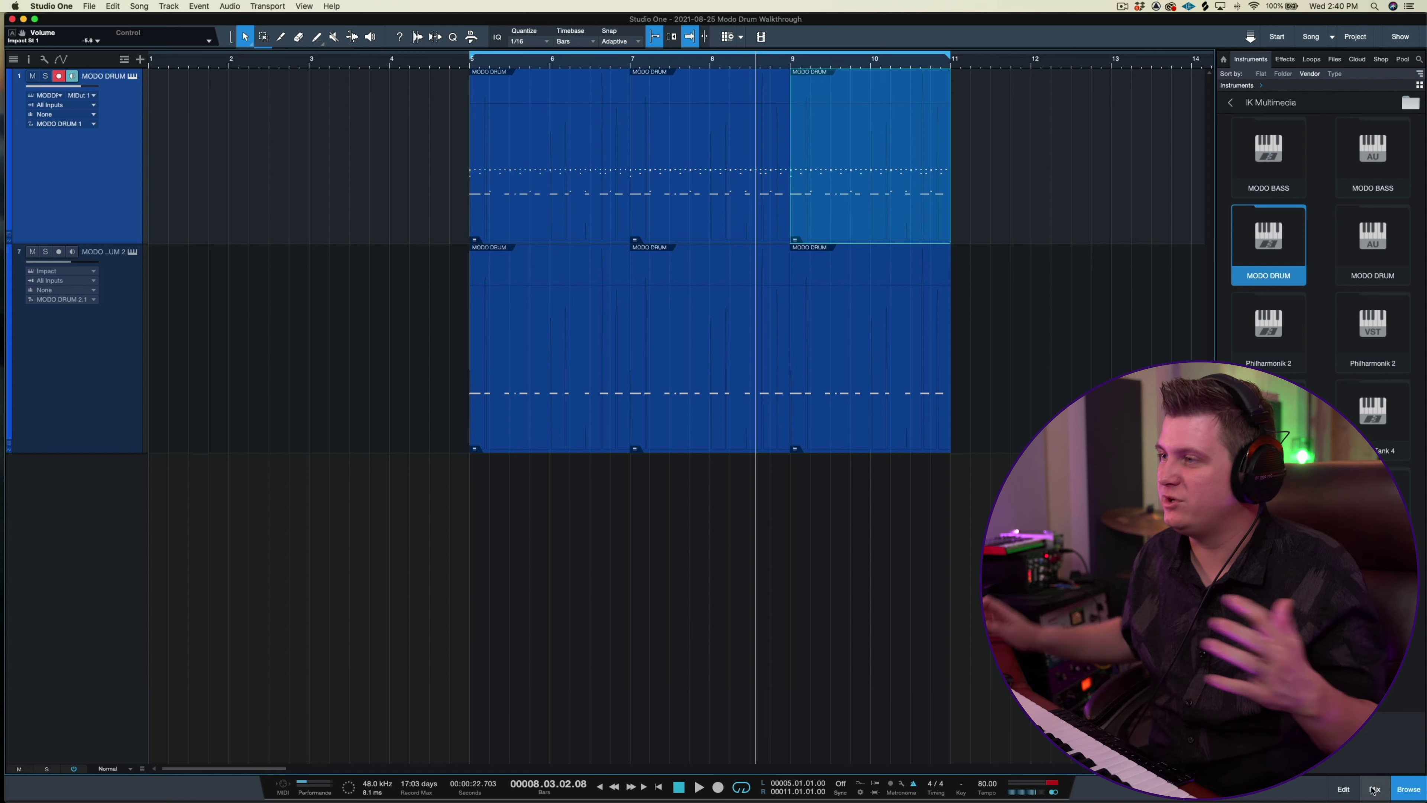